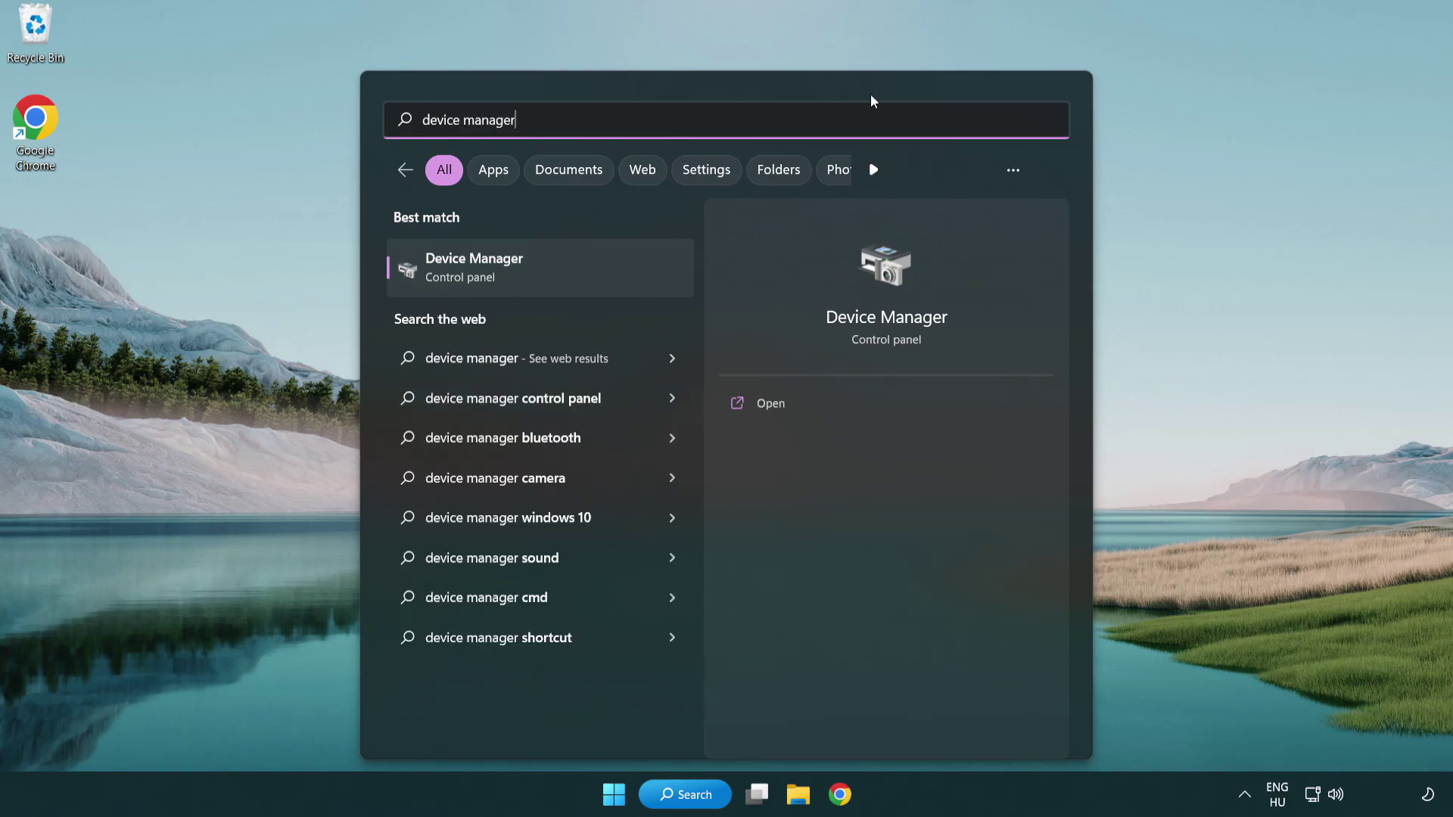
Open Device Manager from the search results and expand the display adapters category
left_click(583, 279)
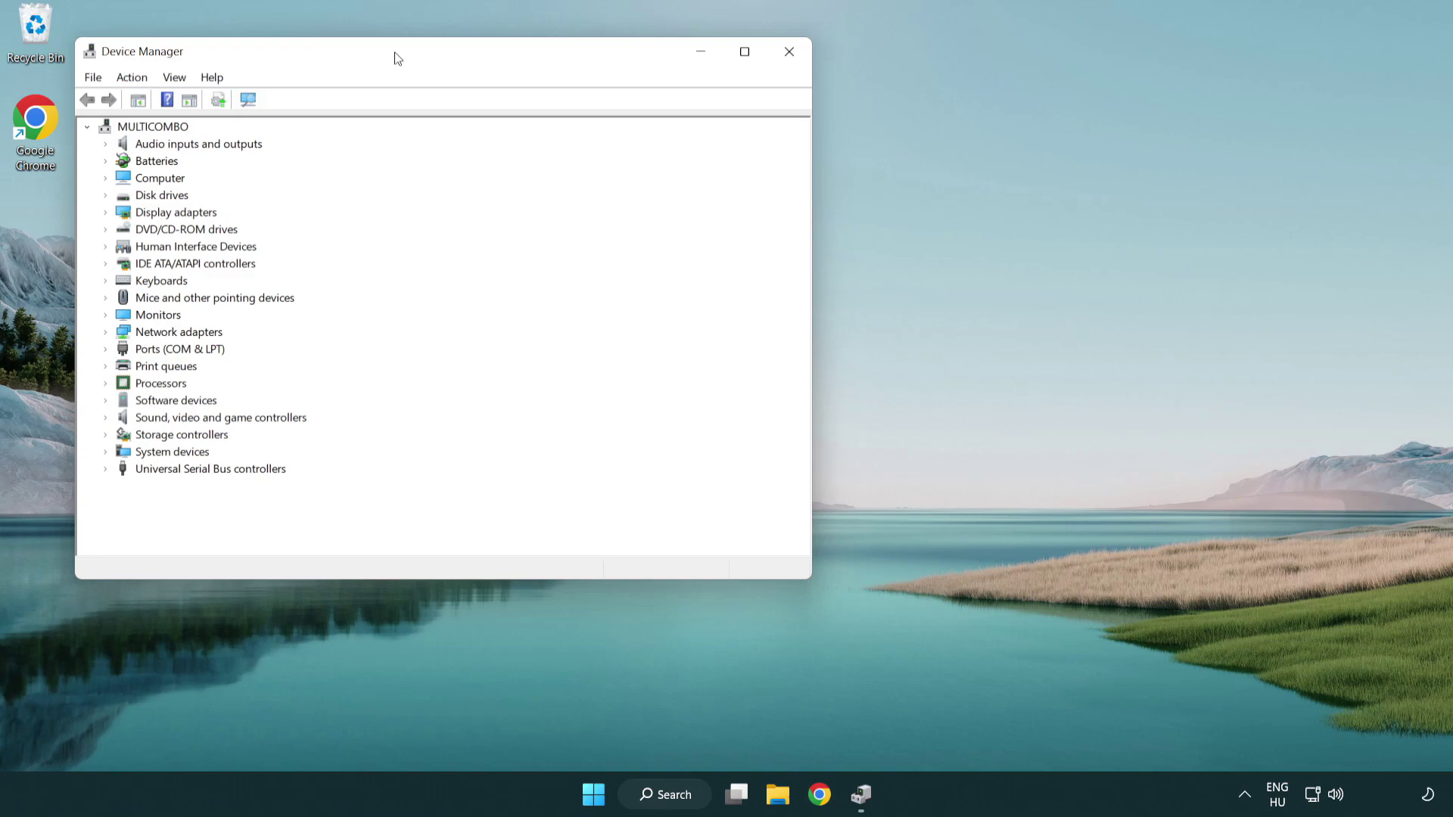
left_click_drag(395, 58, 637, 146)
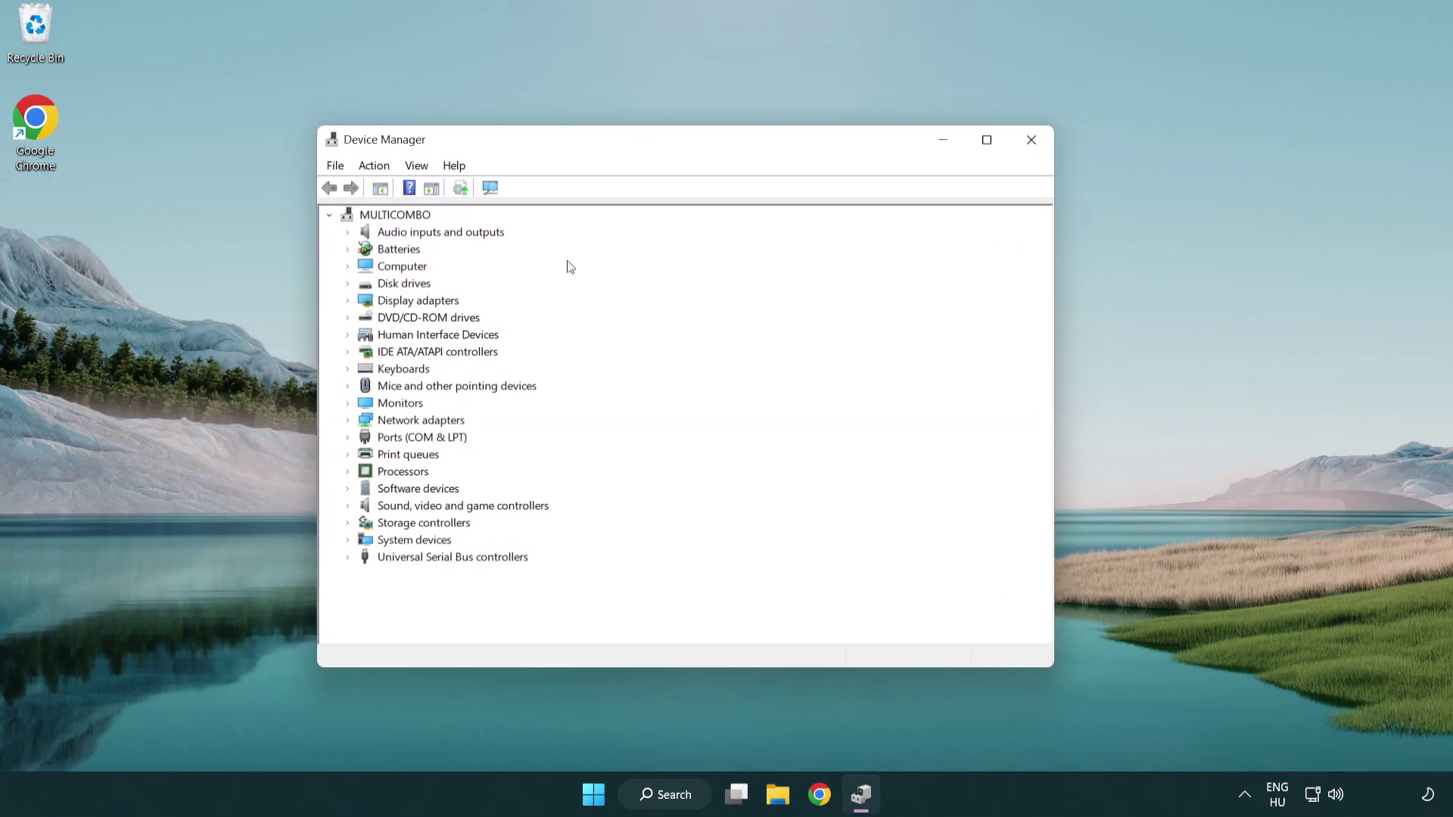
left_click(464, 304)
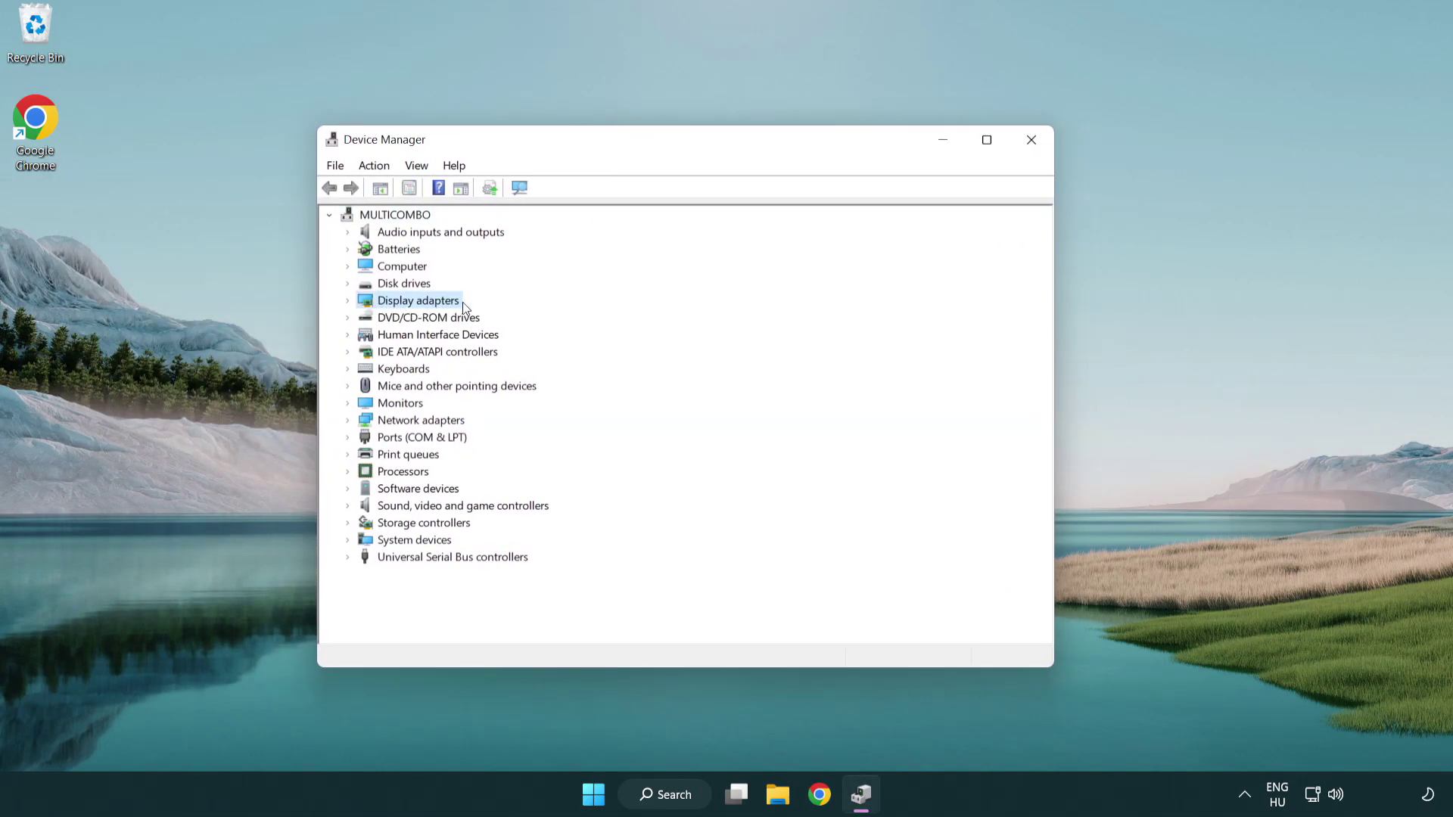
left_click(348, 301)
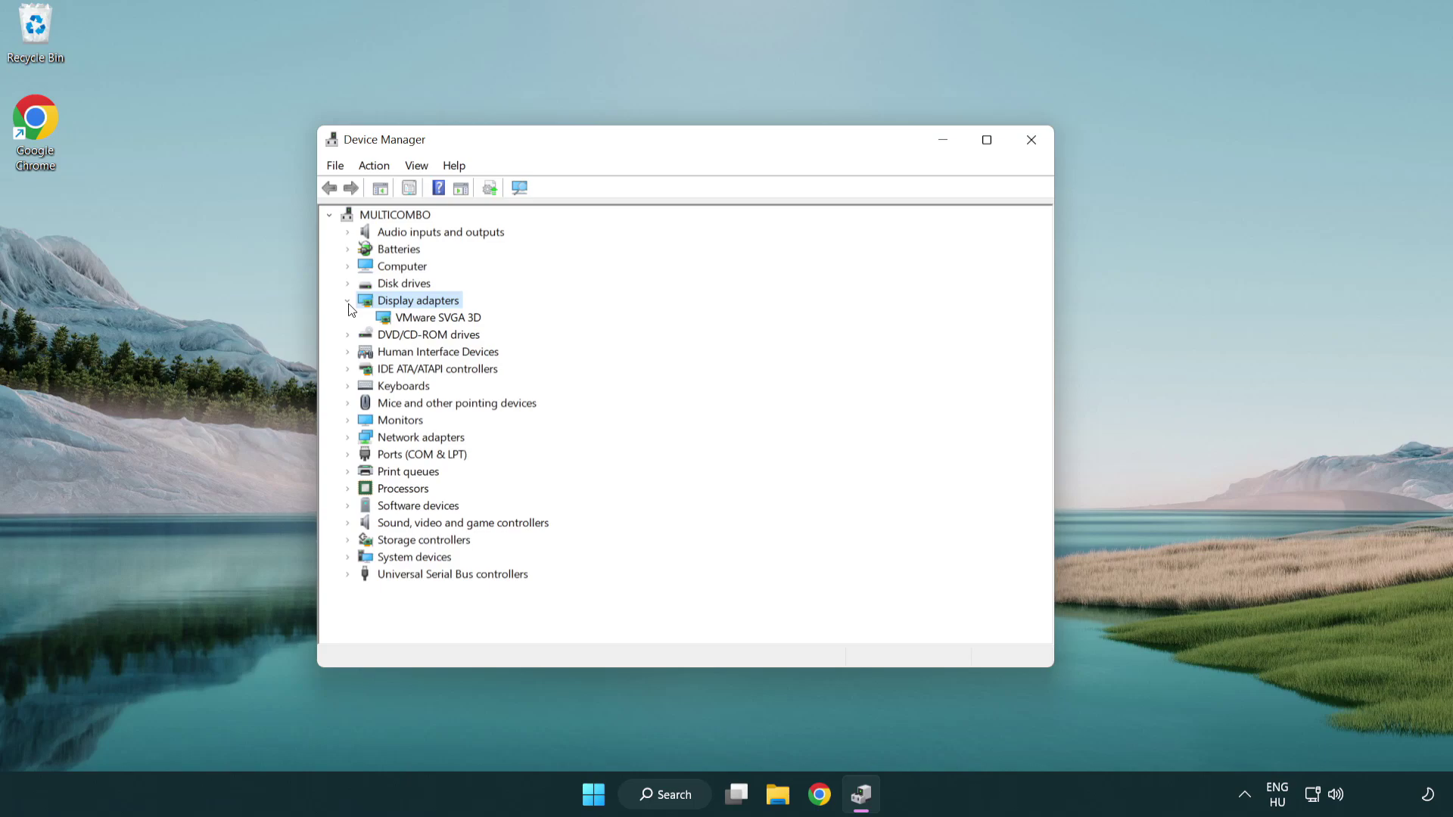
Update the VMware SVGA 3D driver by searching automatically for drivers, then close Device Manager
left_click(430, 321)
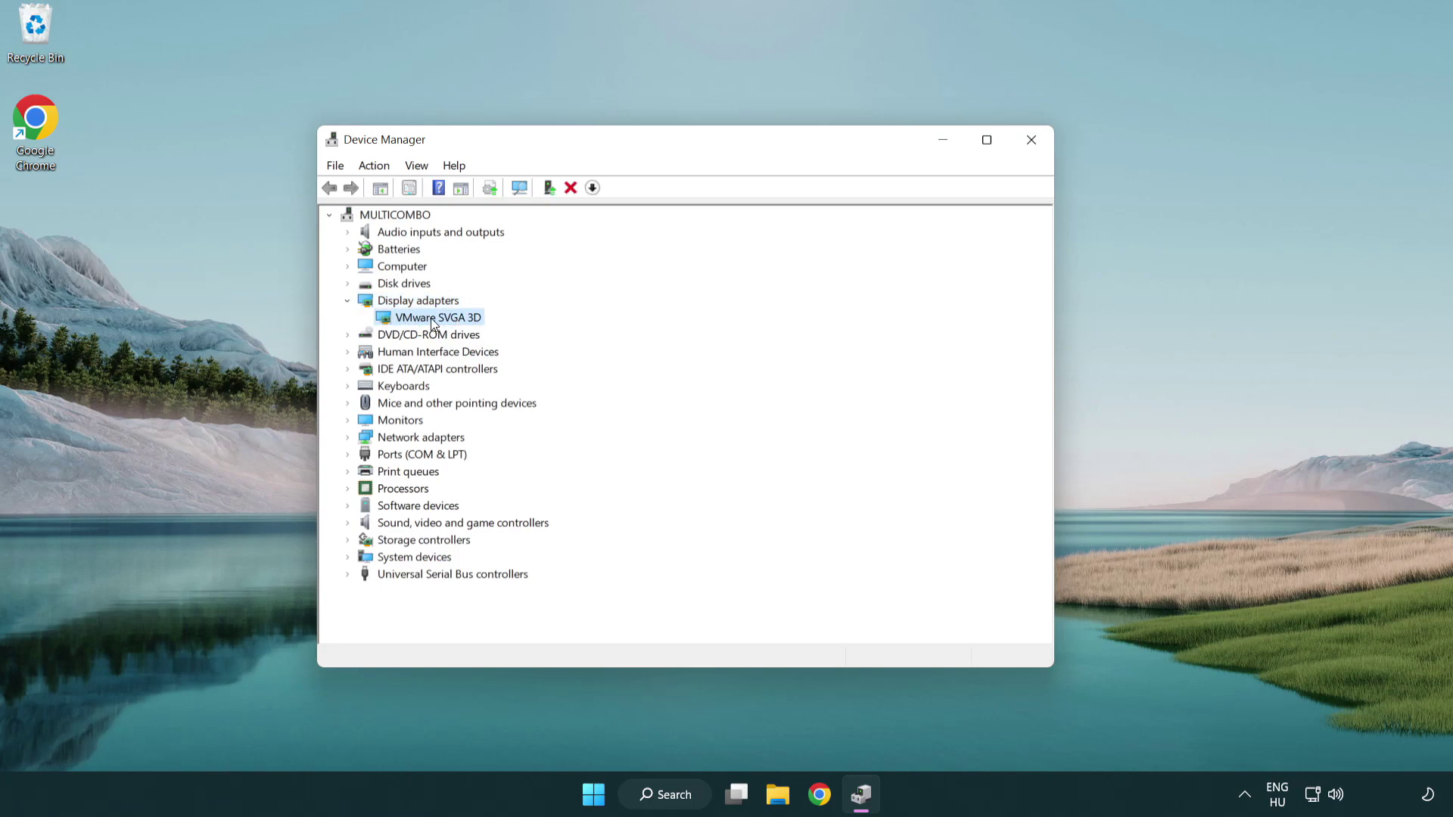
right_click(434, 323)
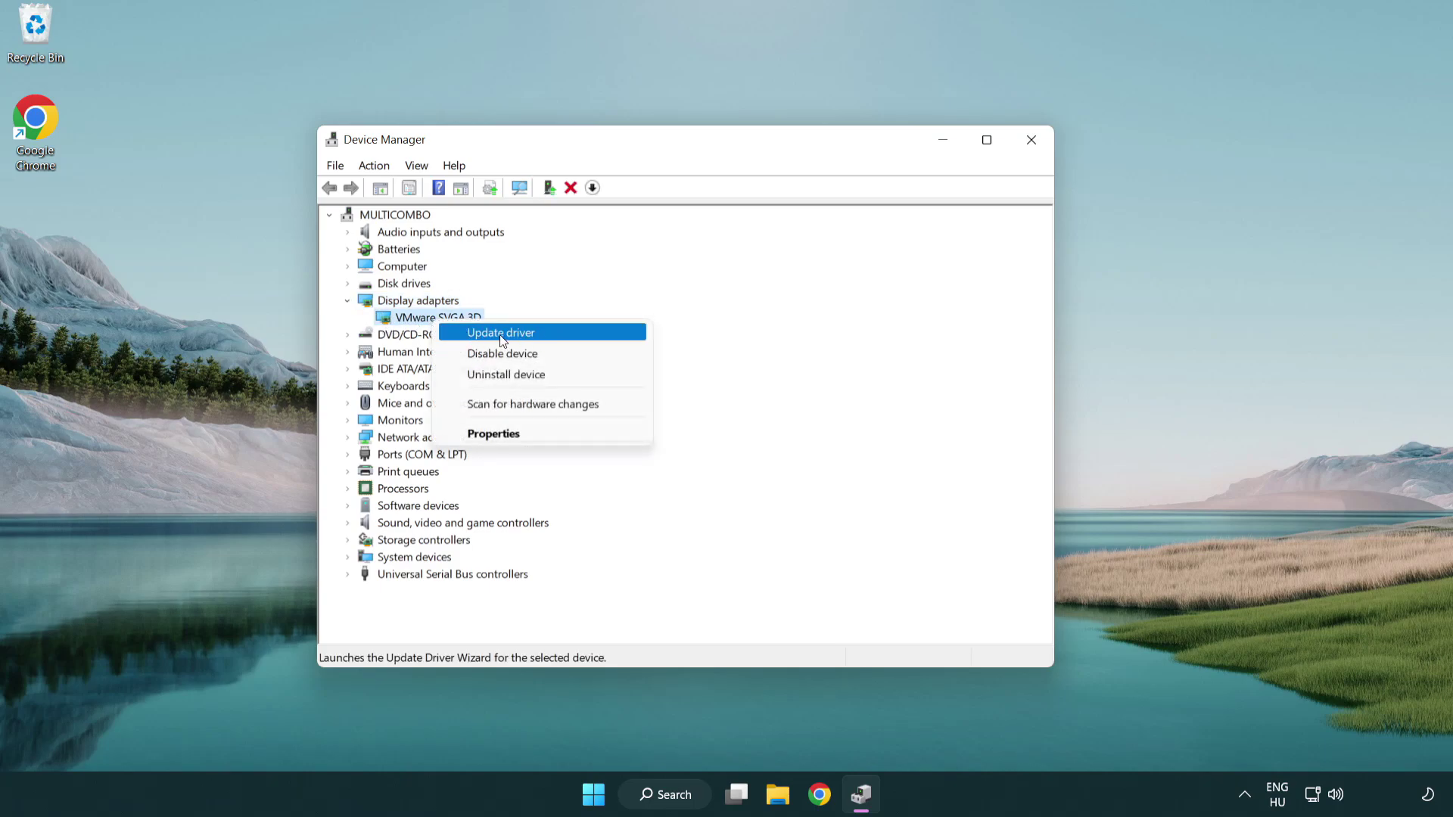
left_click(573, 334)
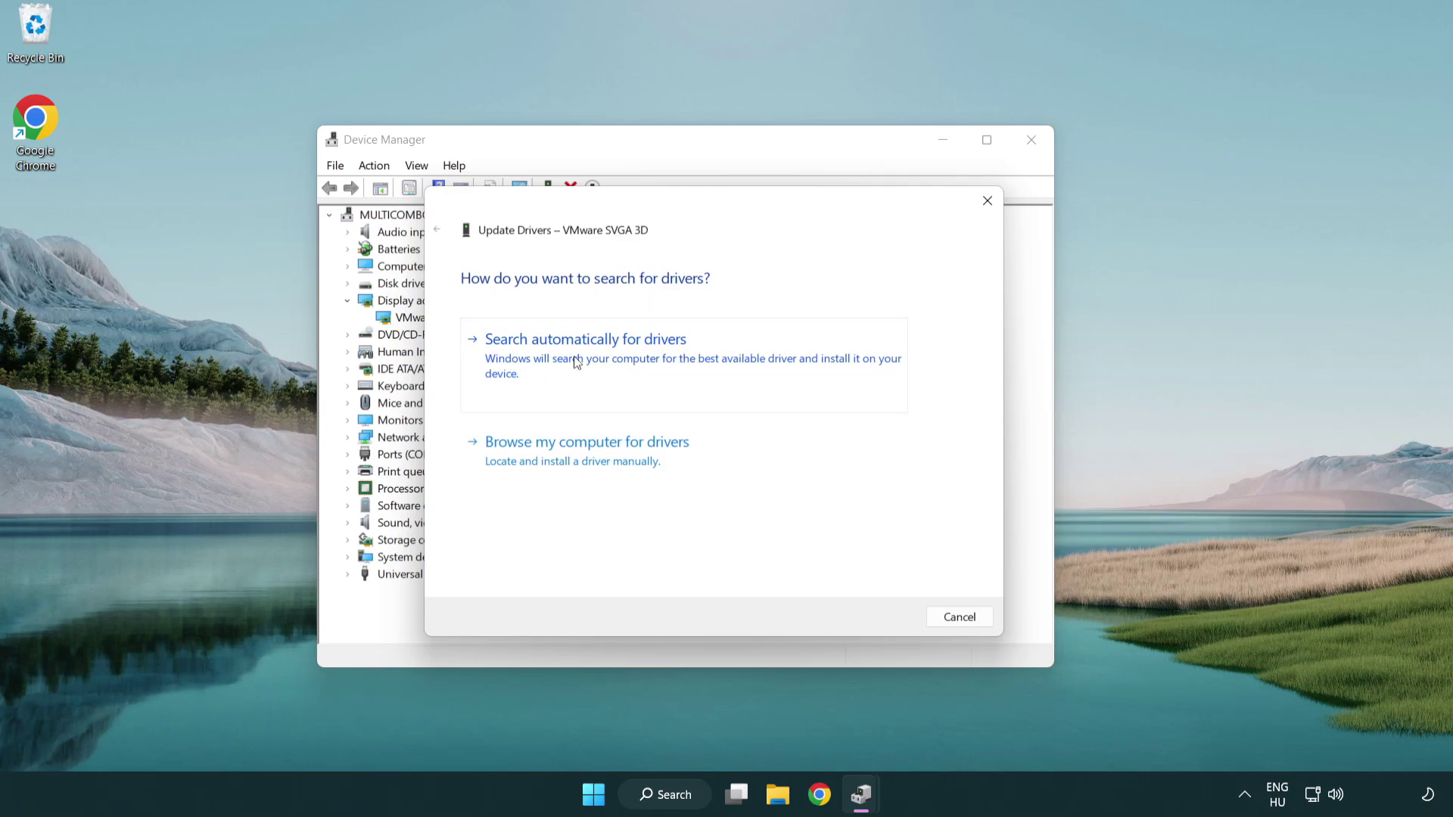
left_click(642, 359)
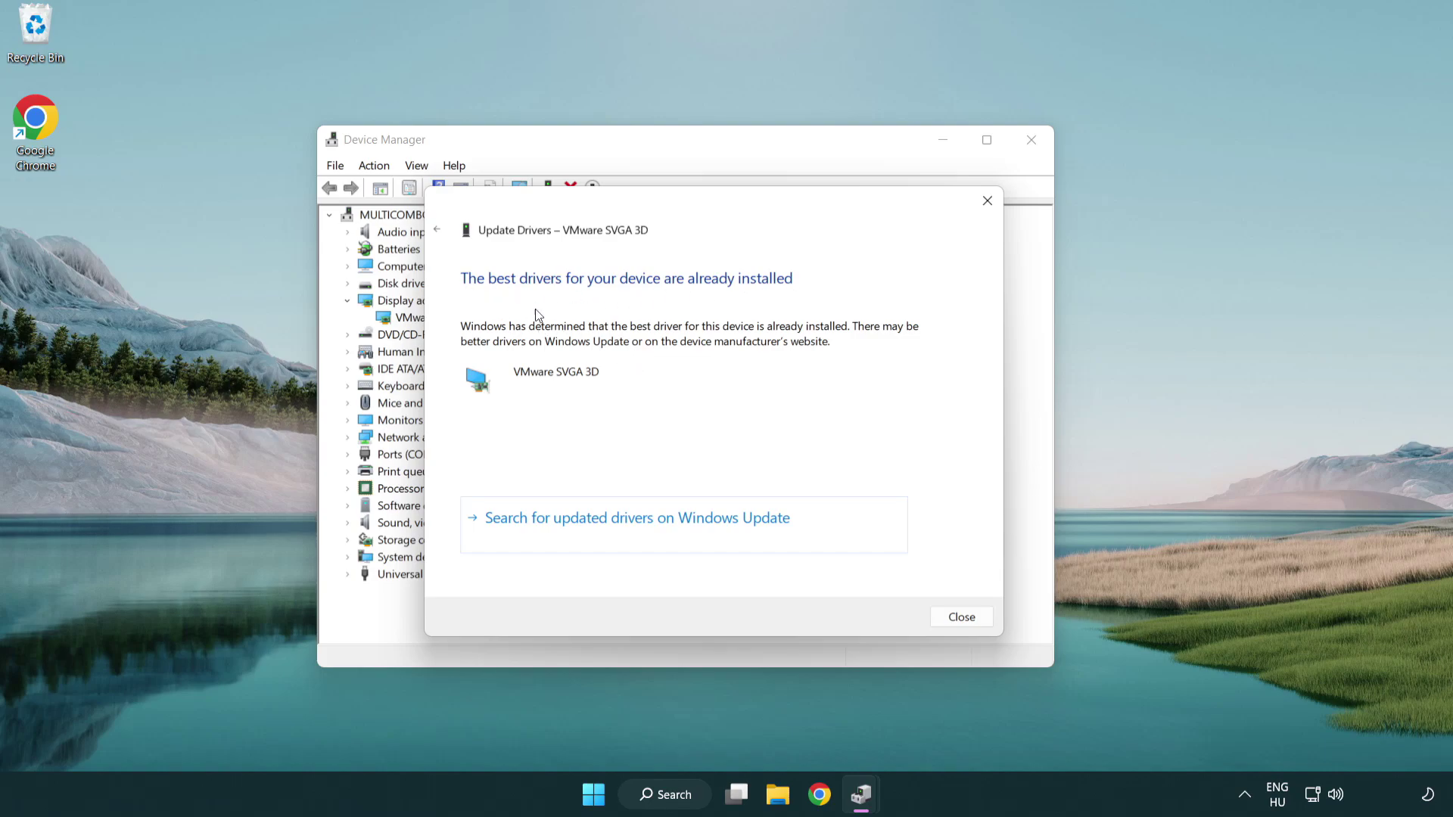
left_click(962, 619)
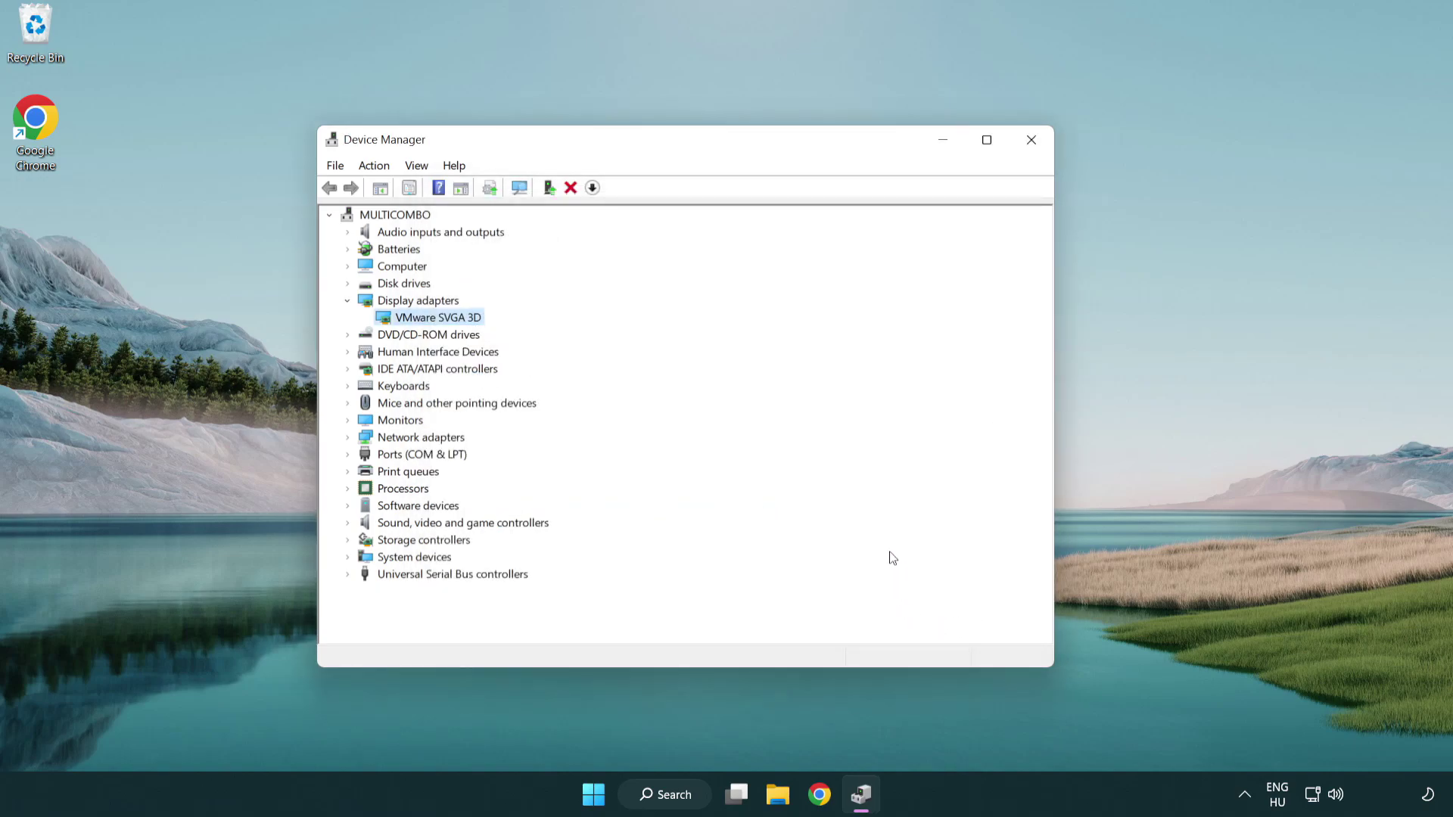
left_click(1031, 140)
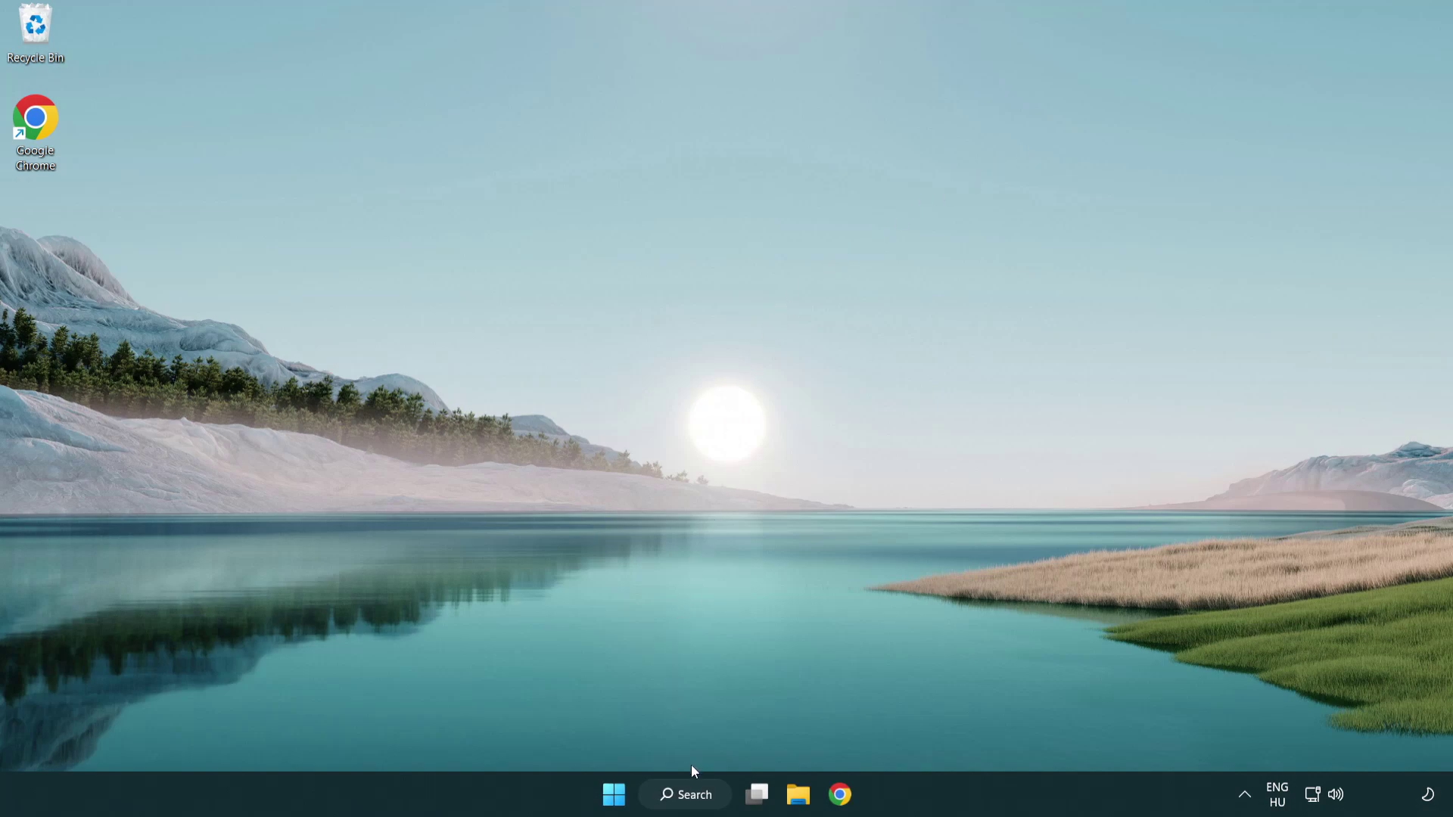
Search Windows for "update", open the Windows Update settings and check for updates
left_click(701, 794)
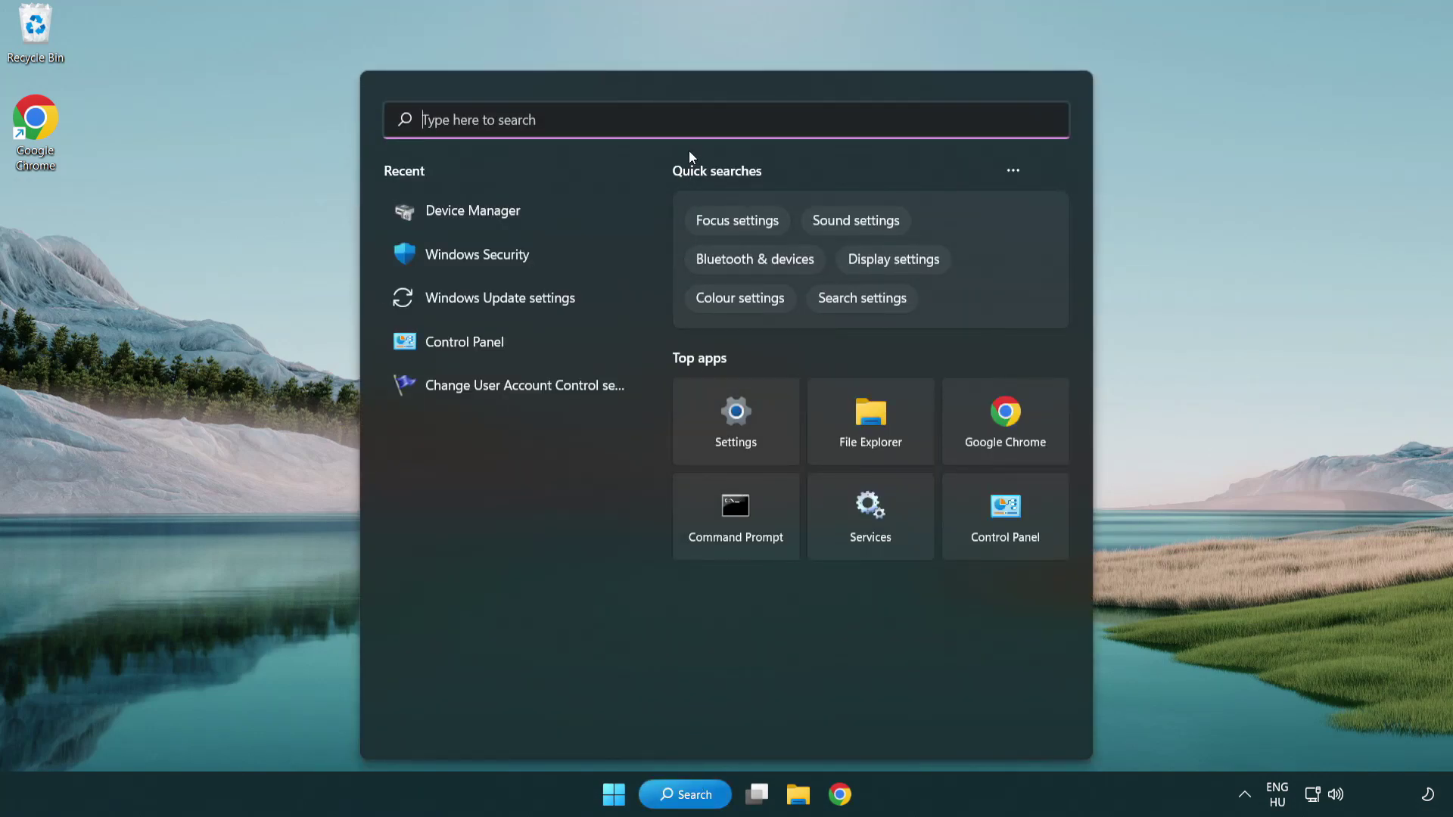
type("update")
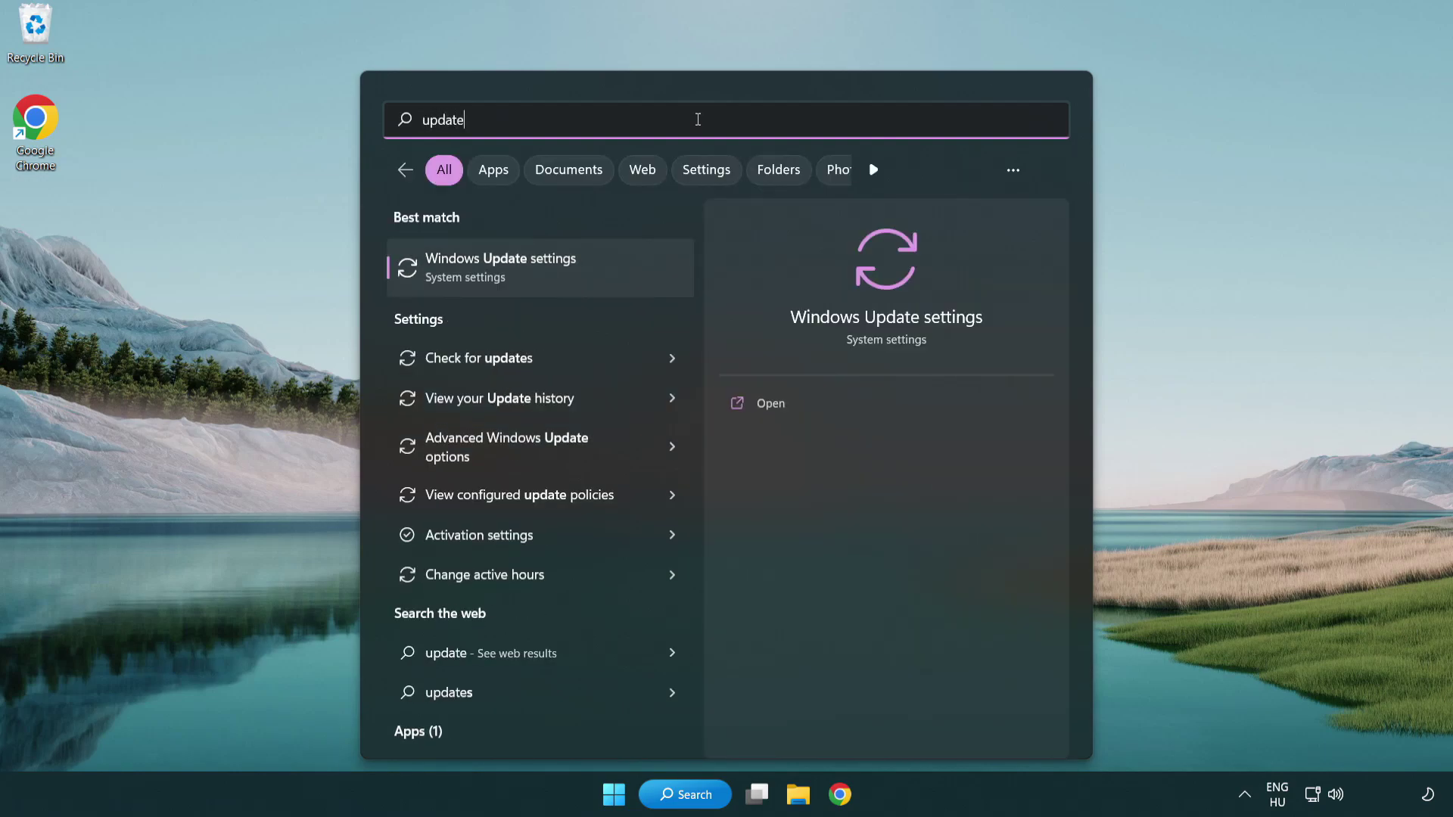
left_click(567, 279)
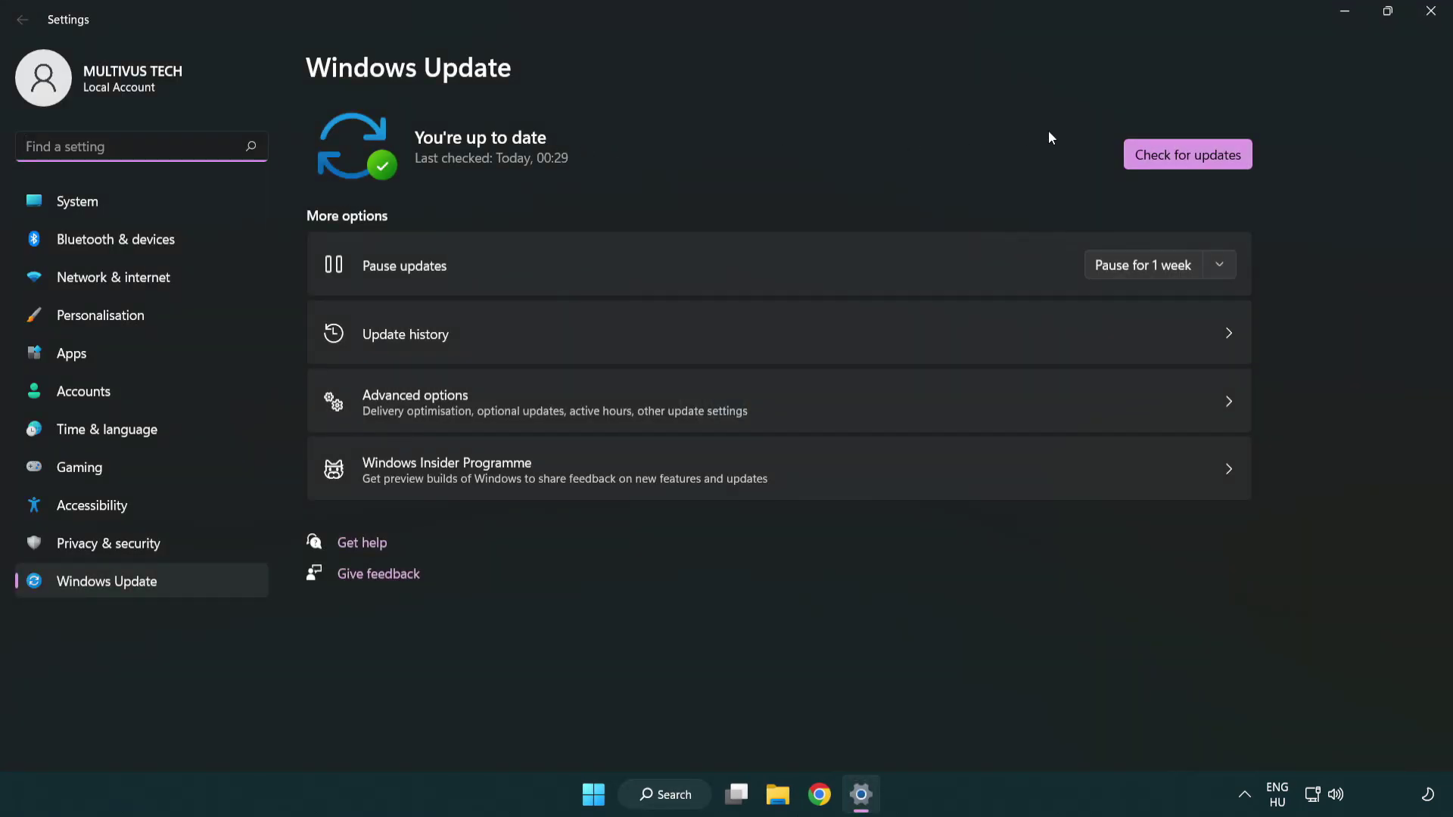
left_click(1217, 162)
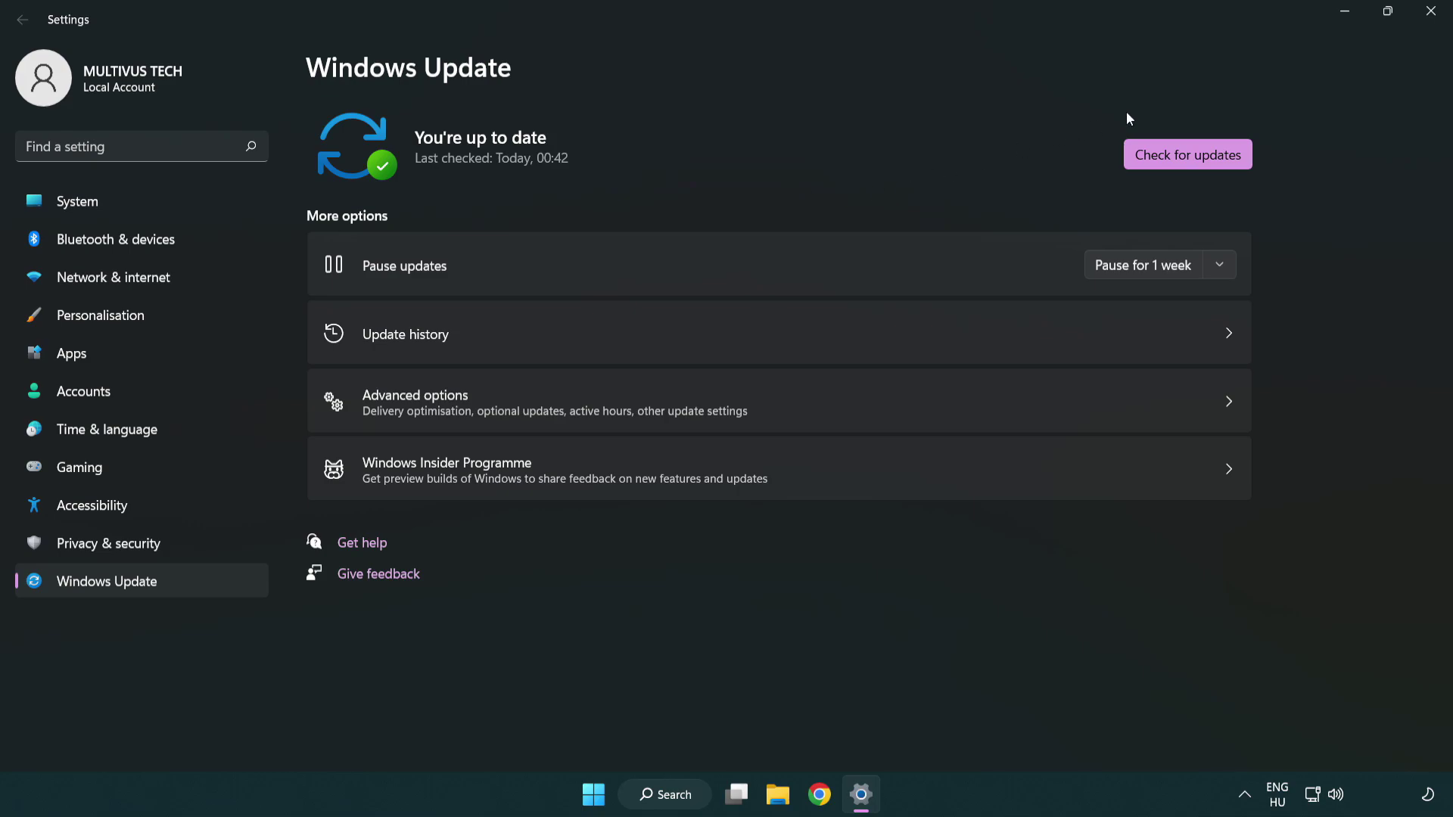
left_click(1425, 15)
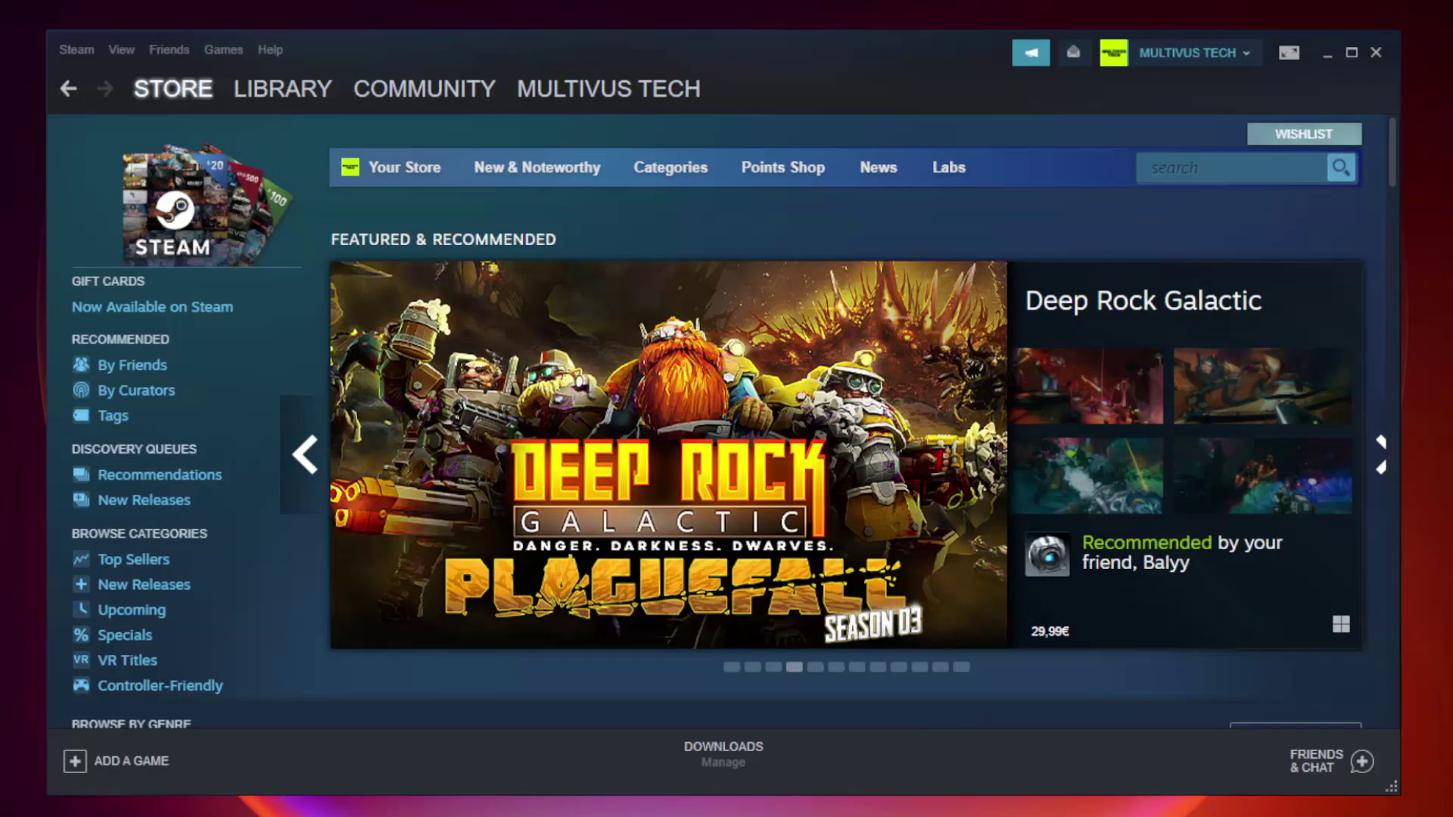
In the Steam library, verify the integrity of the local files of the favorite game YOUR NOT WORKING GAME
mouse_move(301, 92)
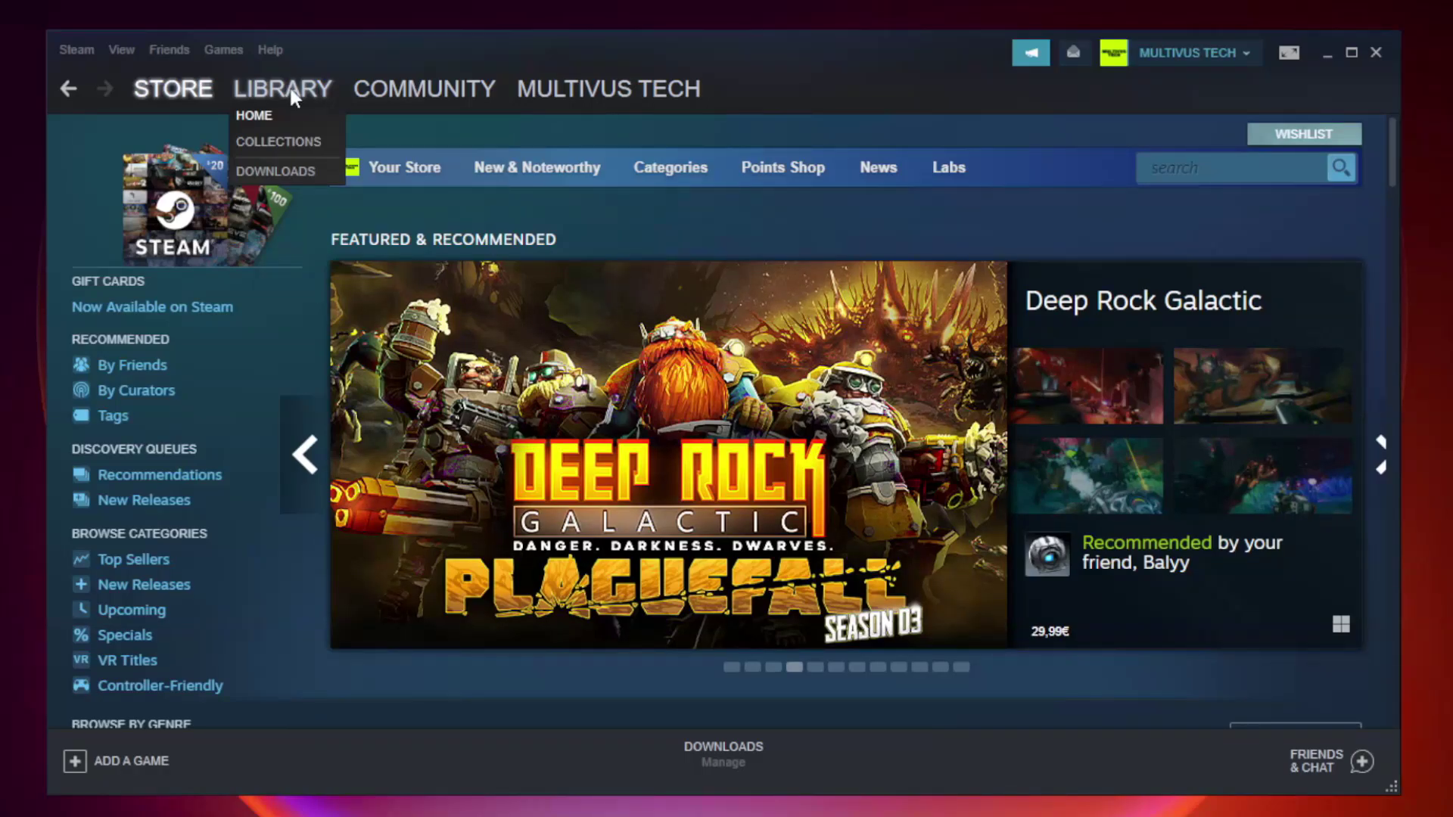
left_click(294, 97)
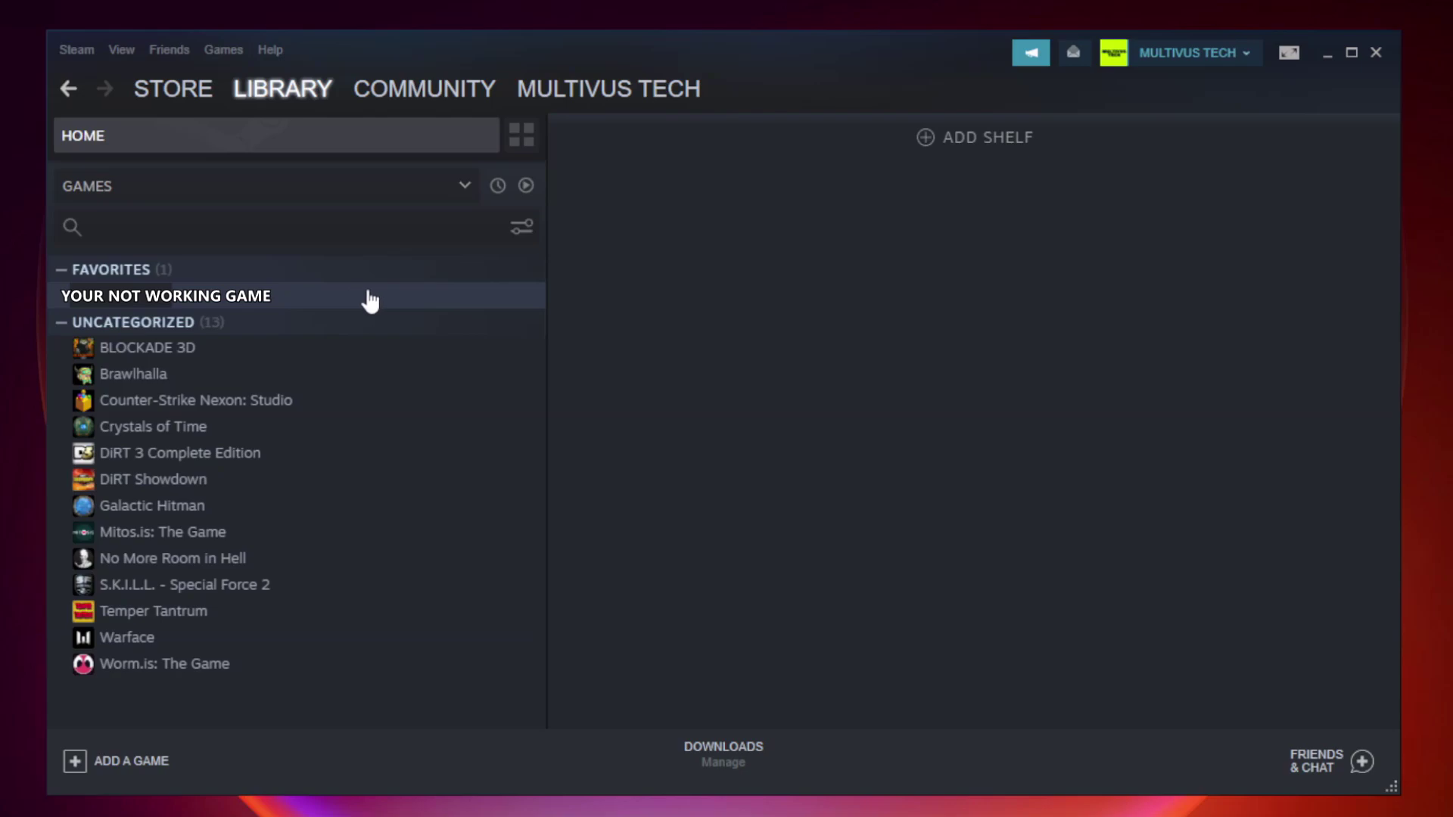
right_click(313, 302)
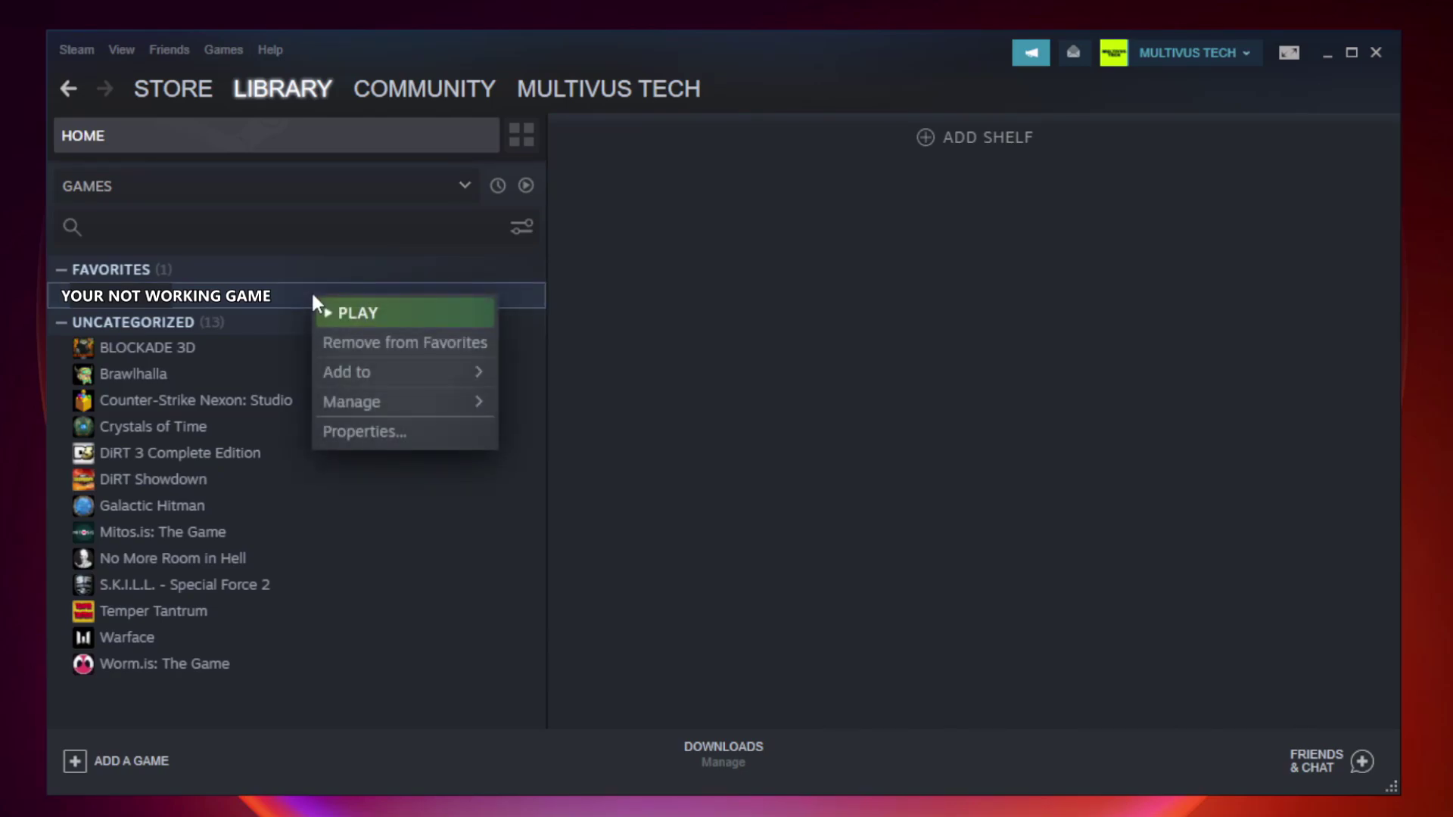
left_click(401, 431)
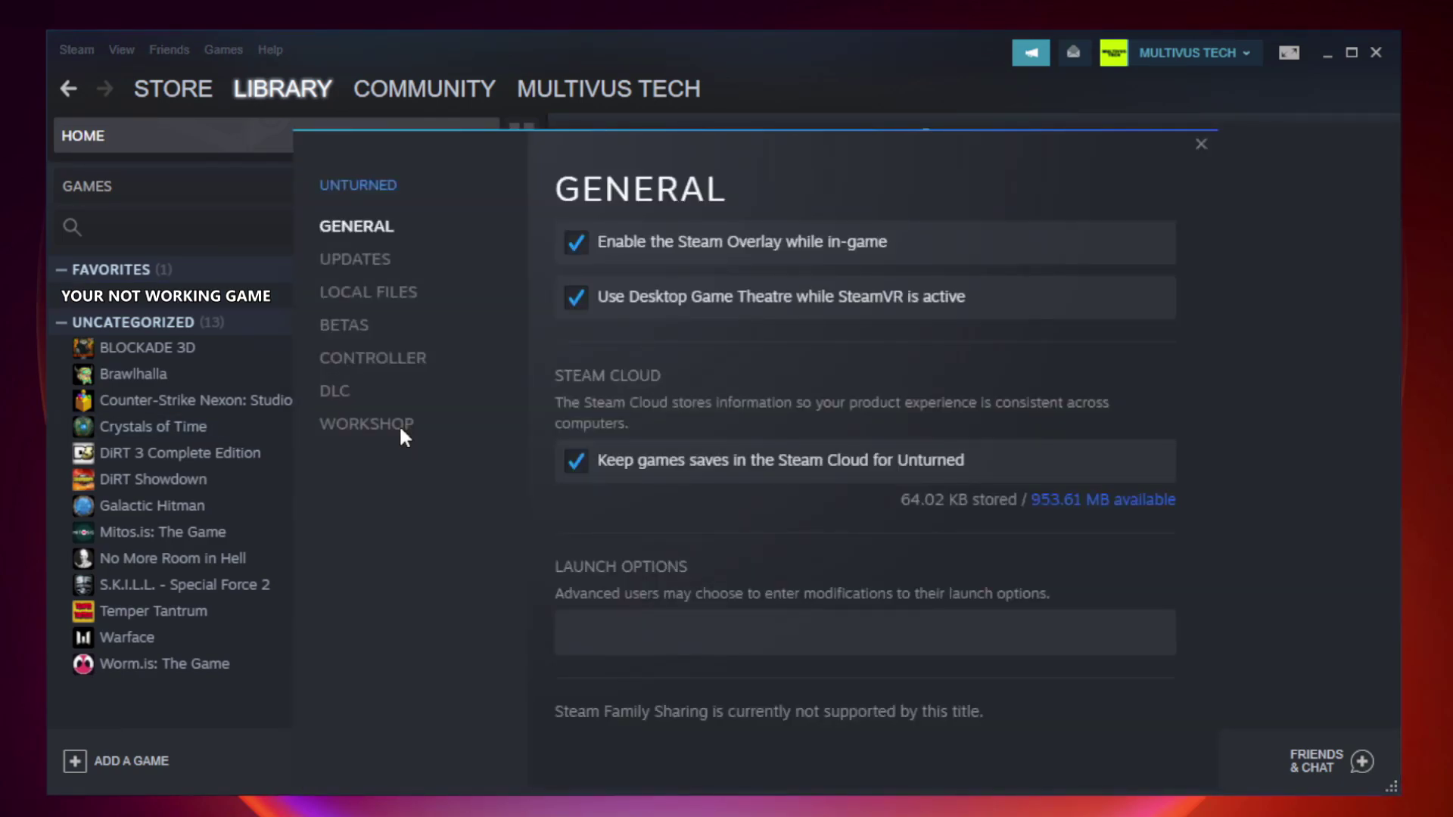
left_click(388, 307)
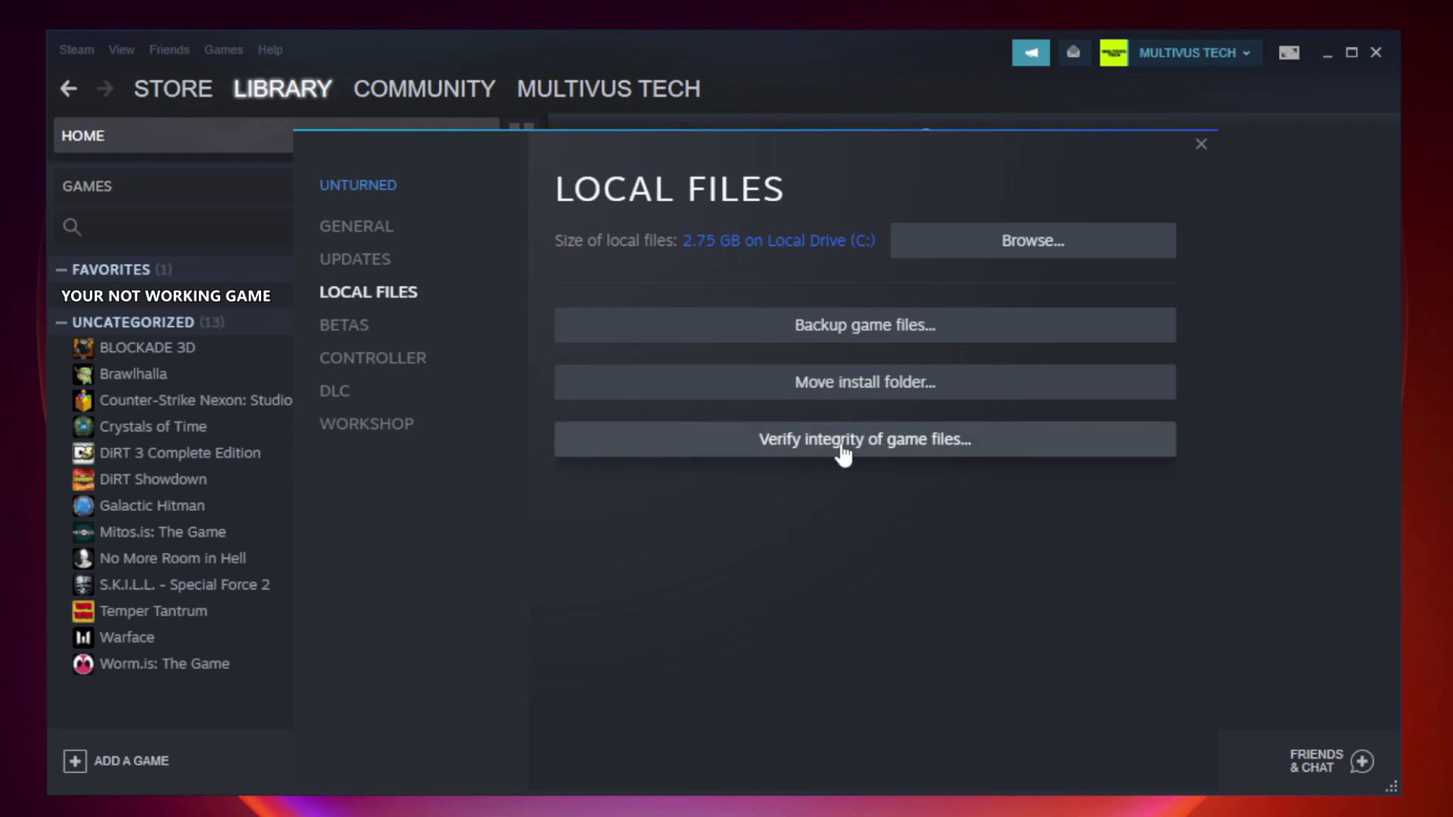
left_click(880, 446)
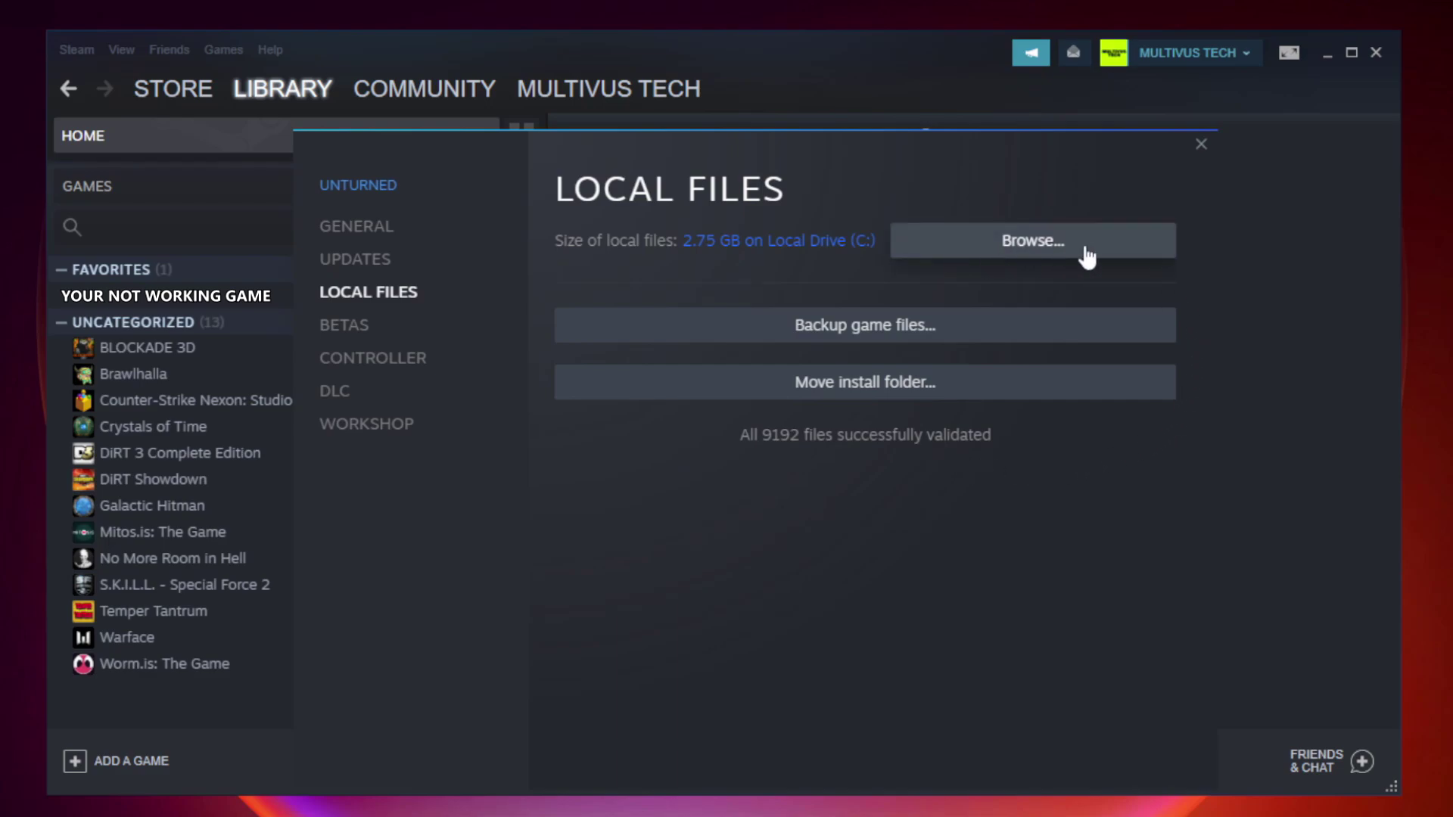
Browse the game's local files and open the properties of the YOUR NOT WORKING GAME shortcut
left_click(1038, 257)
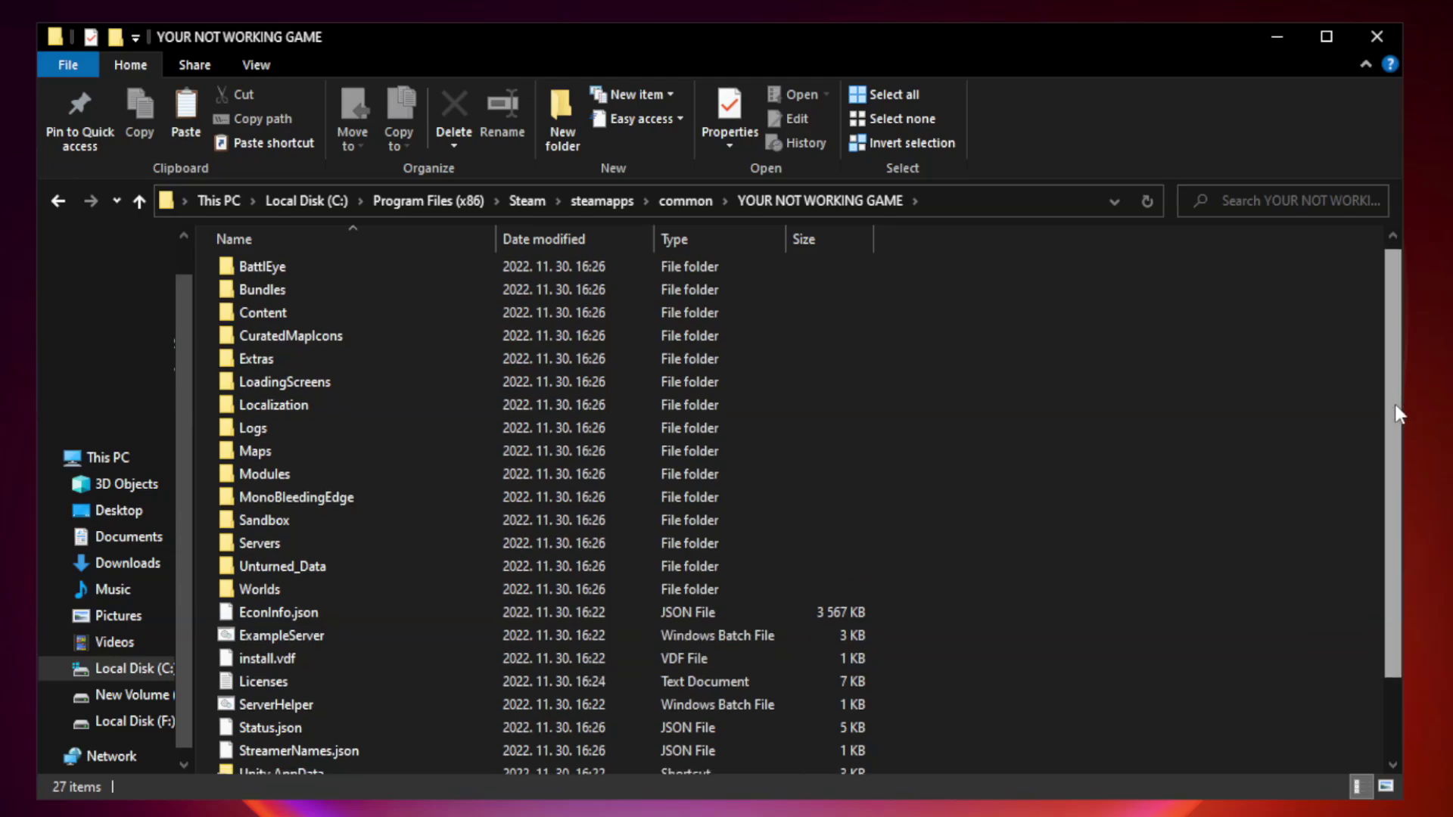
left_click_drag(1395, 404, 1395, 520)
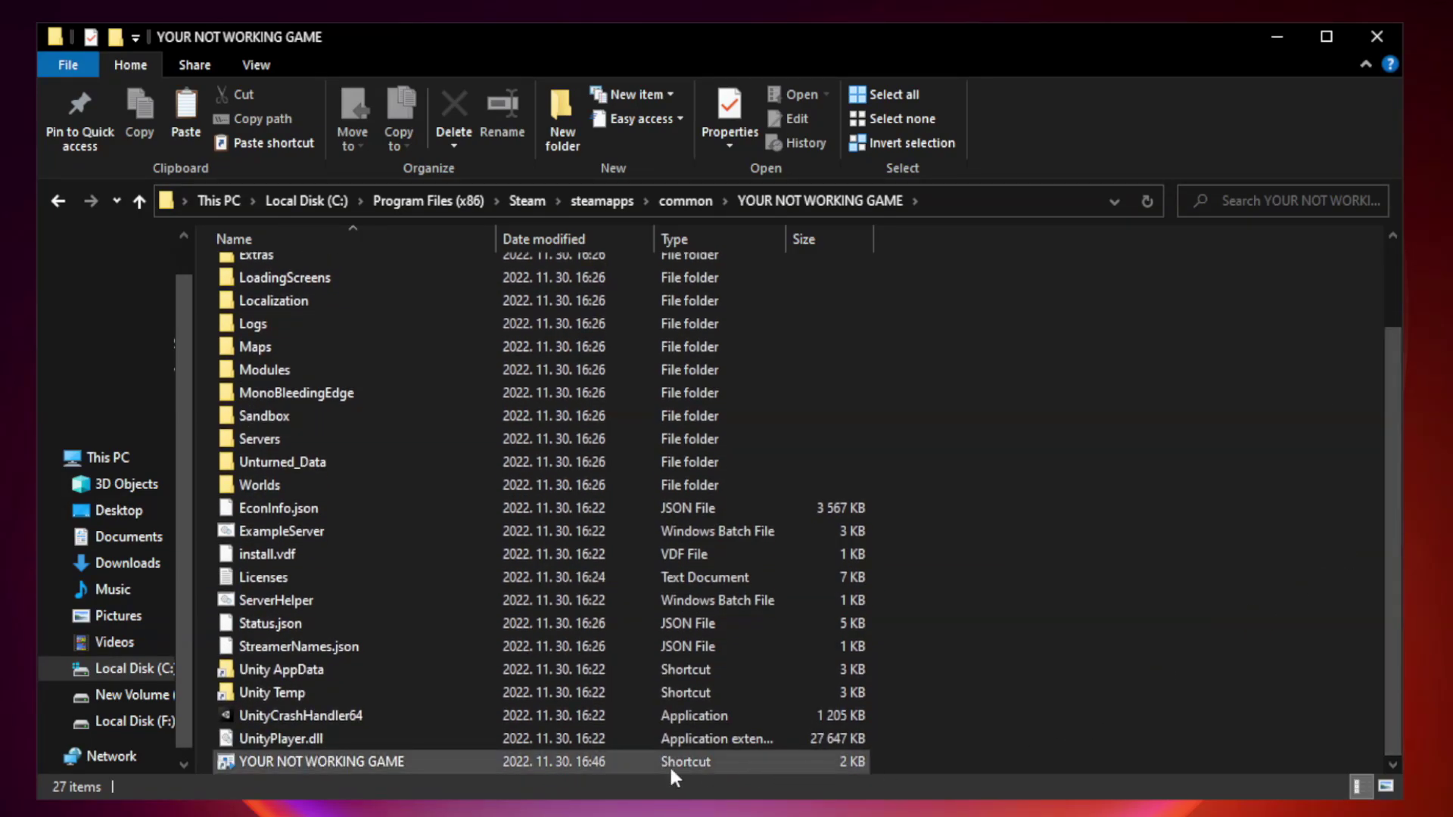
left_click(579, 761)
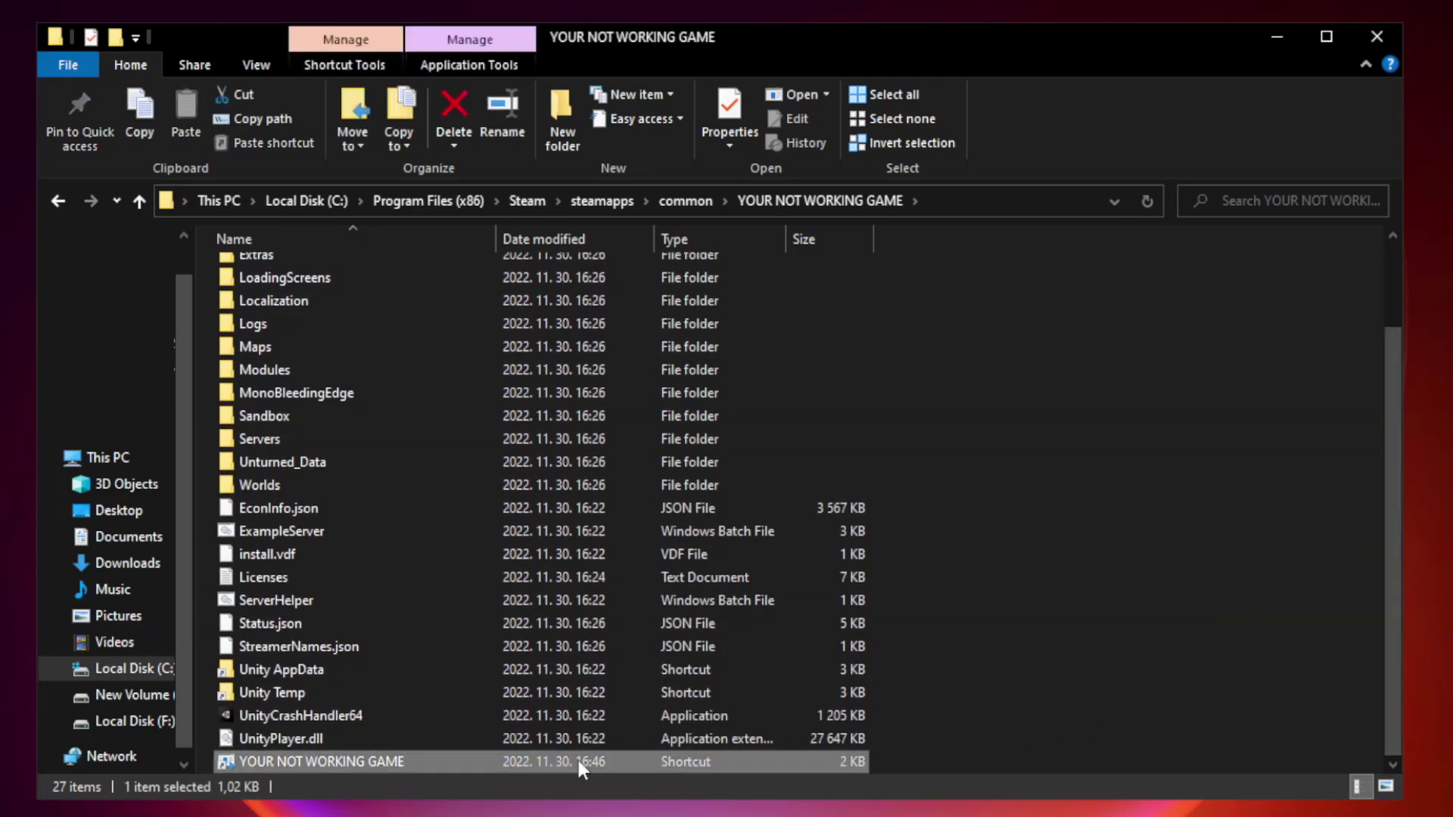
right_click(492, 761)
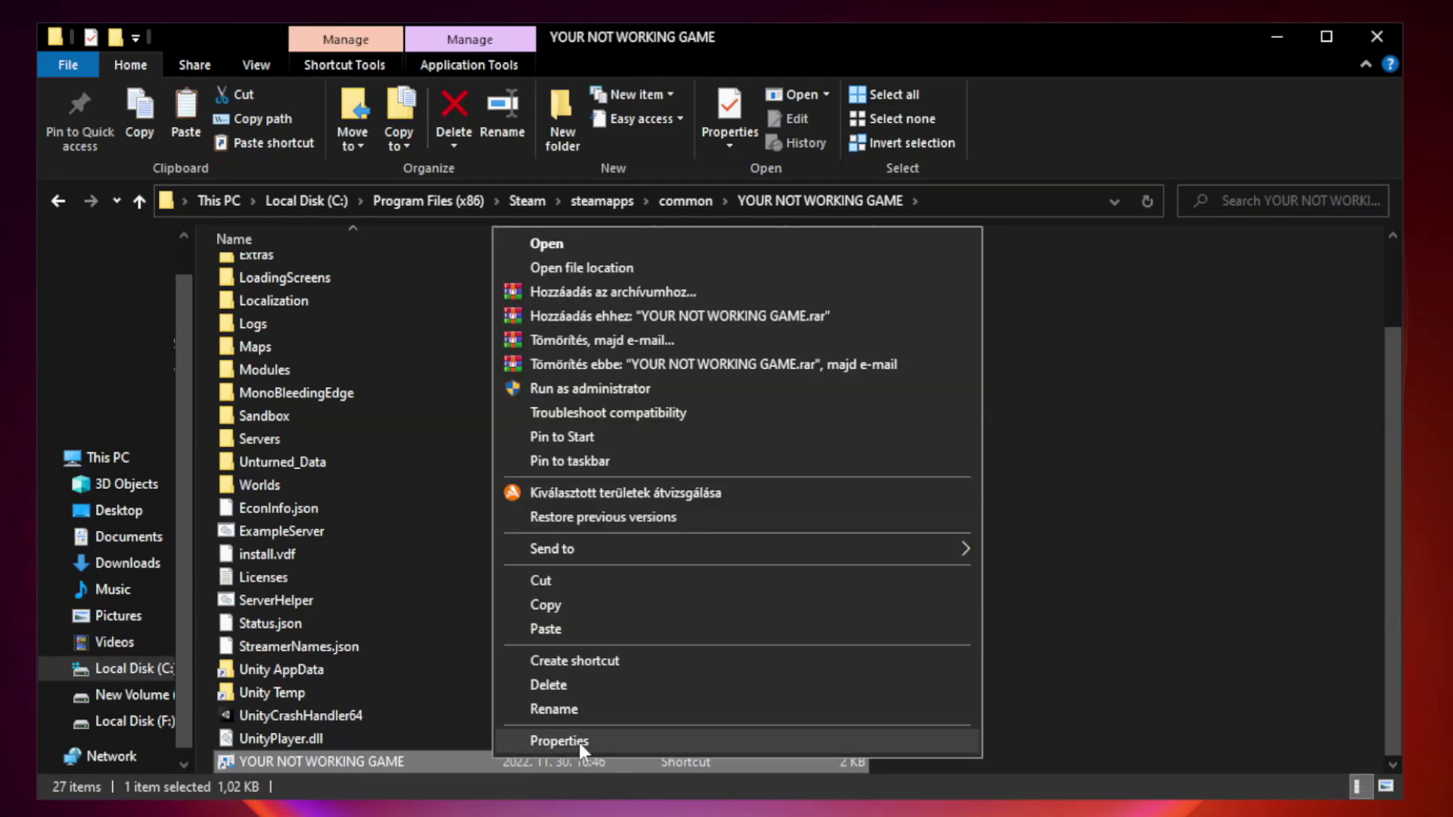
left_click(732, 743)
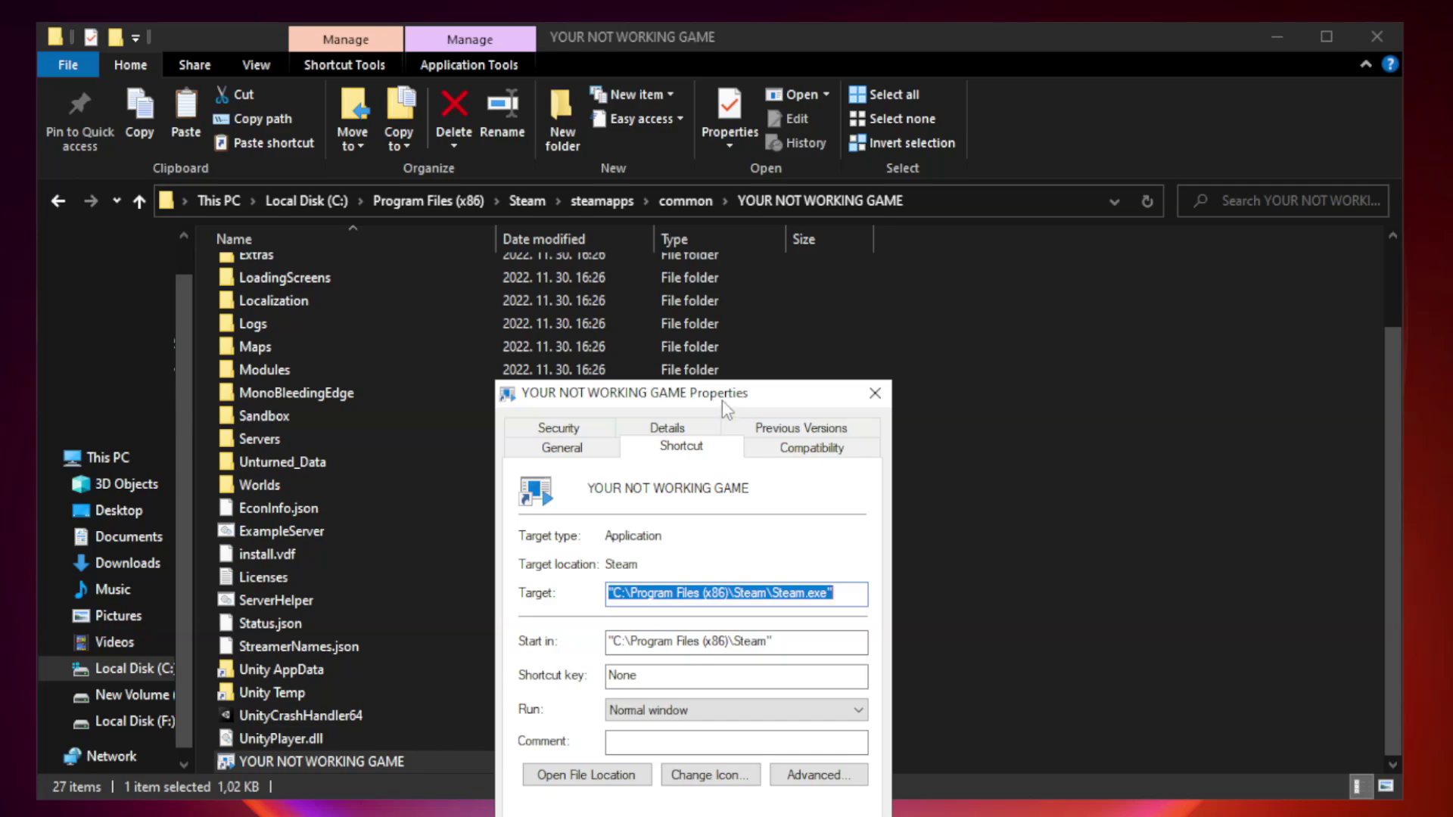
left_click_drag(722, 401, 721, 166)
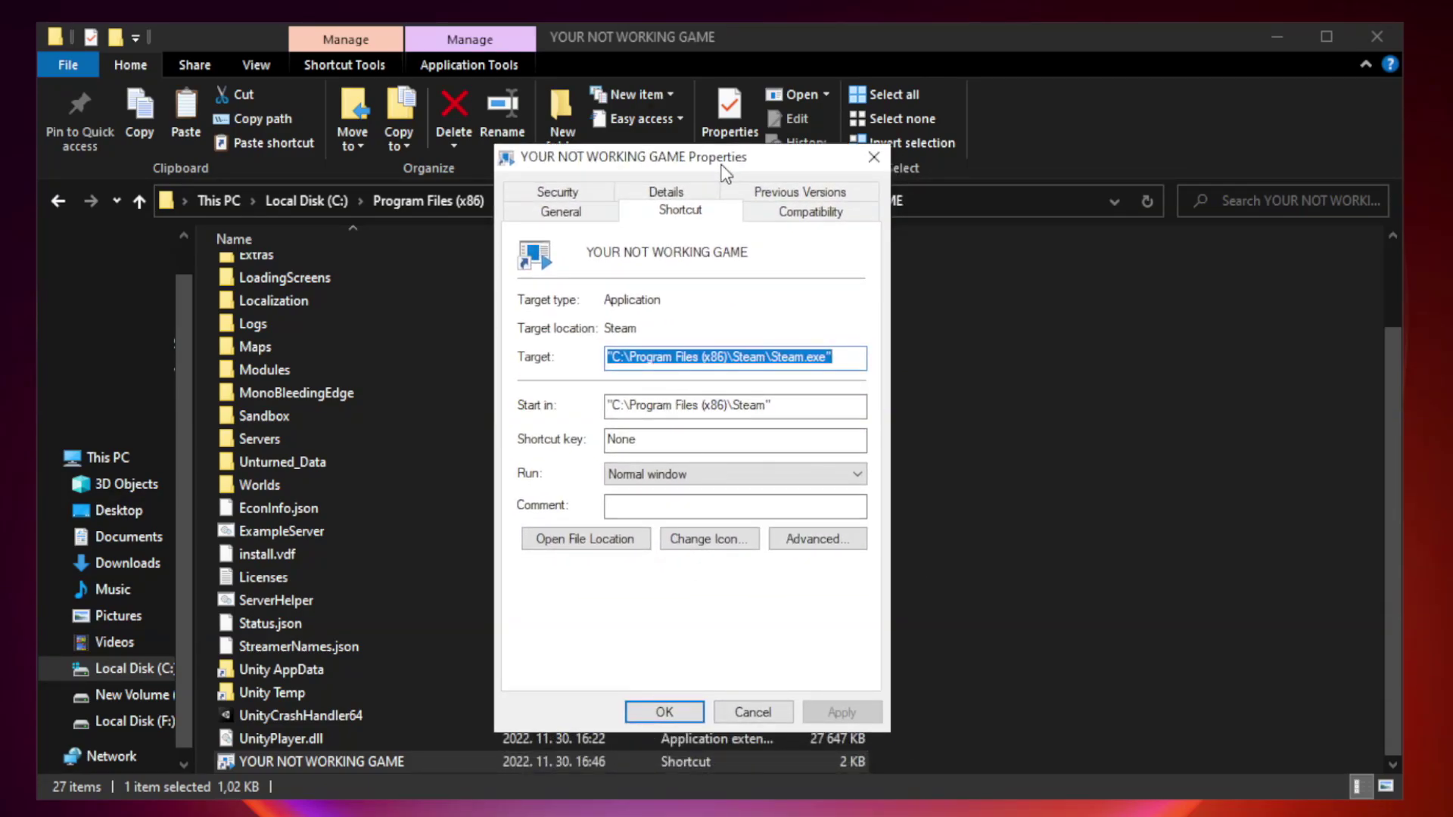
Set the shortcut's compatibility mode to Windows 8, disable fullscreen optimizations, enable running as administrator, and apply the settings
left_click(808, 212)
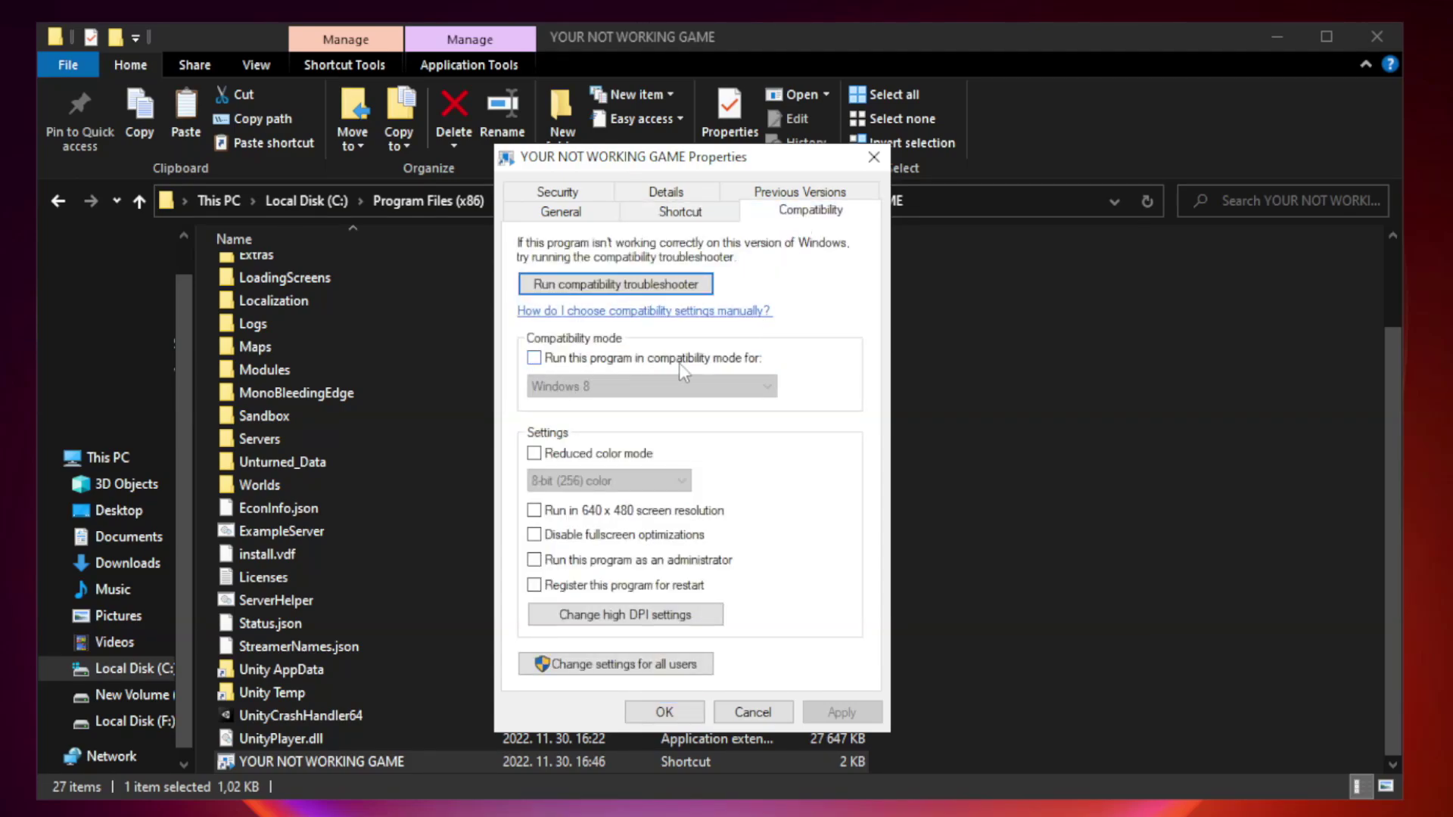
left_click(580, 361)
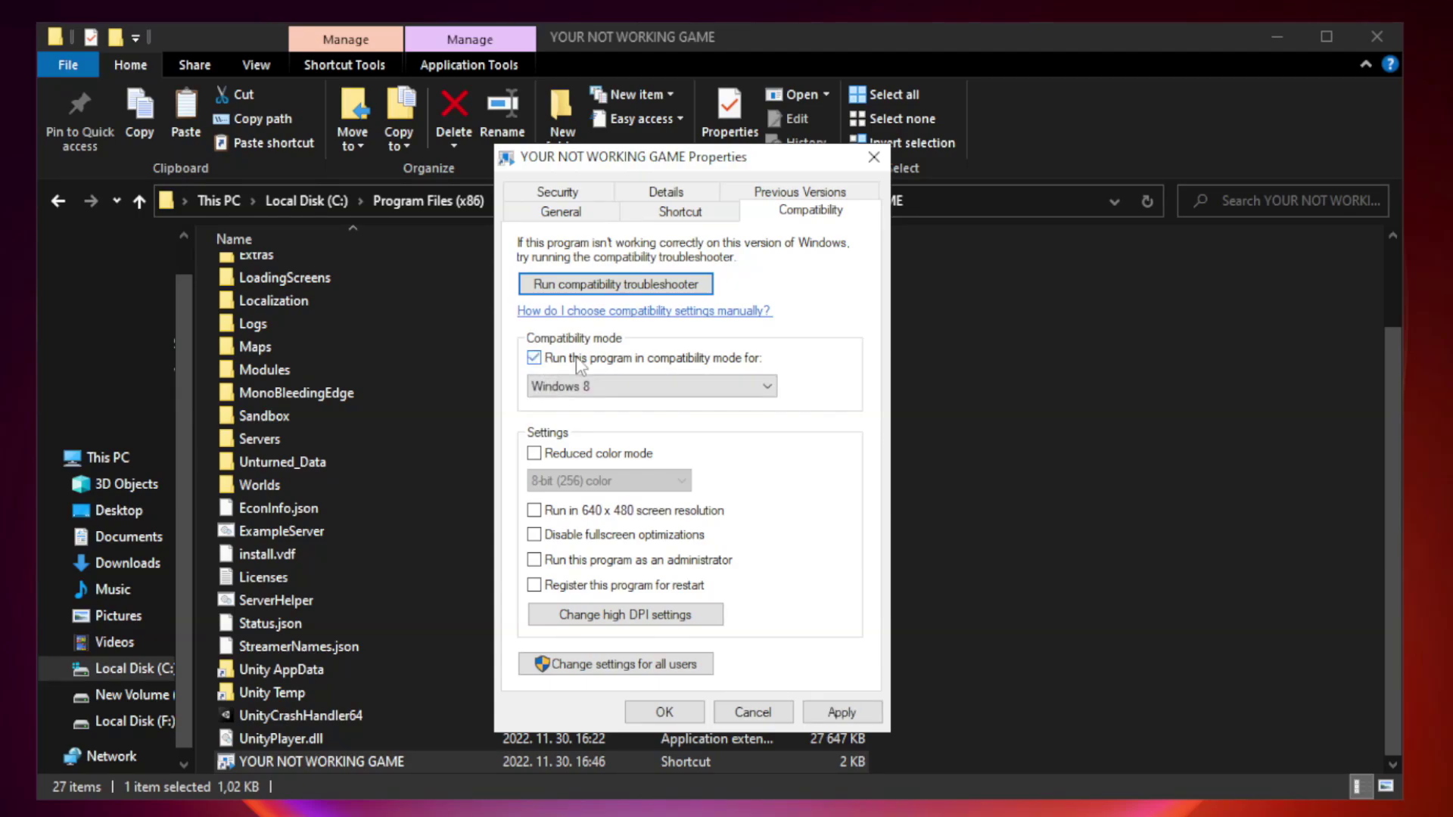
left_click(649, 387)
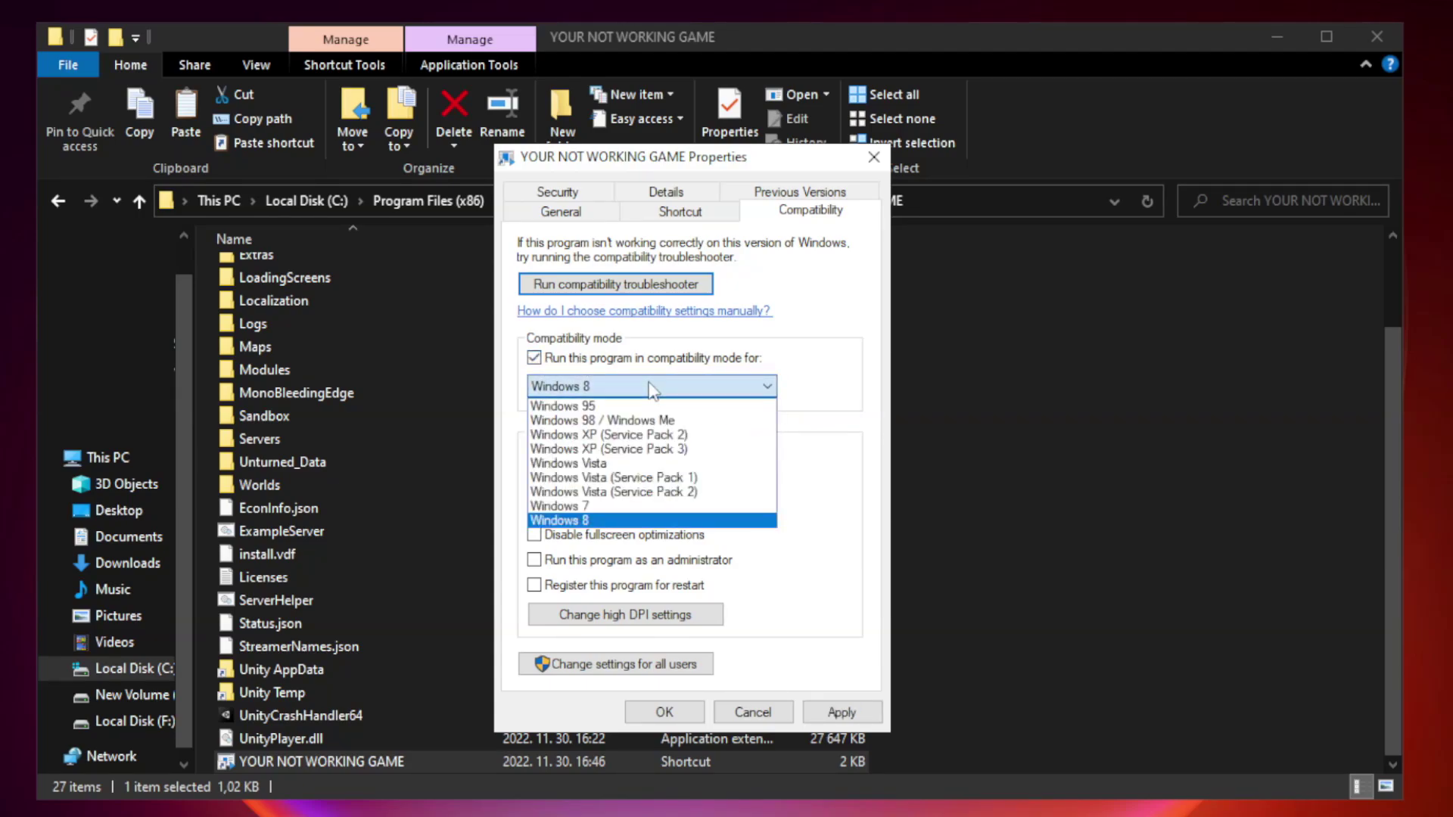
left_click(615, 522)
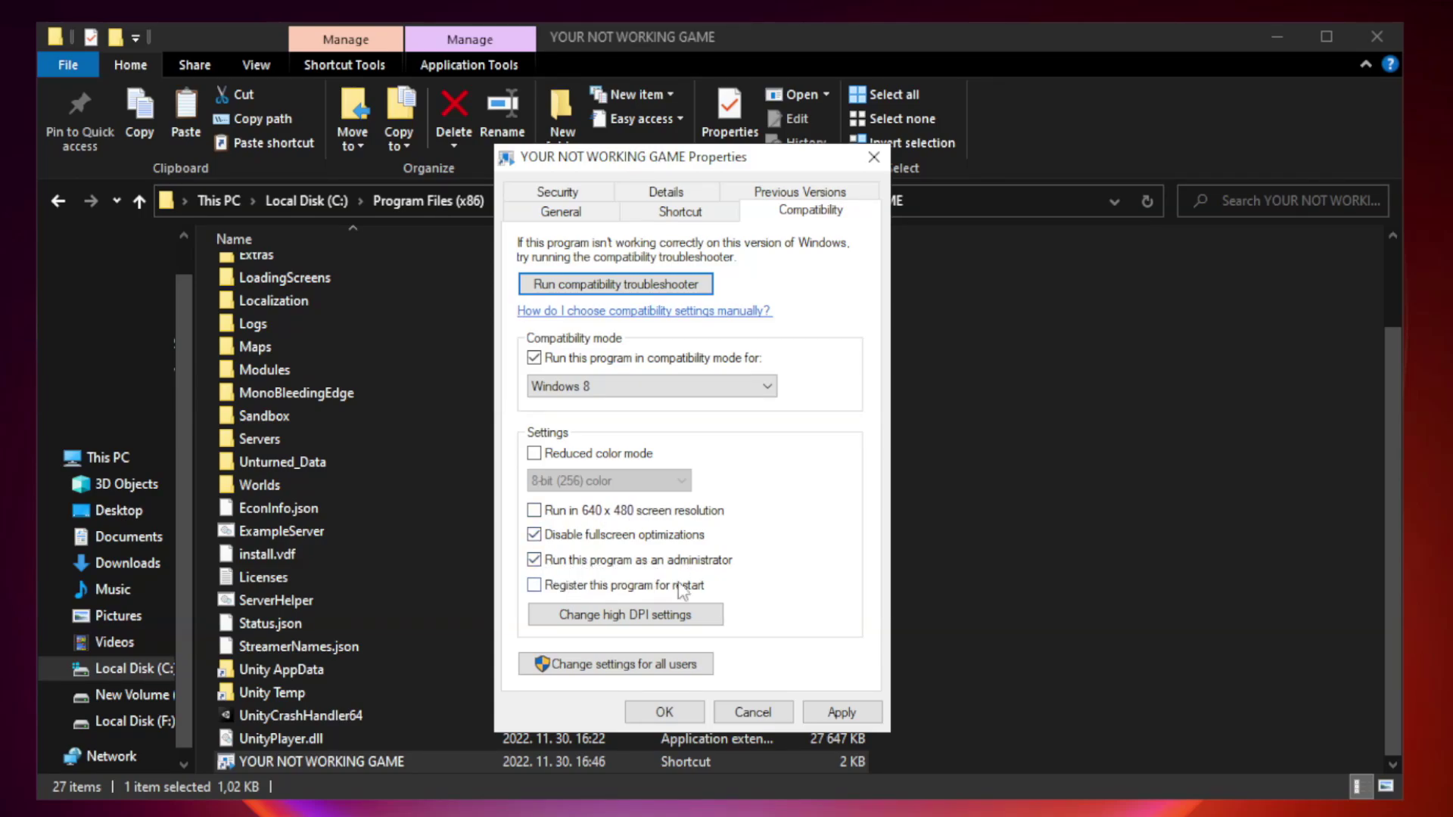
left_click(852, 714)
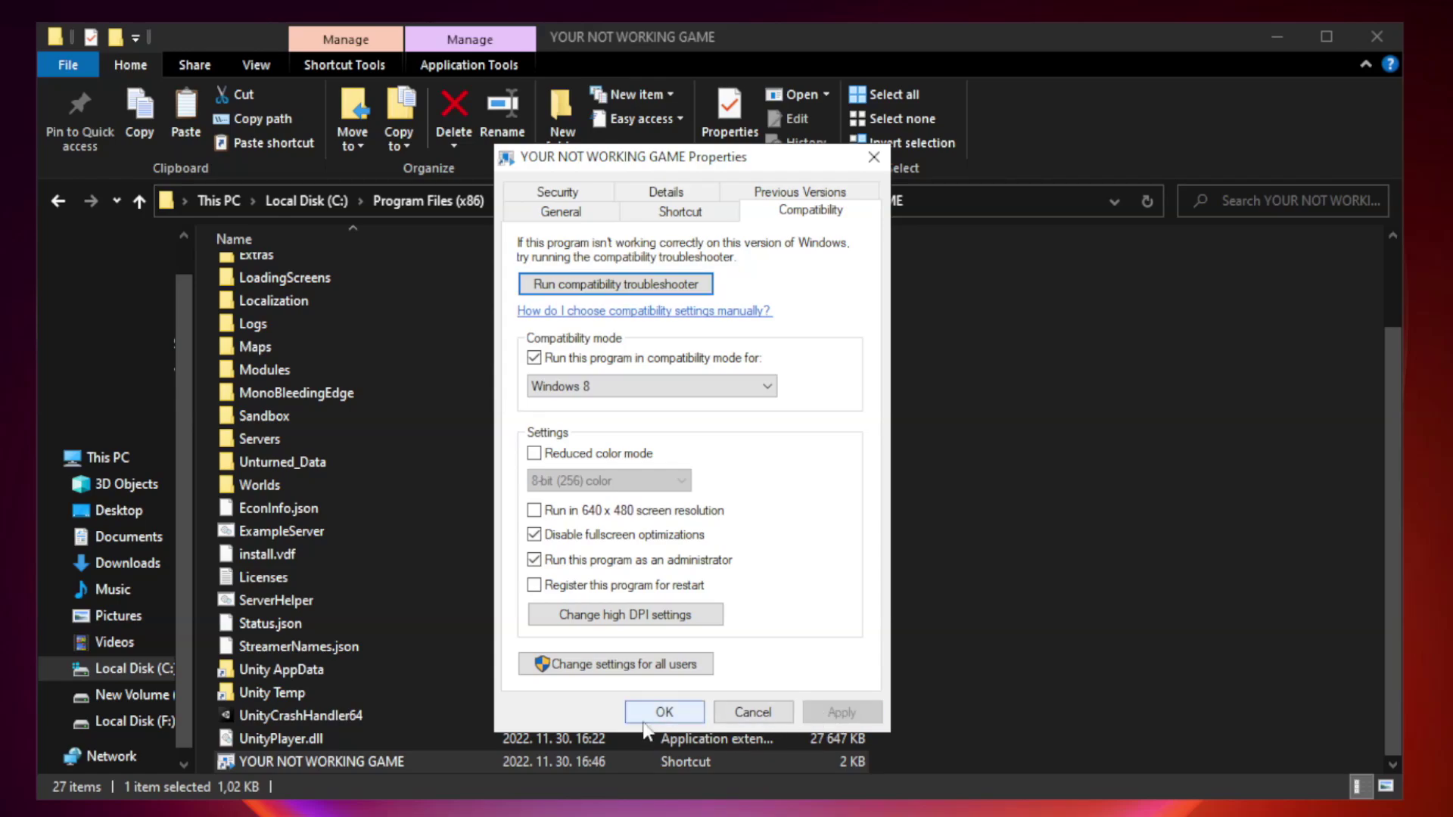
left_click(664, 712)
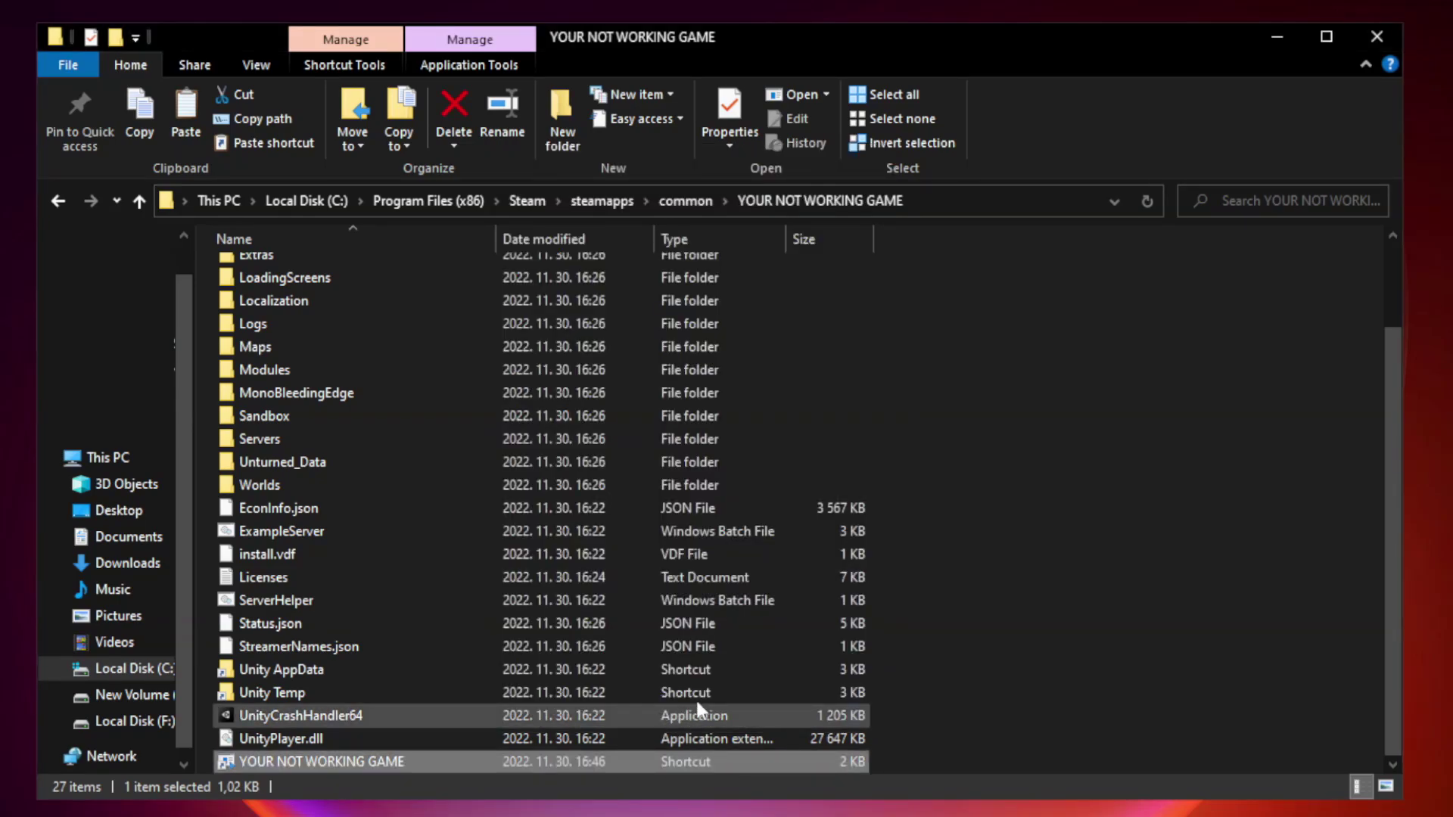
left_click(1376, 39)
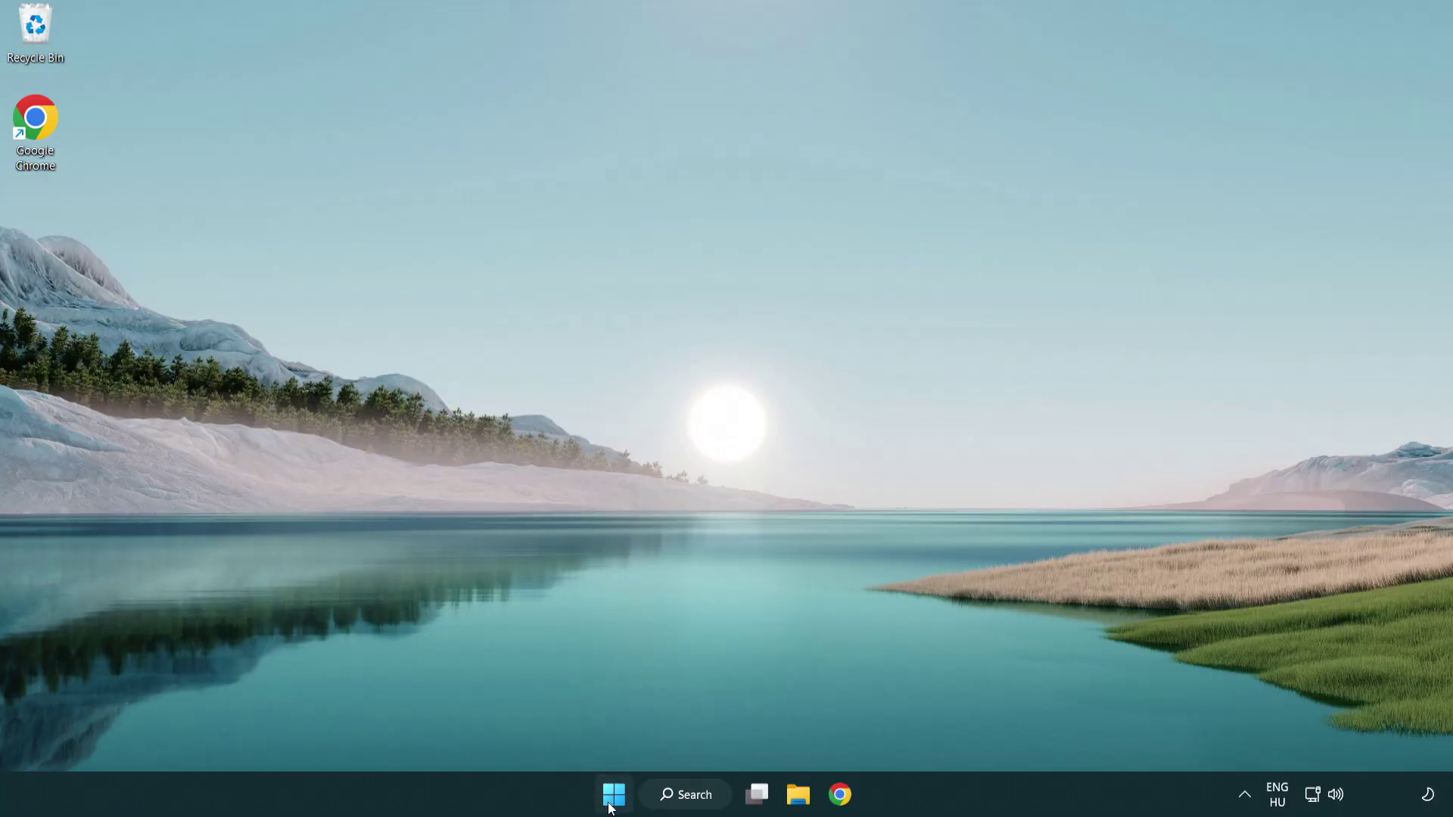
Open Task Manager's list of startup apps and disable Terminal and Phone Link
right_click(615, 800)
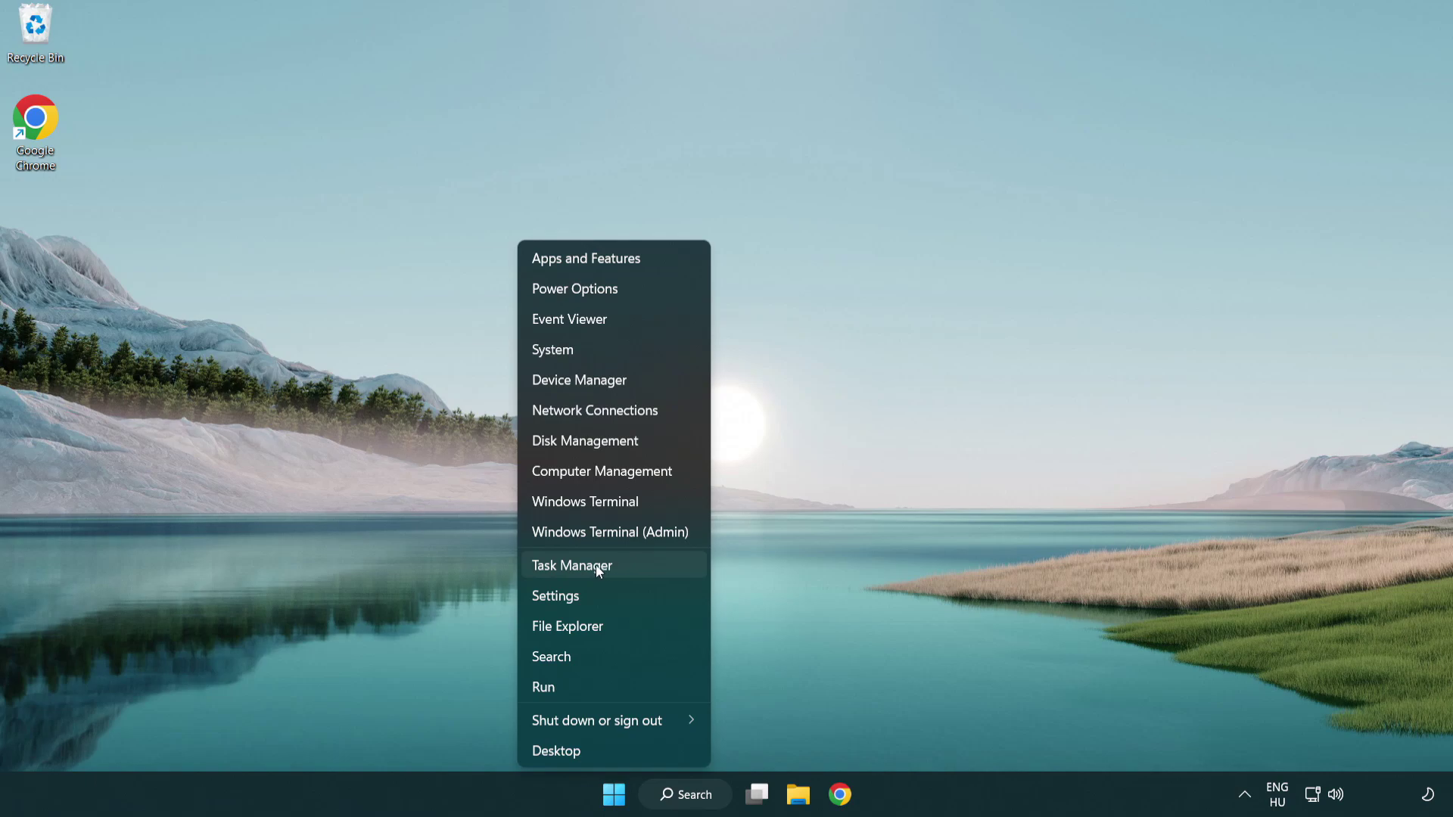
left_click(642, 568)
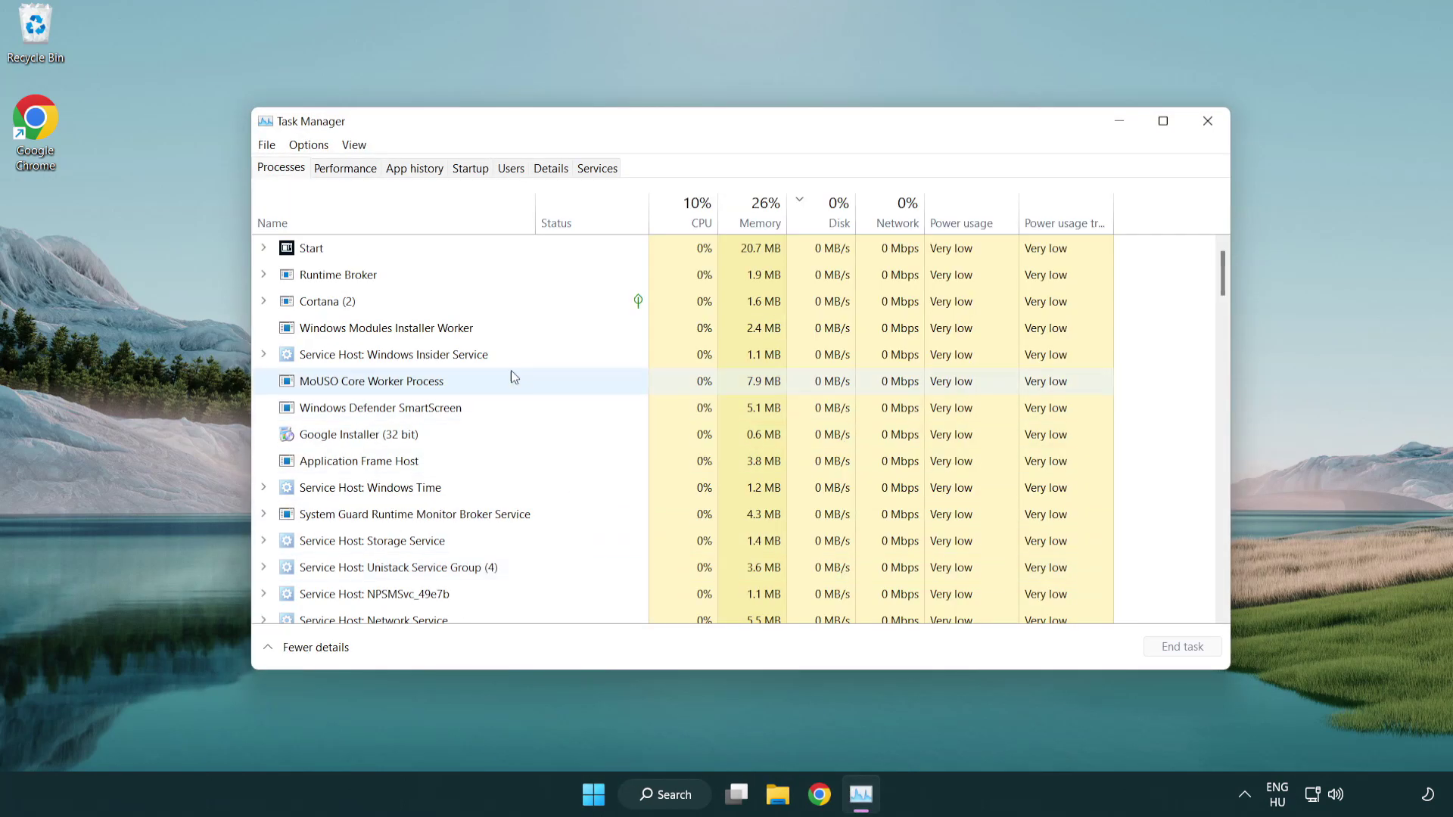
left_click(473, 169)
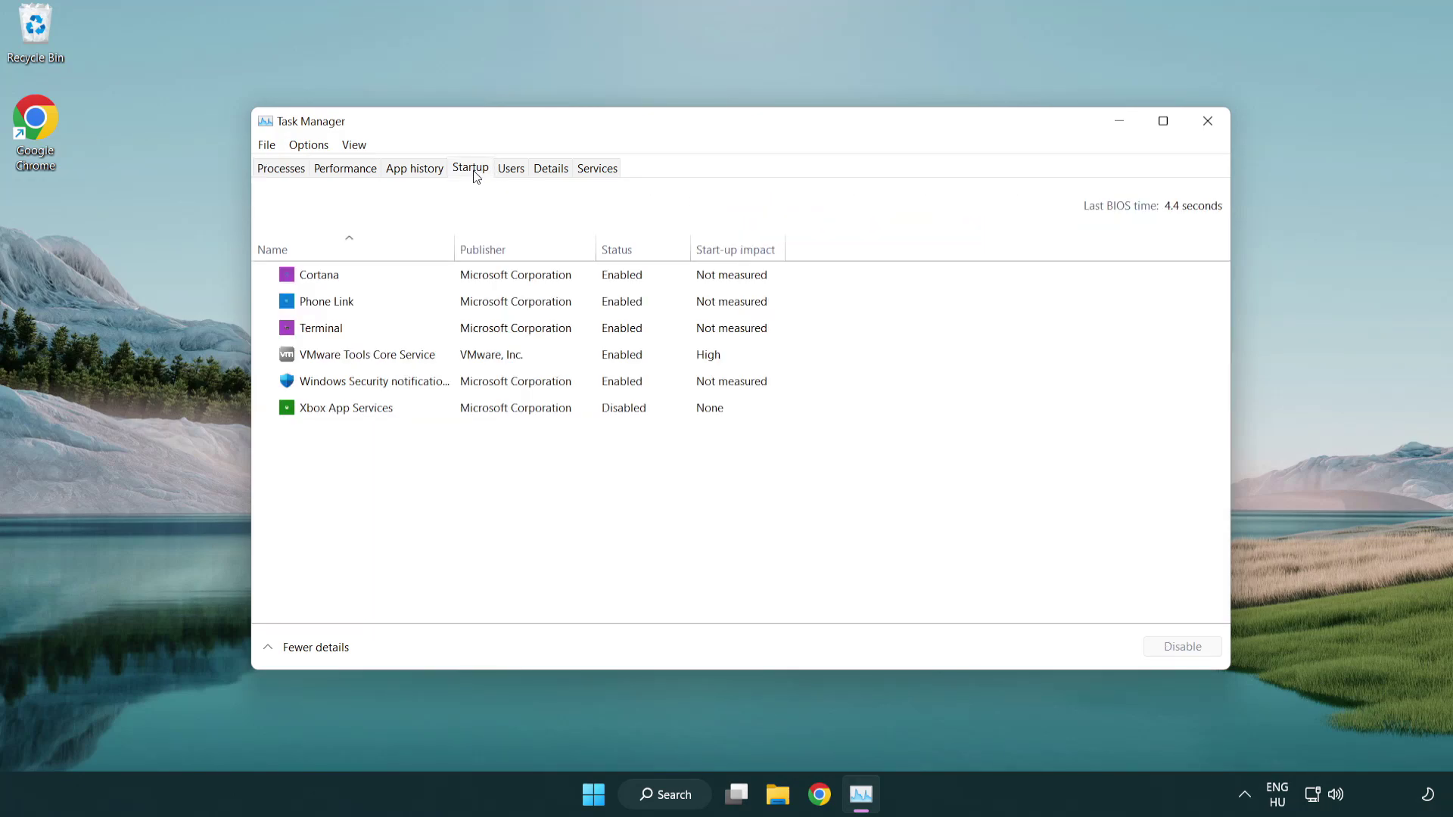
left_click(475, 333)
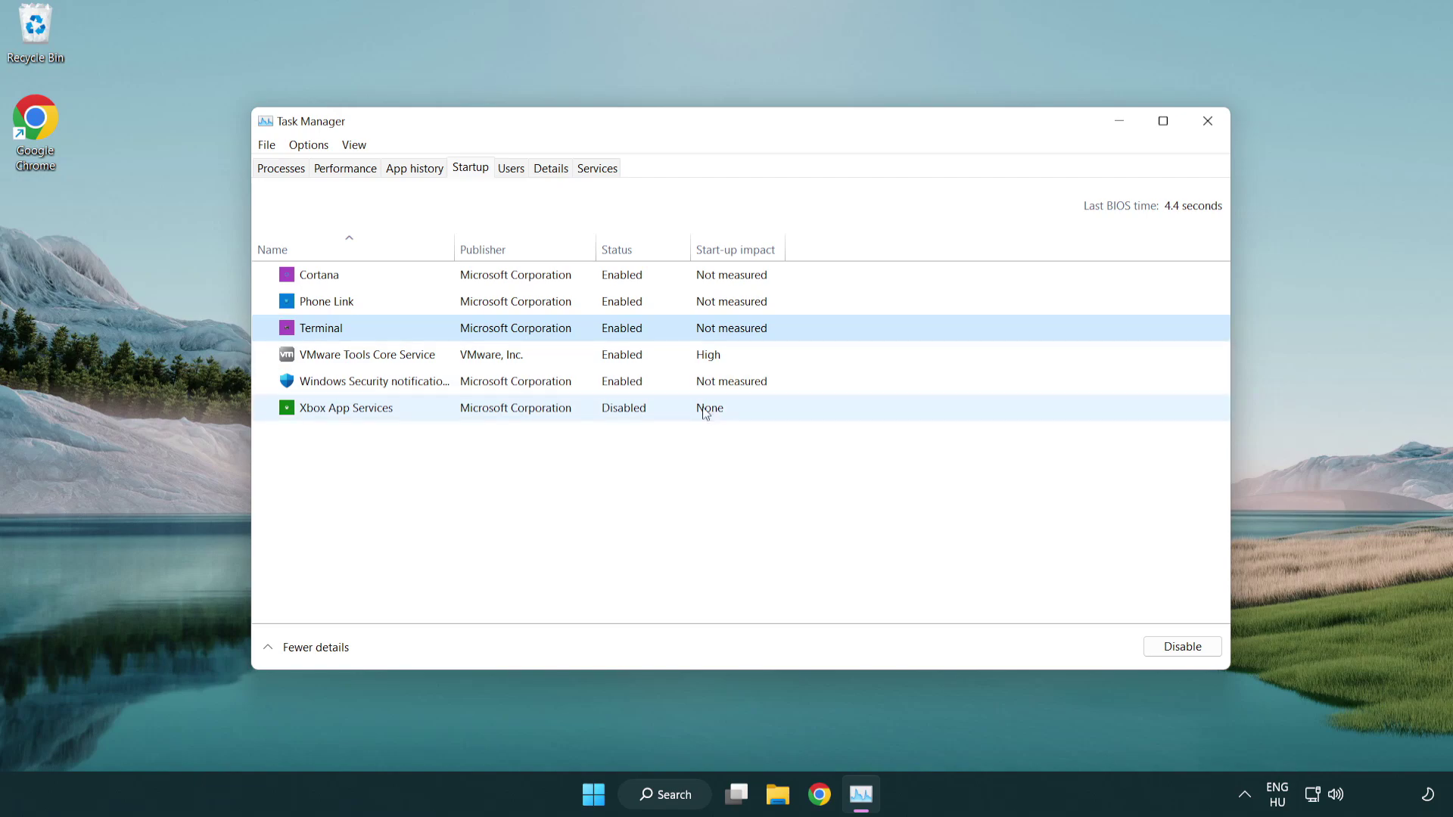
left_click(1150, 644)
left_click(606, 306)
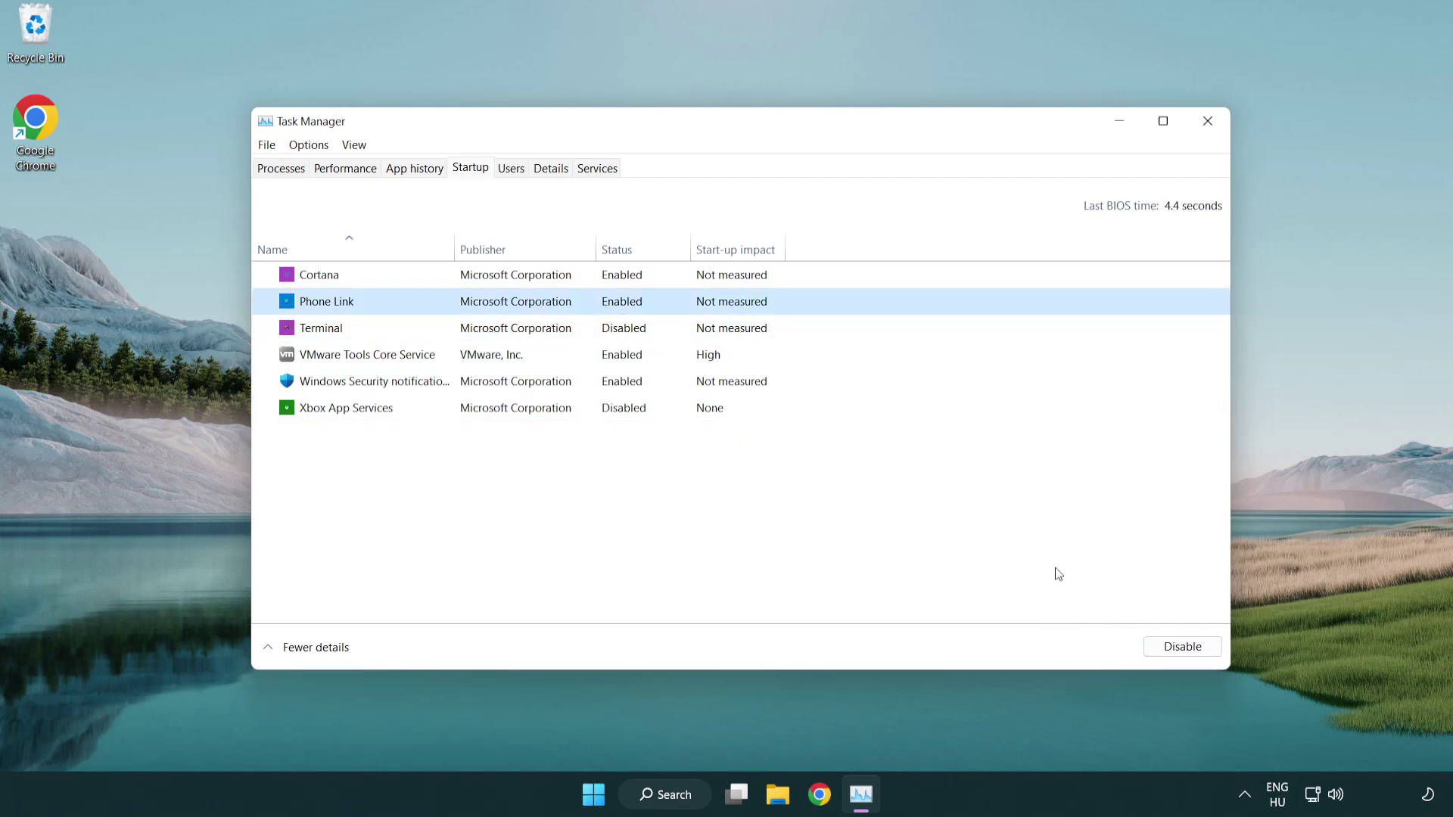
left_click(1182, 648)
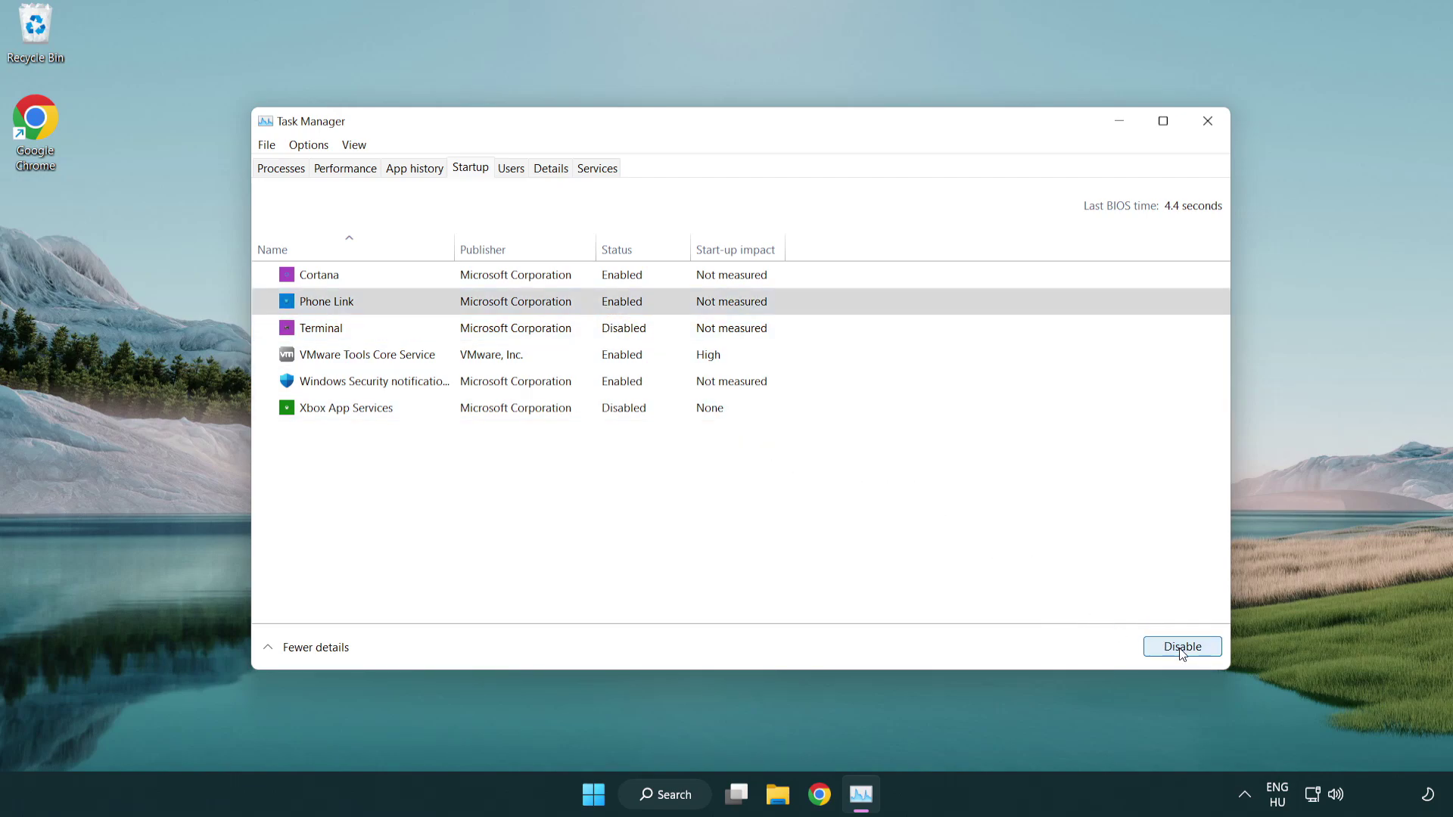
Disable Cortana and the Windows Security notification startup entry, and close Task Manager
left_click(519, 283)
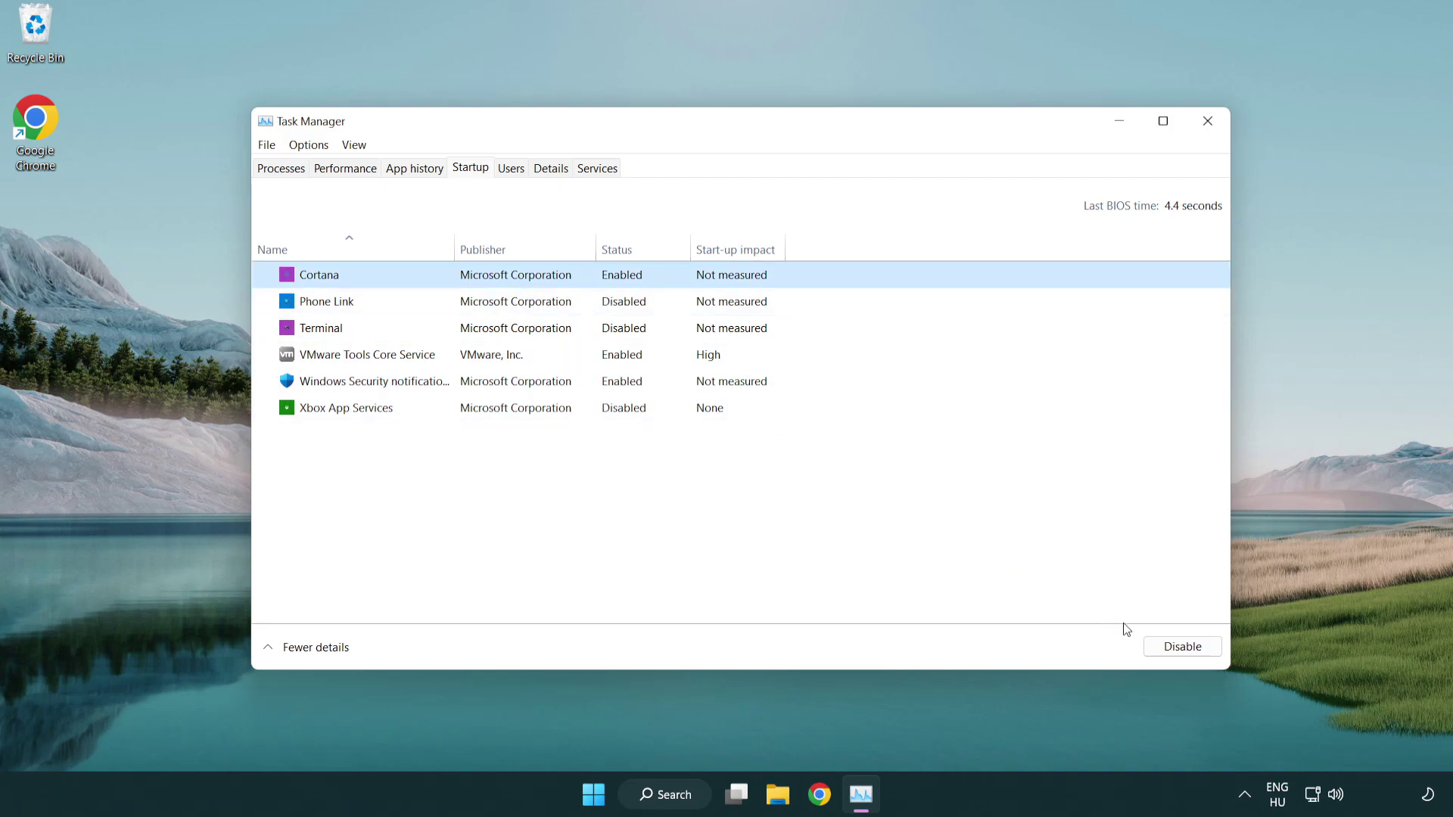
left_click(1180, 647)
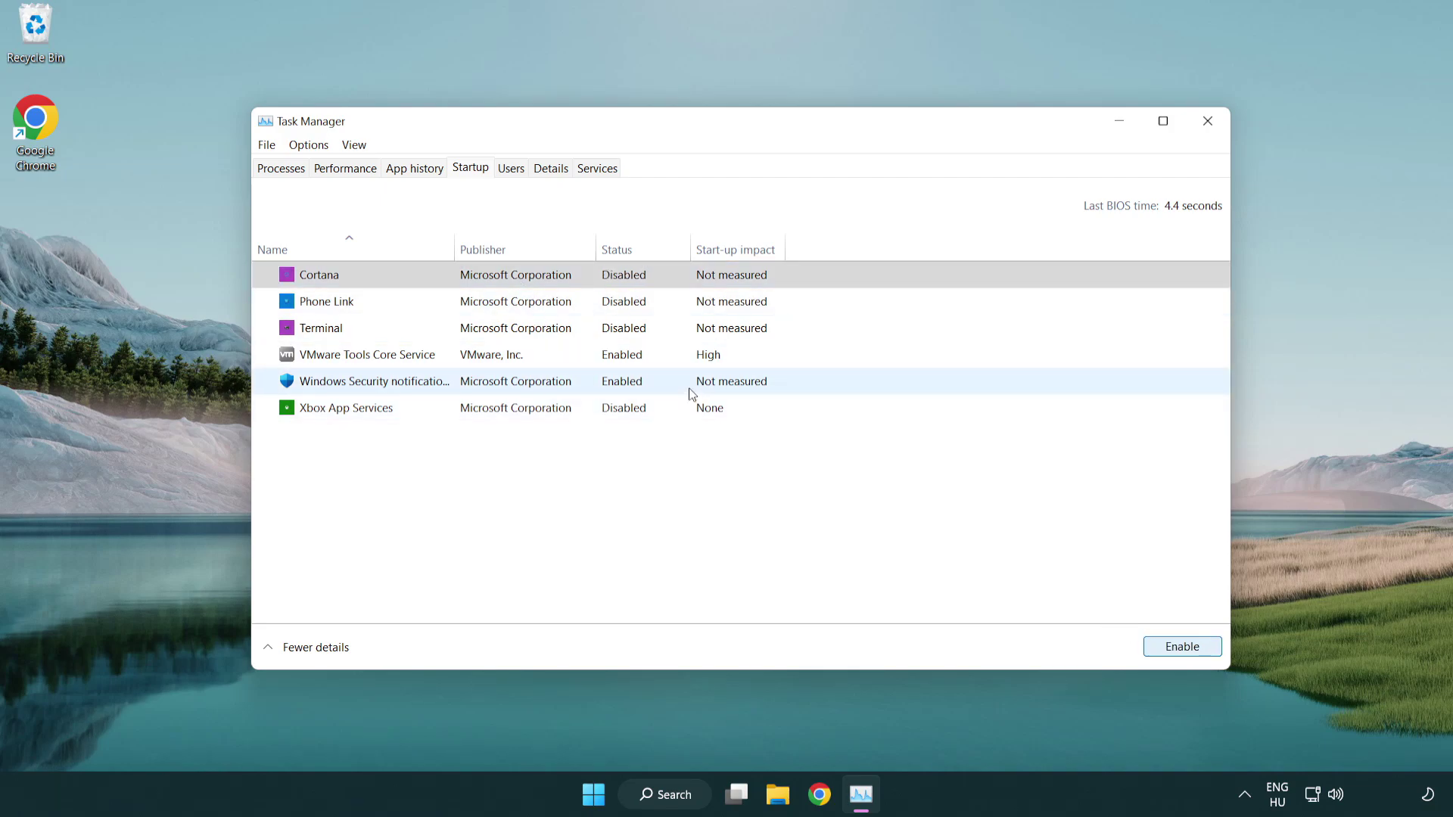
left_click(693, 394)
left_click(1163, 649)
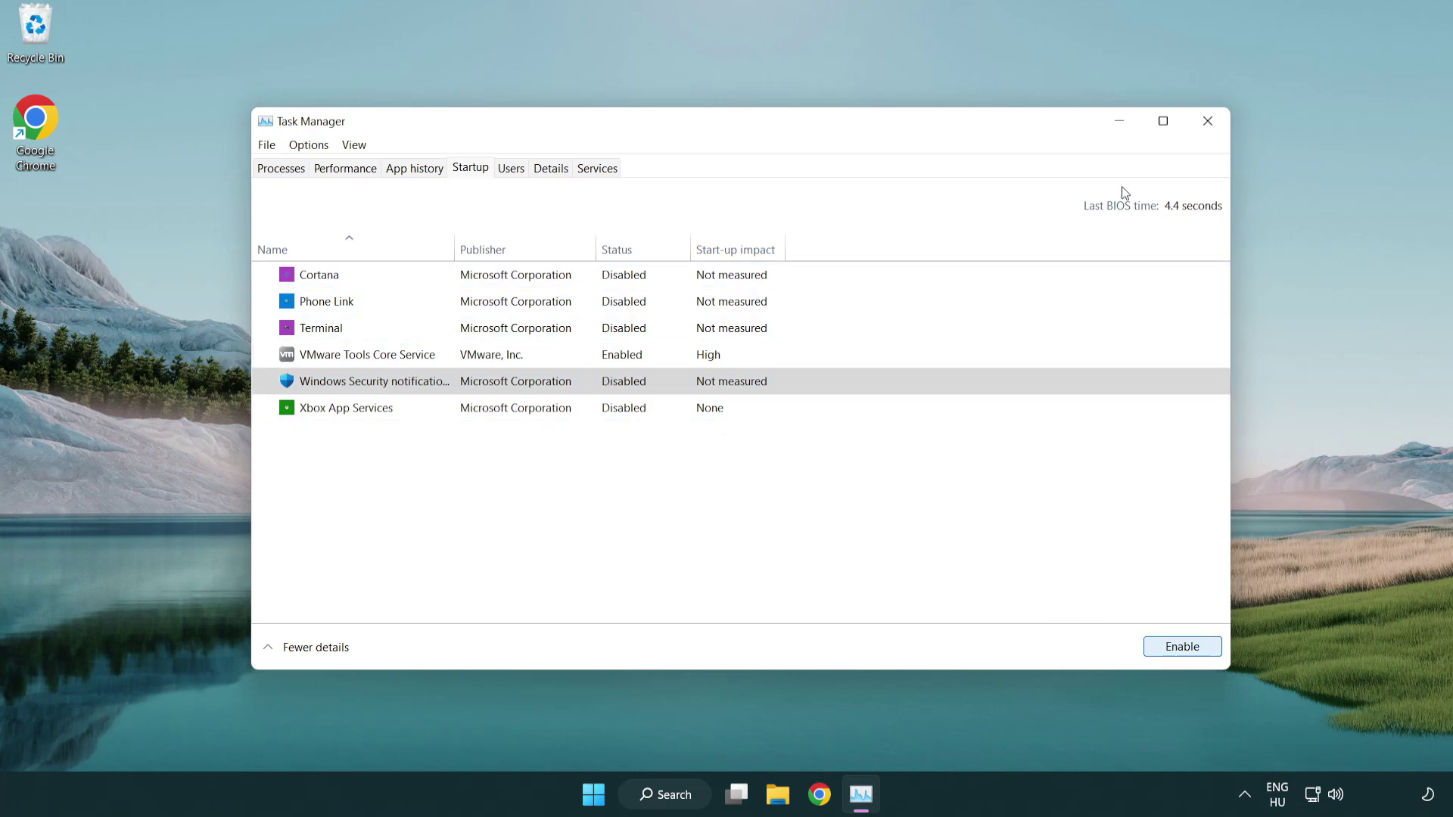
left_click(1211, 128)
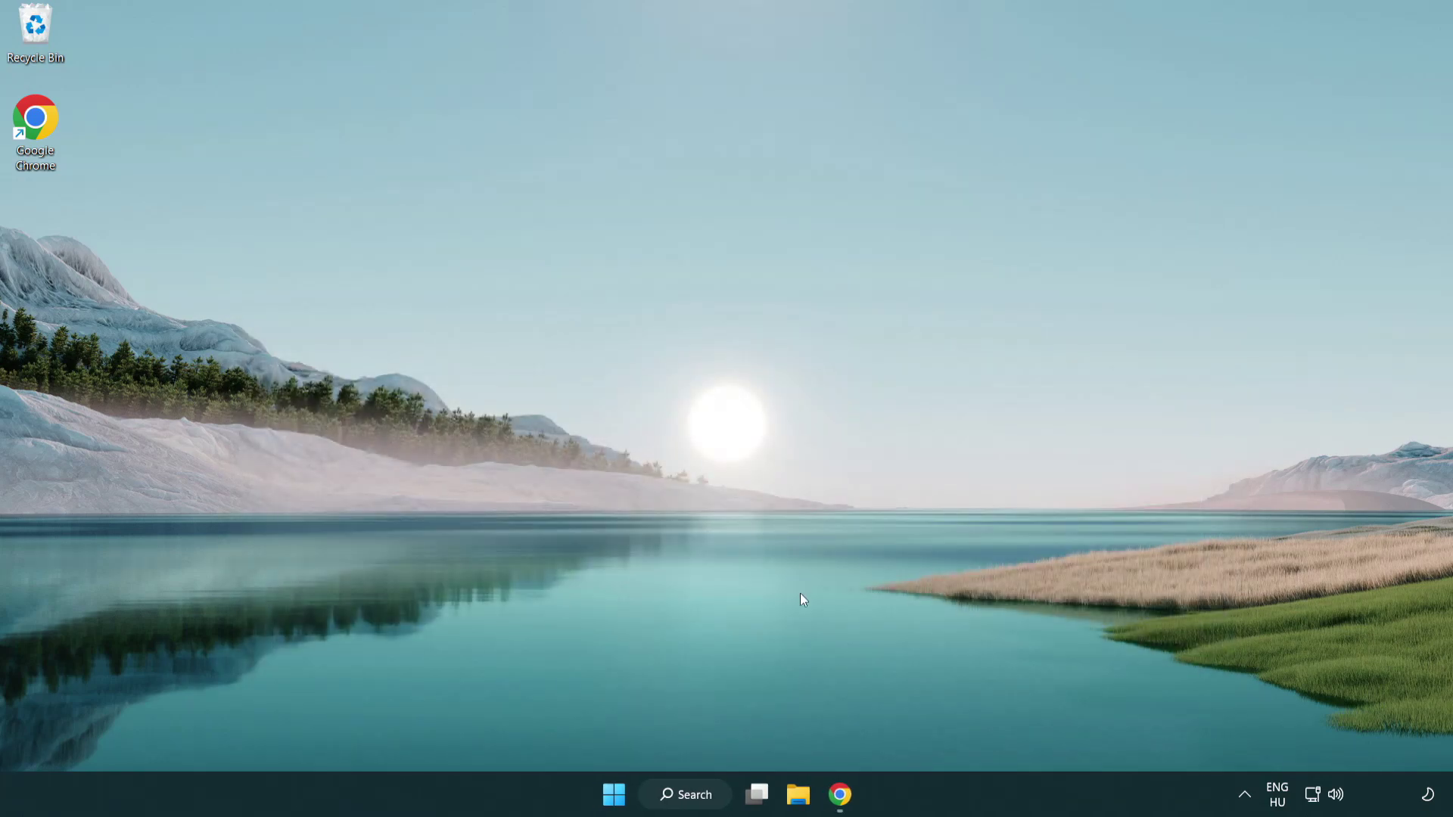
Switch to Chrome and download the English DirectX End-User Runtime Web Installer from the open Microsoft page
left_click(843, 803)
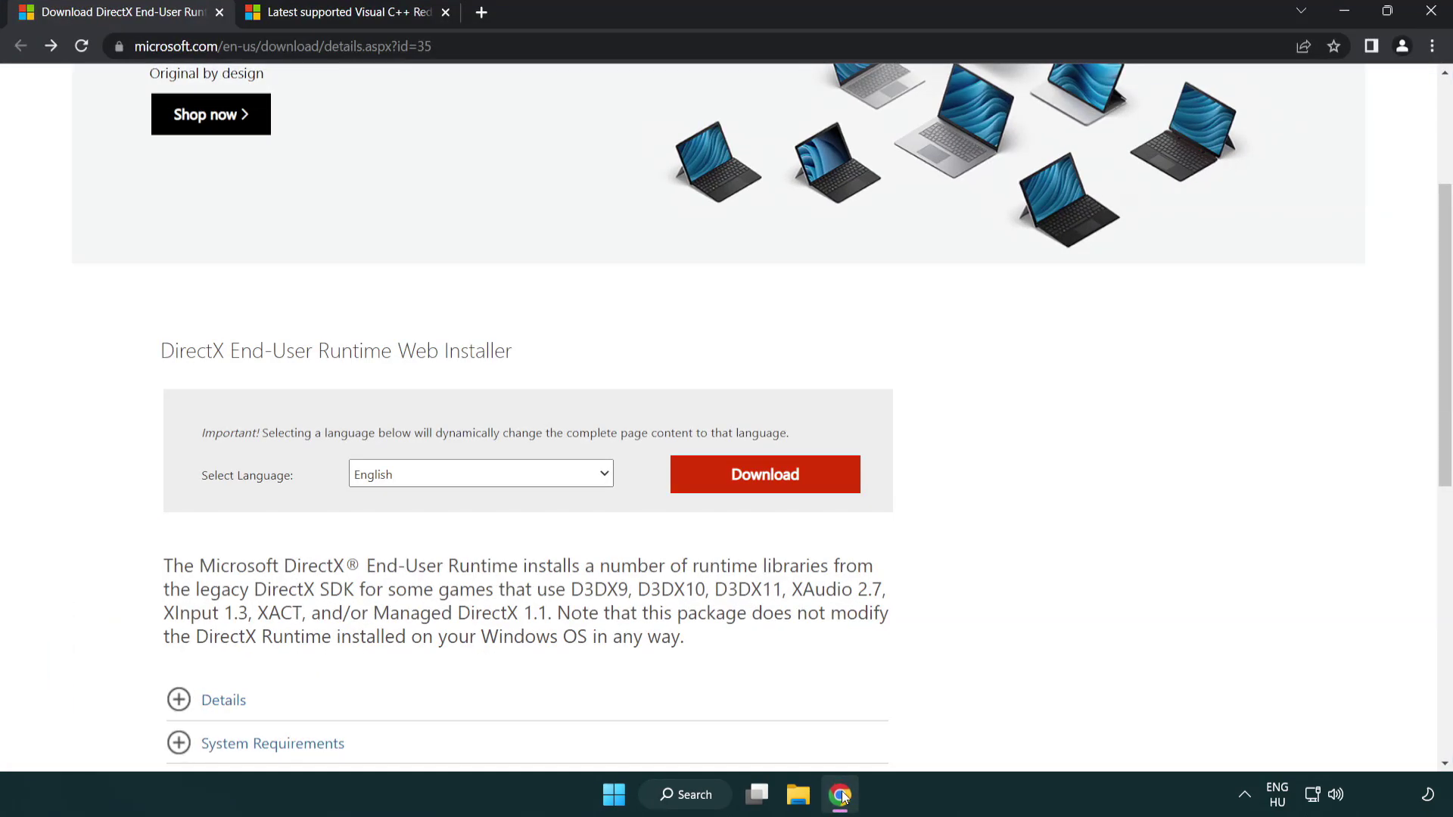
scroll(601, 640, "up", 2)
scroll(602, 640, "up", 1)
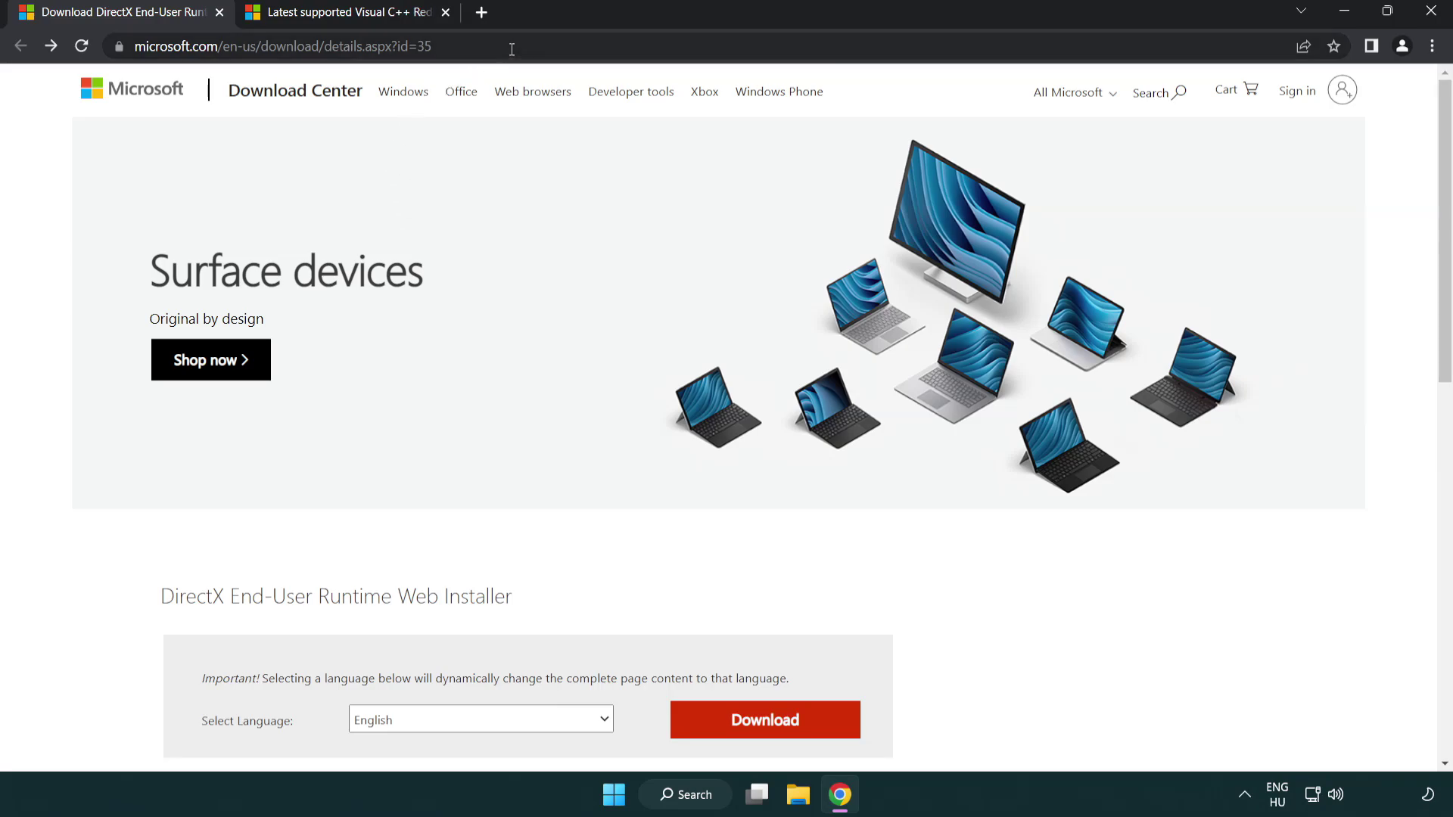
left_click(634, 49)
left_click(634, 49)
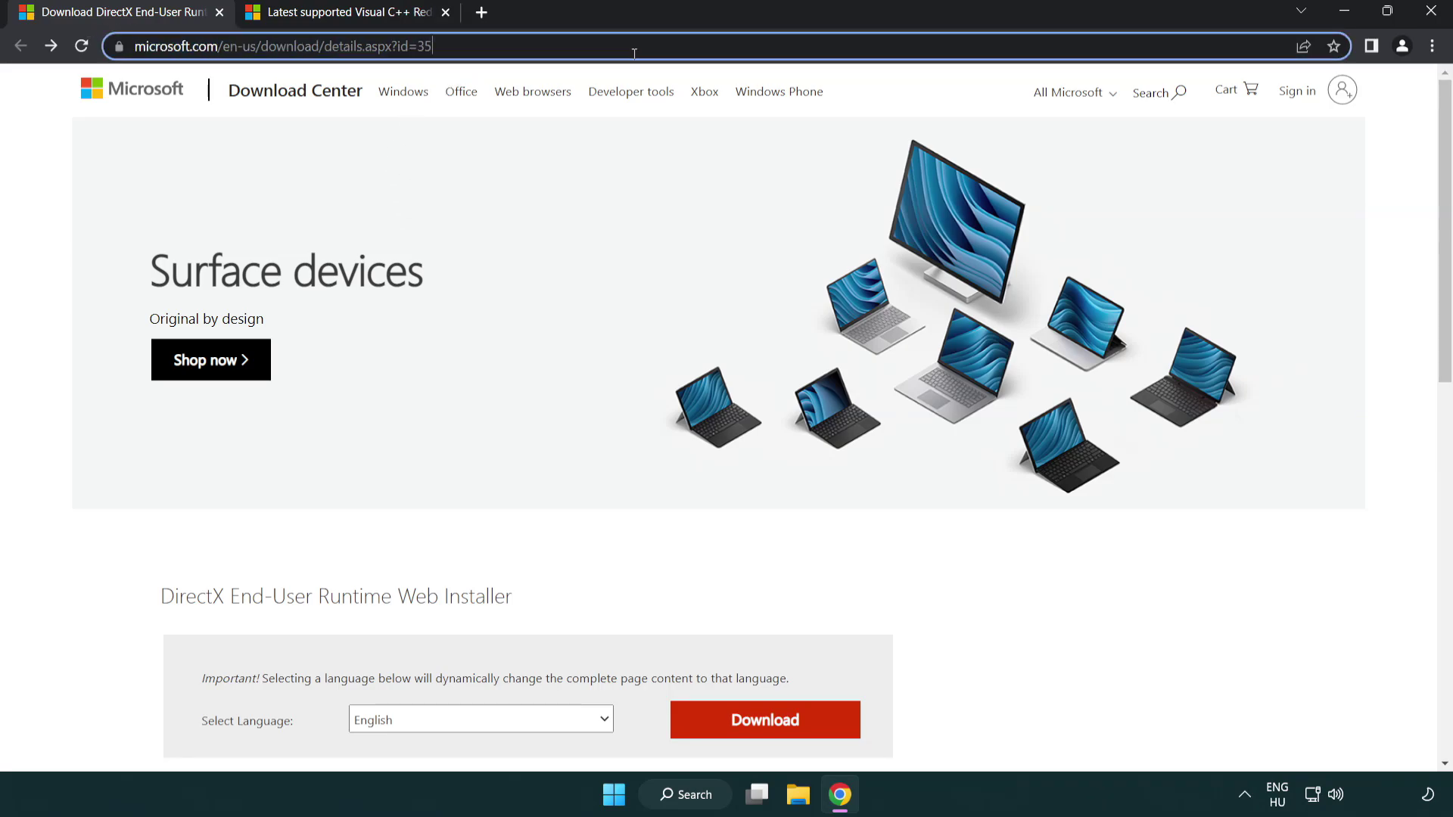
left_click(1392, 331)
scroll(1443, 329, "down", 3)
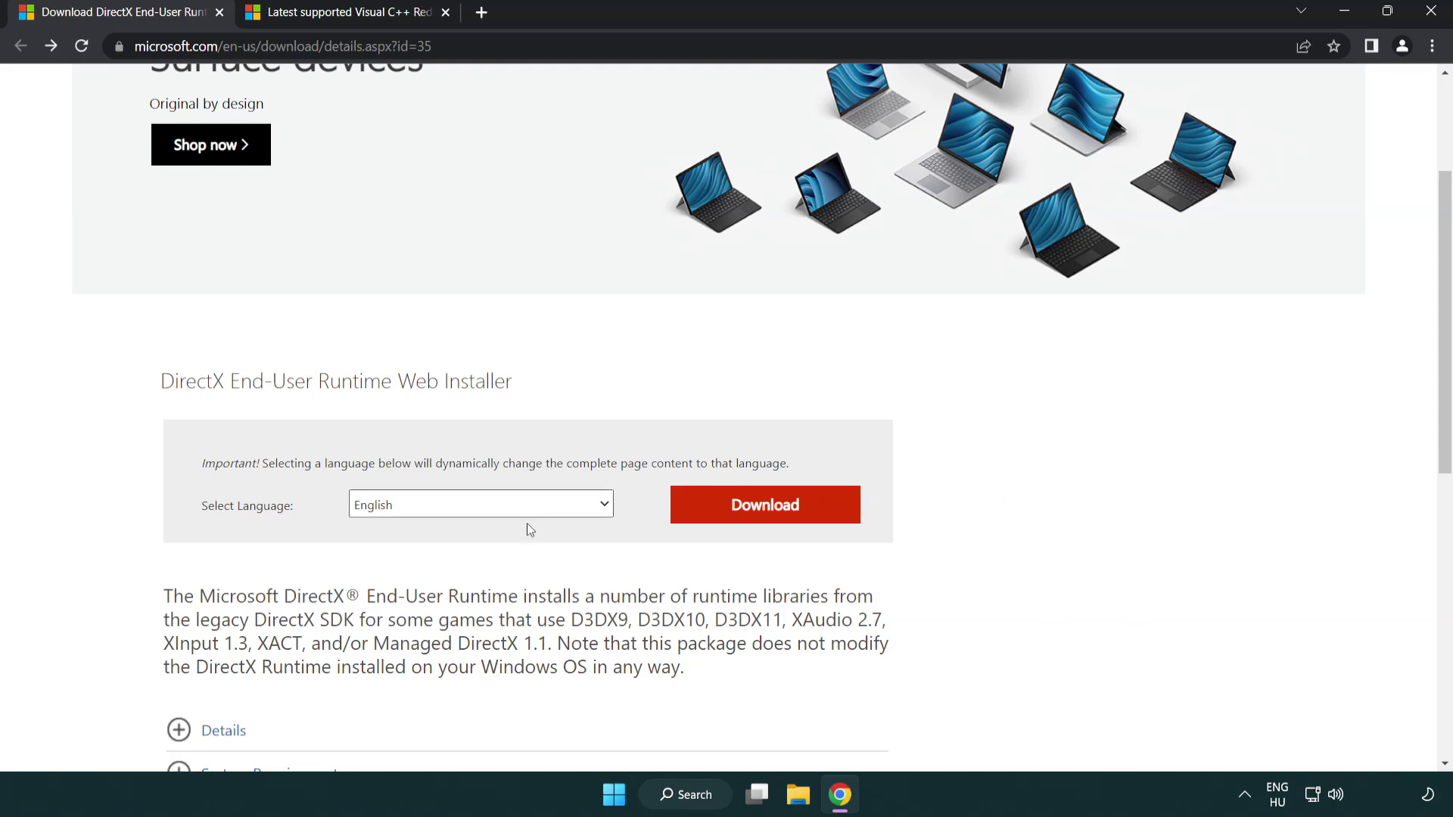
left_click(770, 521)
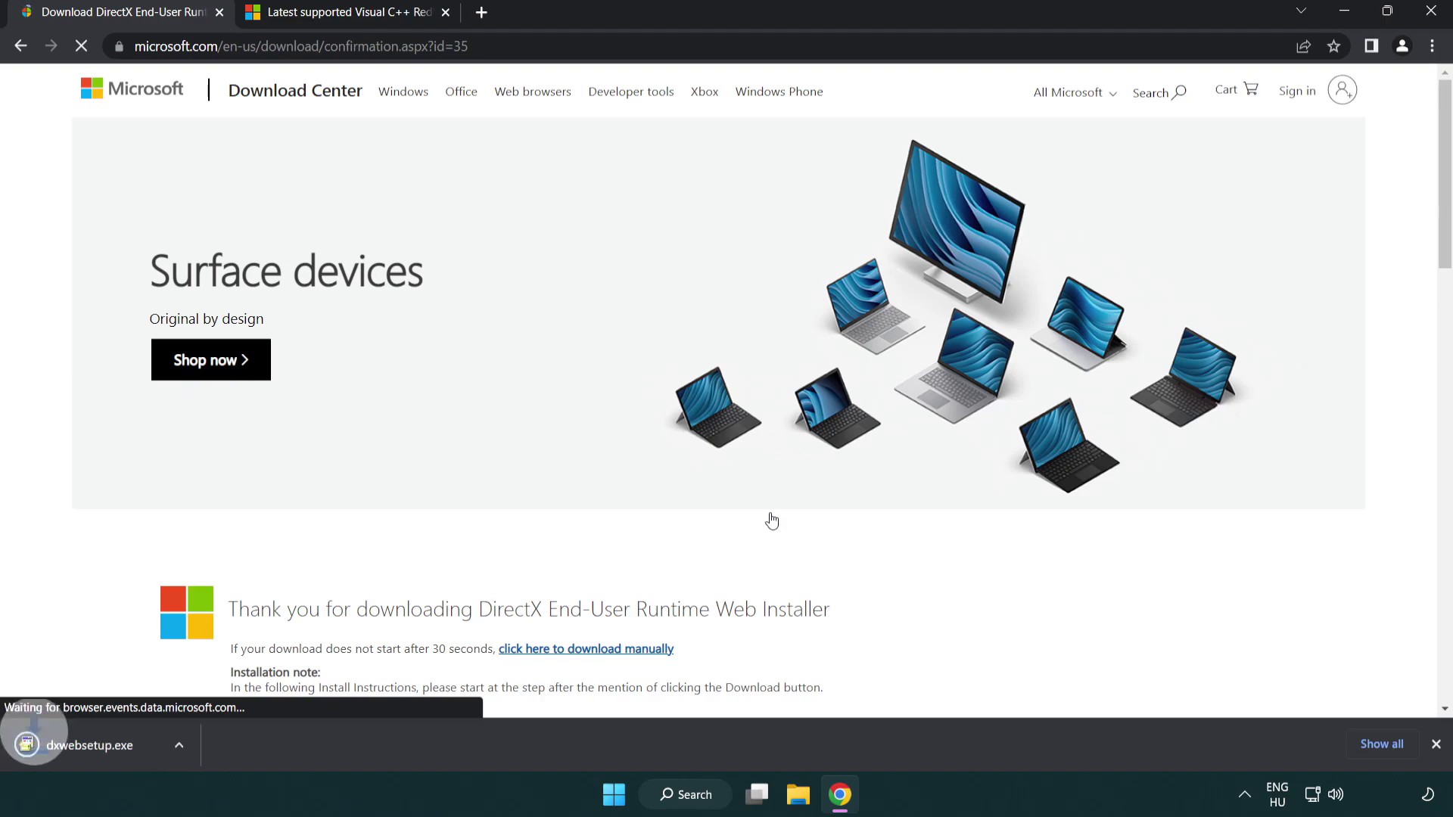
Run dxwebsetup.exe, accept the license agreement, decline the Bing Bar and finish the DirectX setup
left_click(95, 749)
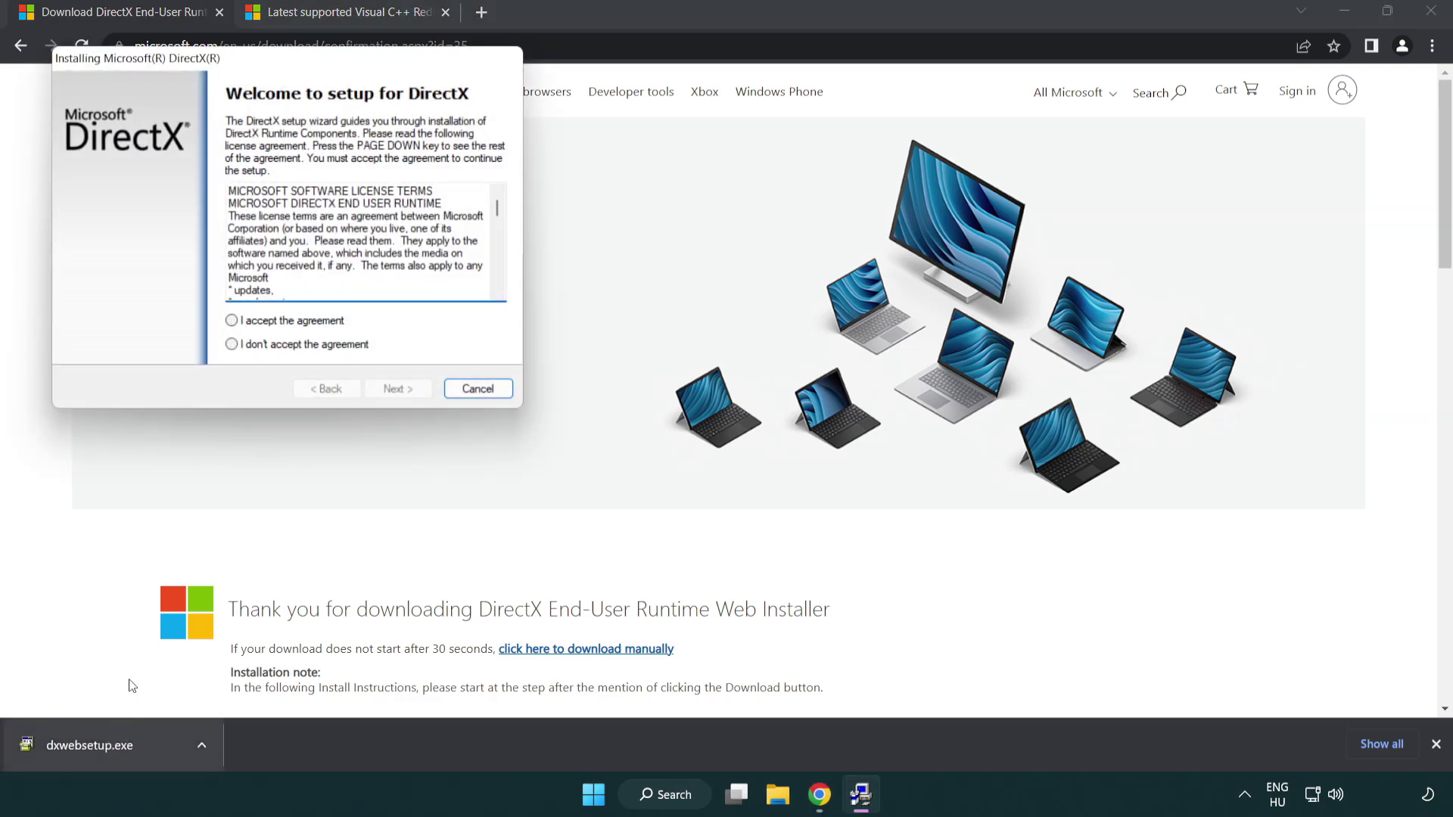
left_click_drag(221, 68, 640, 227)
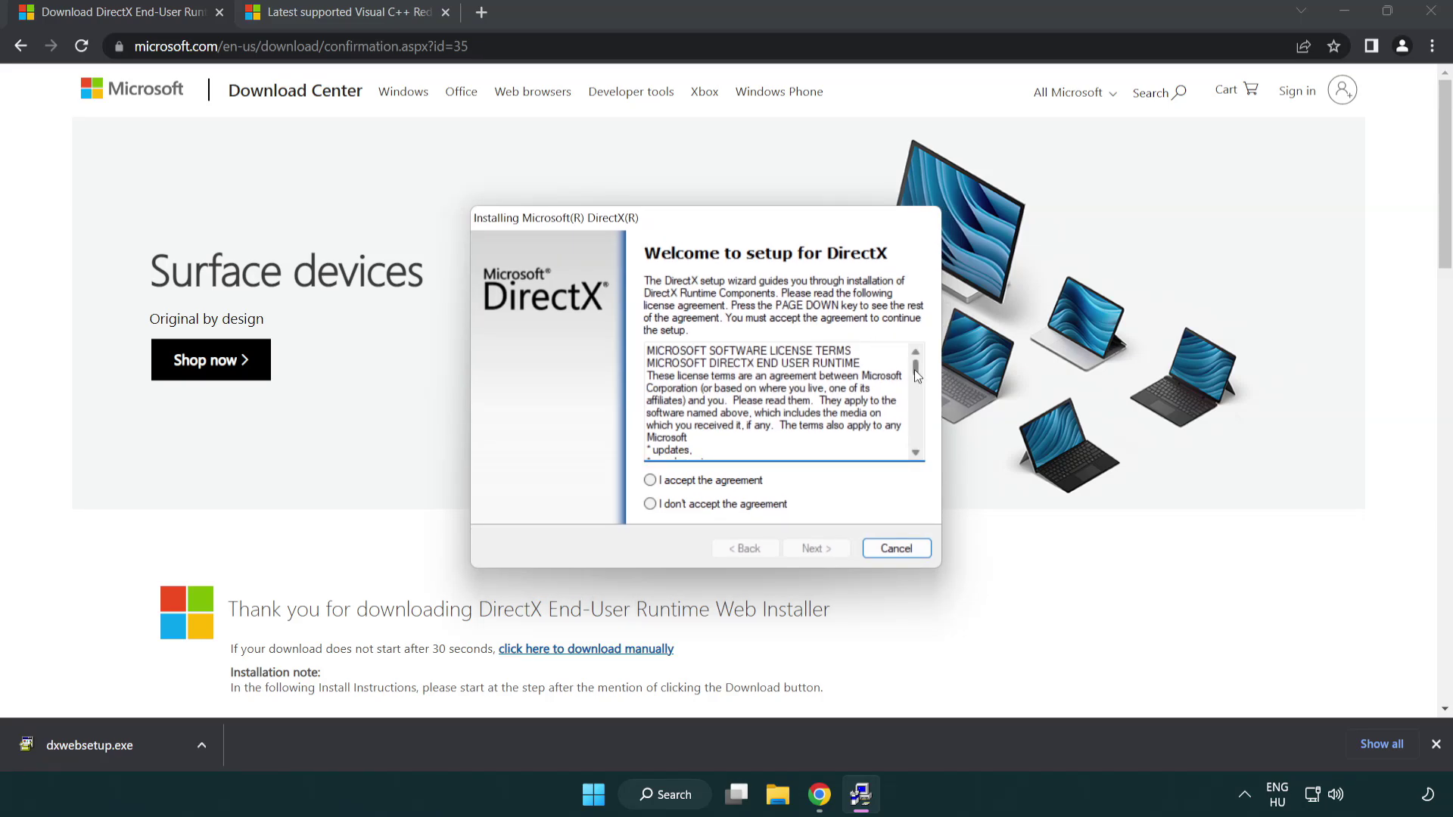
left_click_drag(916, 376, 914, 439)
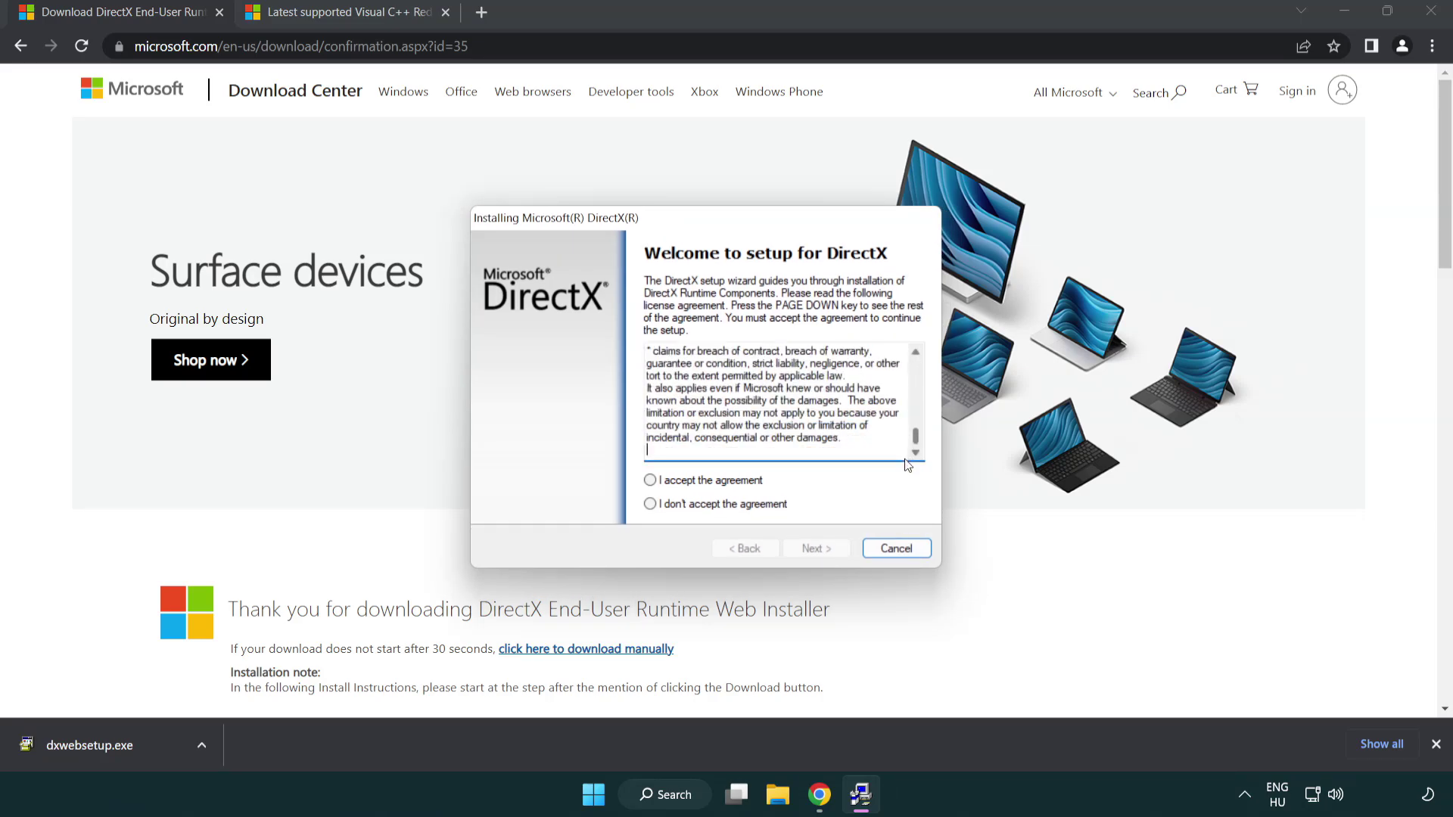
left_click(650, 480)
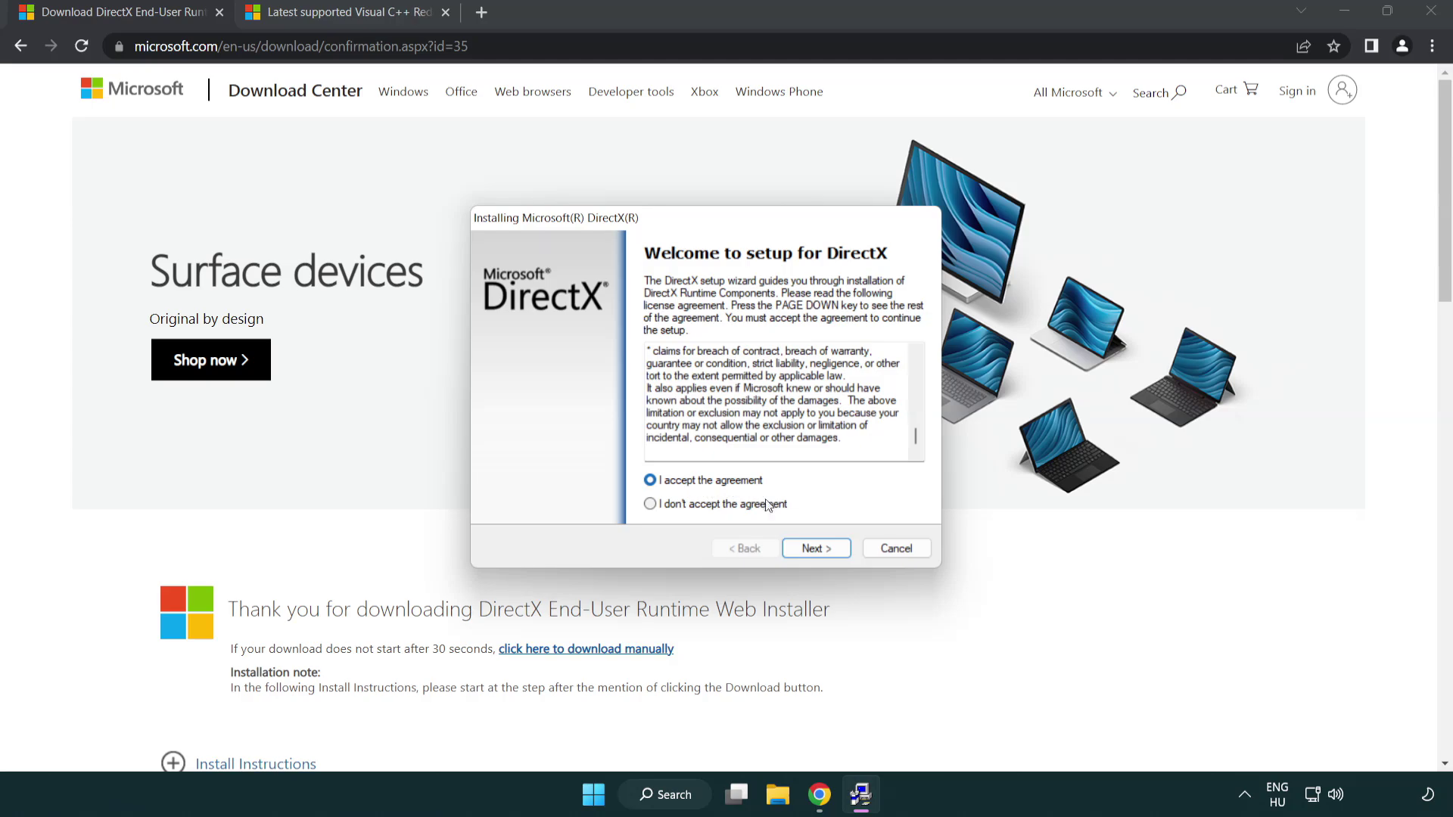
left_click(818, 550)
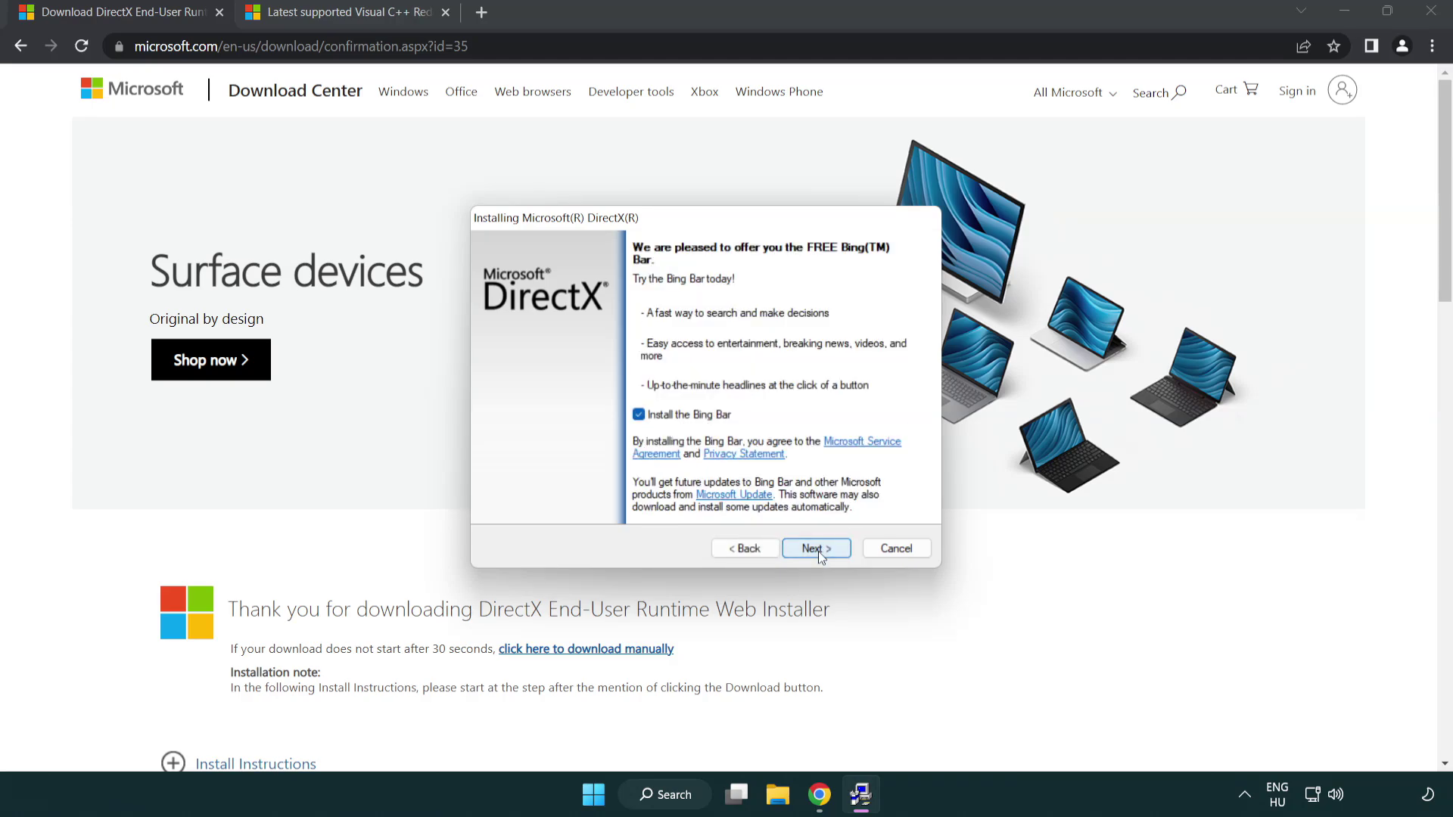
left_click(640, 416)
left_click(823, 552)
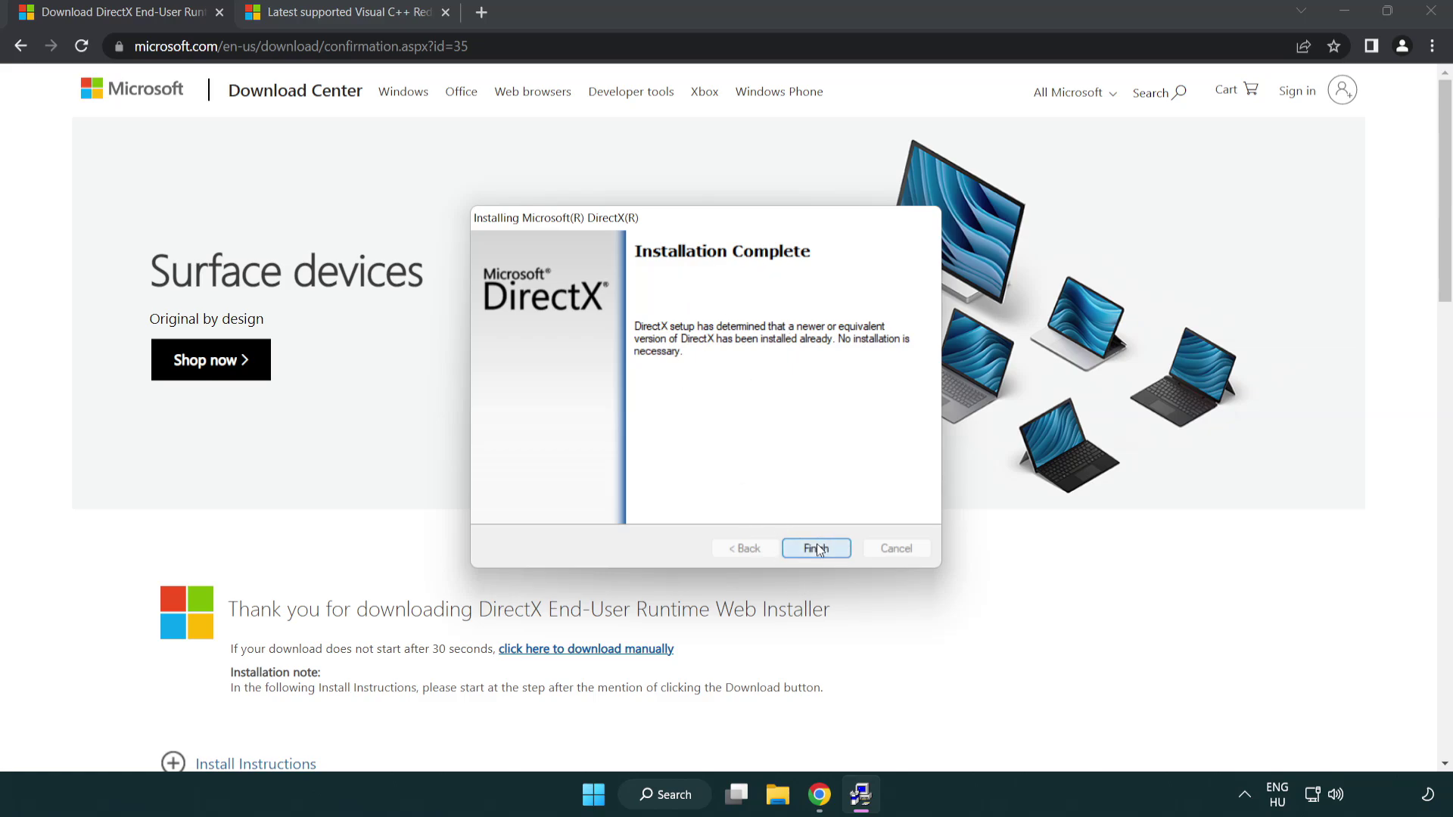
left_click(817, 547)
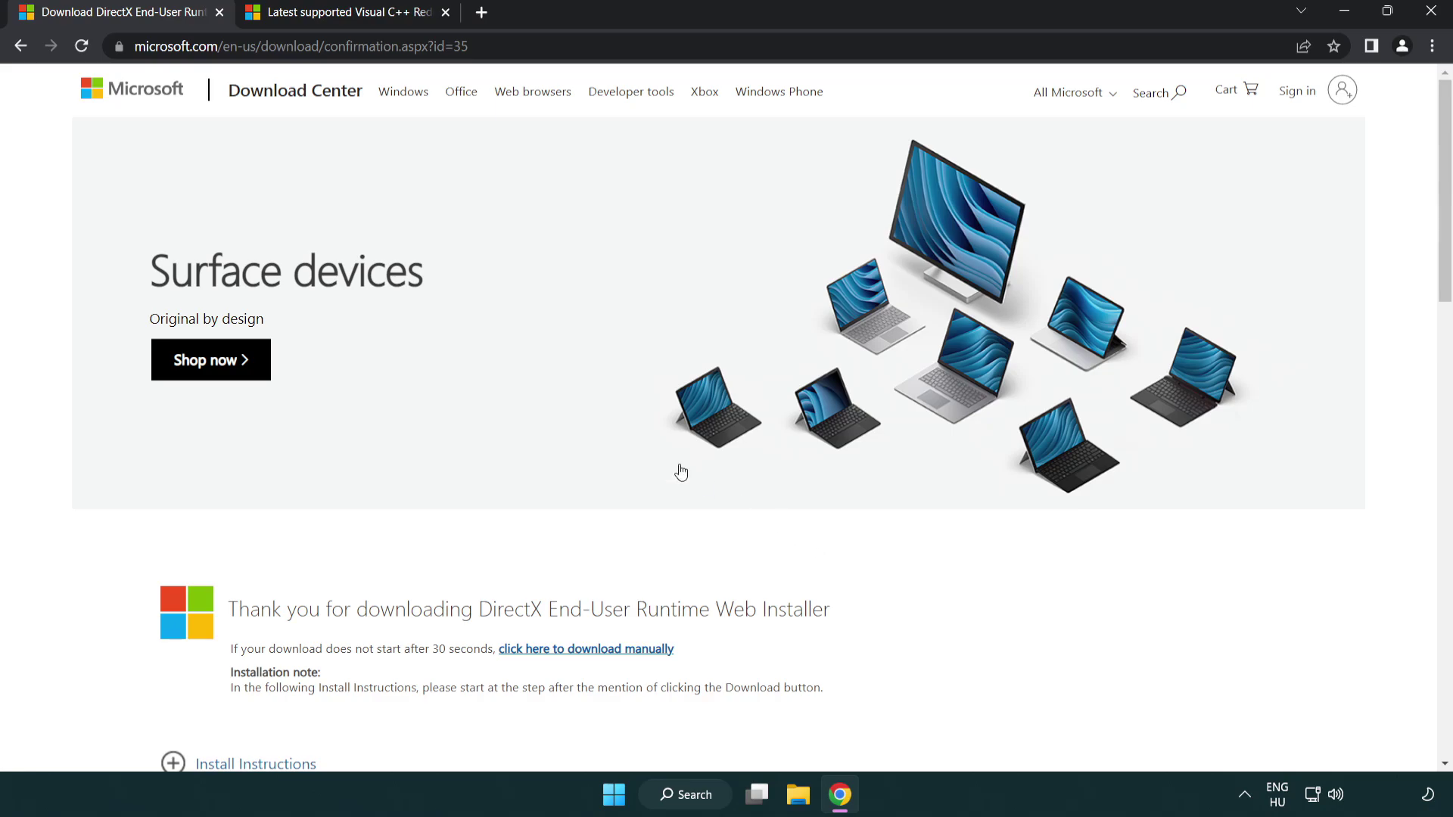
Close the DirectX page and download the ARM64, X86 and X64 Visual C++ 2015–2022 redistributables from the Microsoft Learn page
left_click(219, 13)
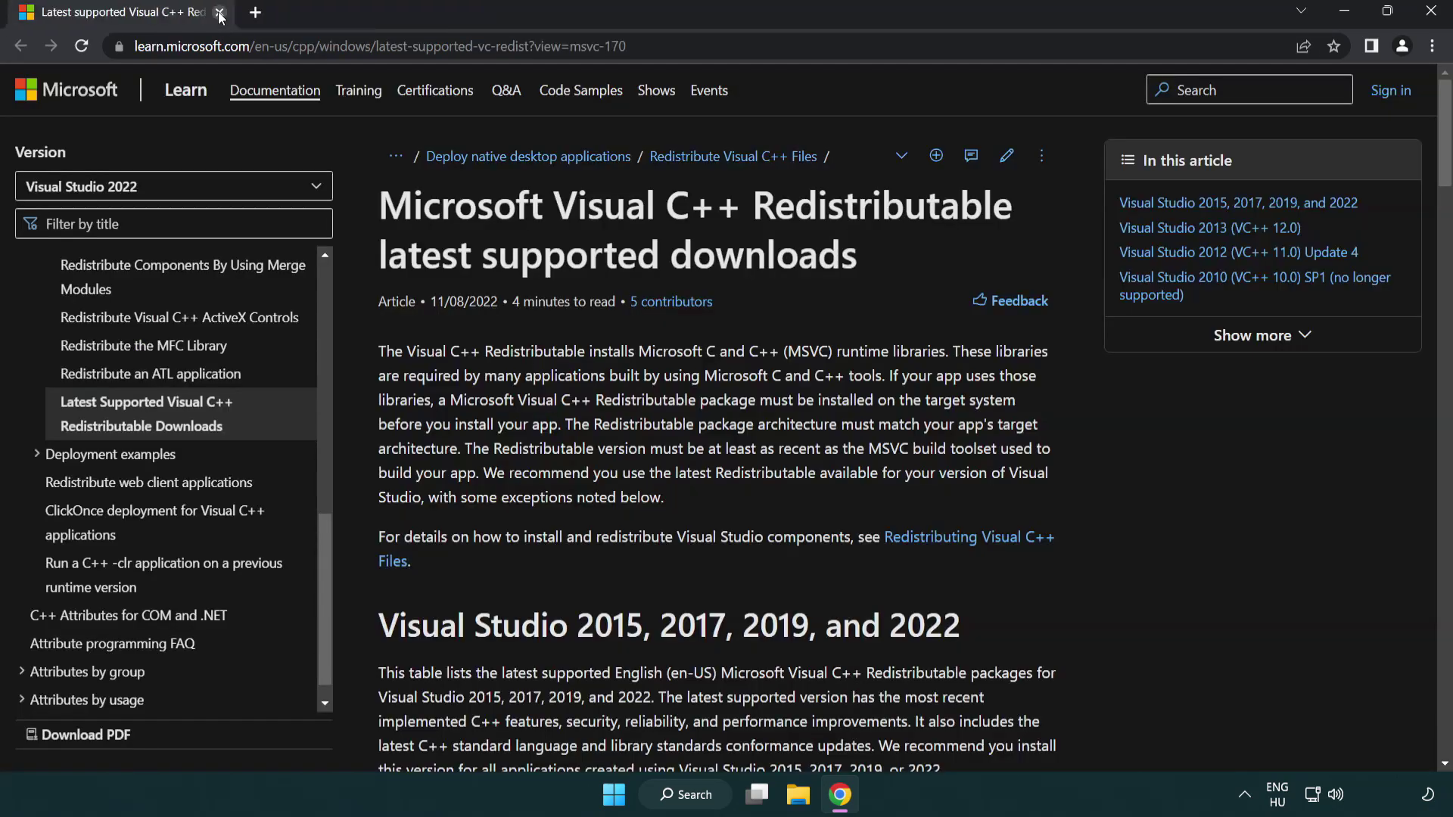
left_click(254, 47)
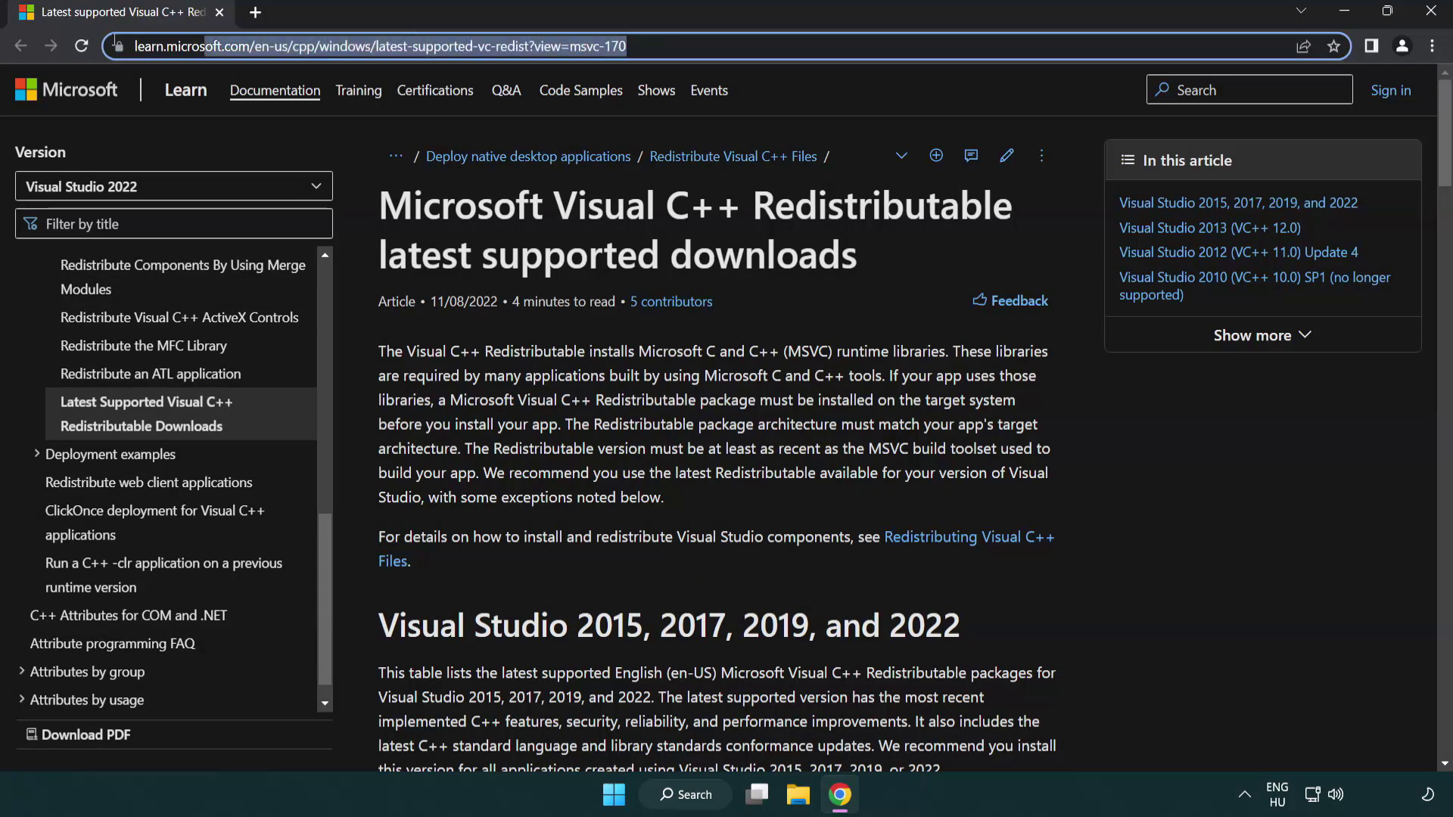
left_click(757, 46)
left_click(746, 241)
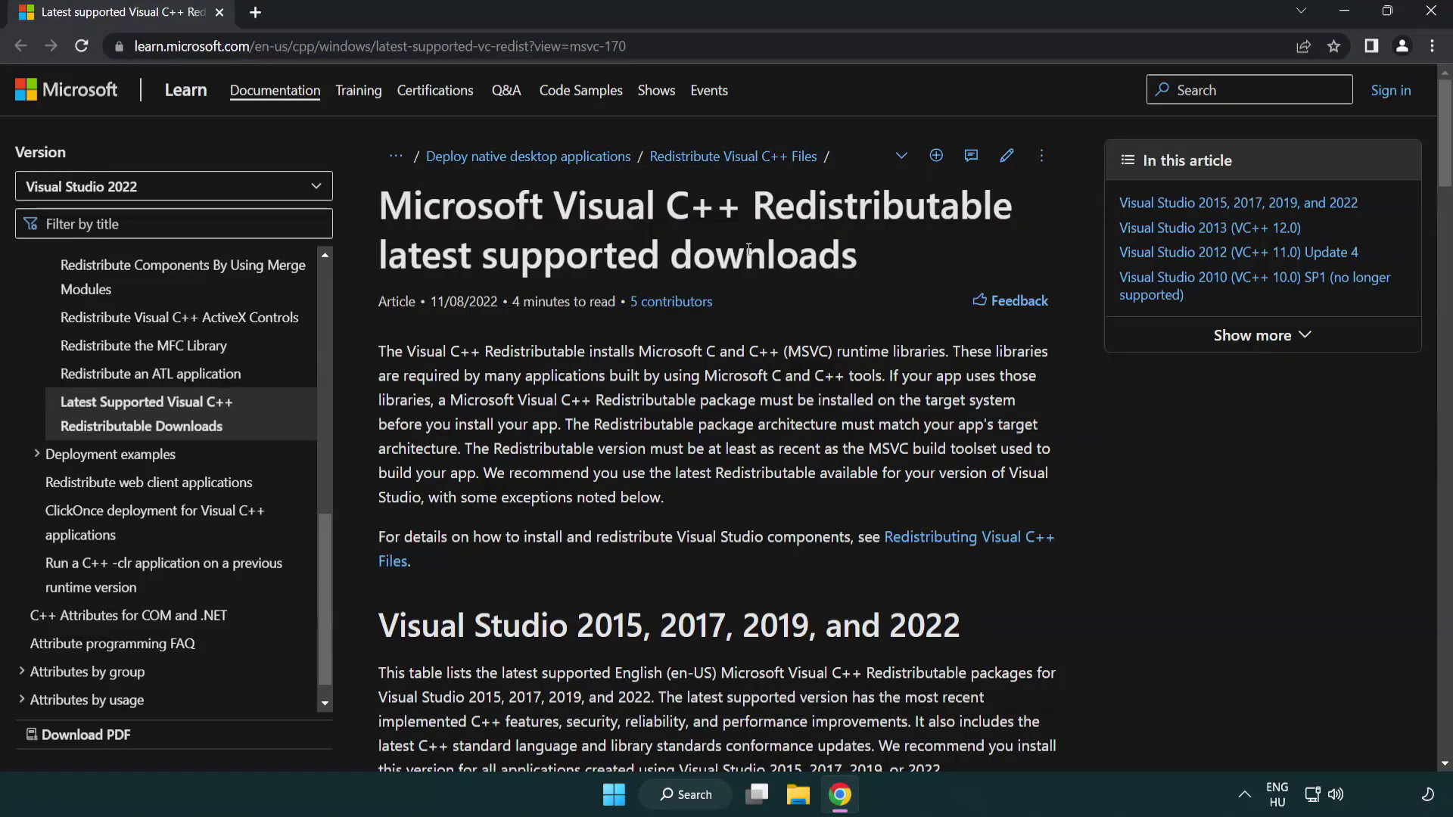
scroll(747, 249, "down", 5)
scroll(747, 248, "down", 1)
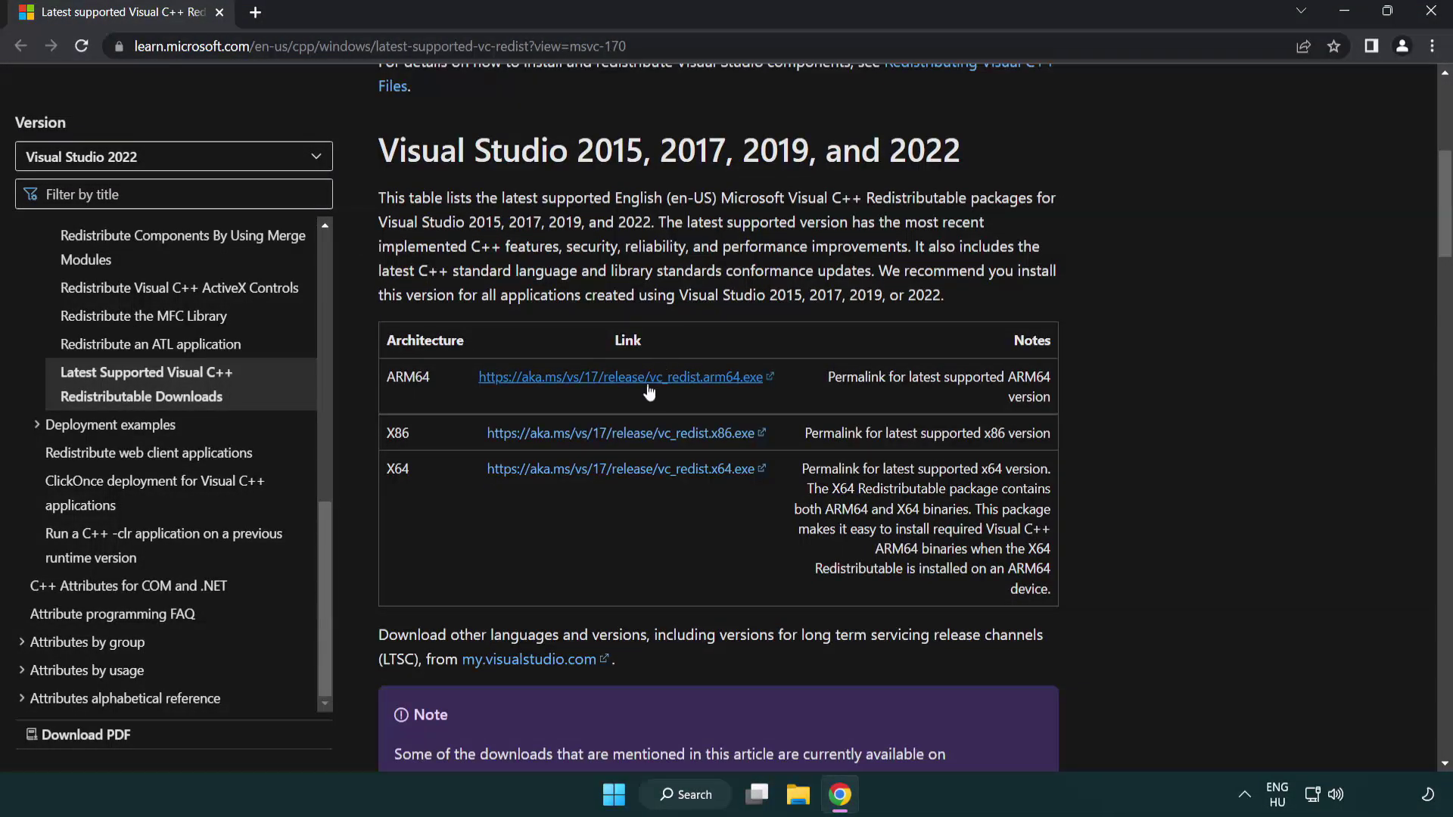
left_click(596, 378)
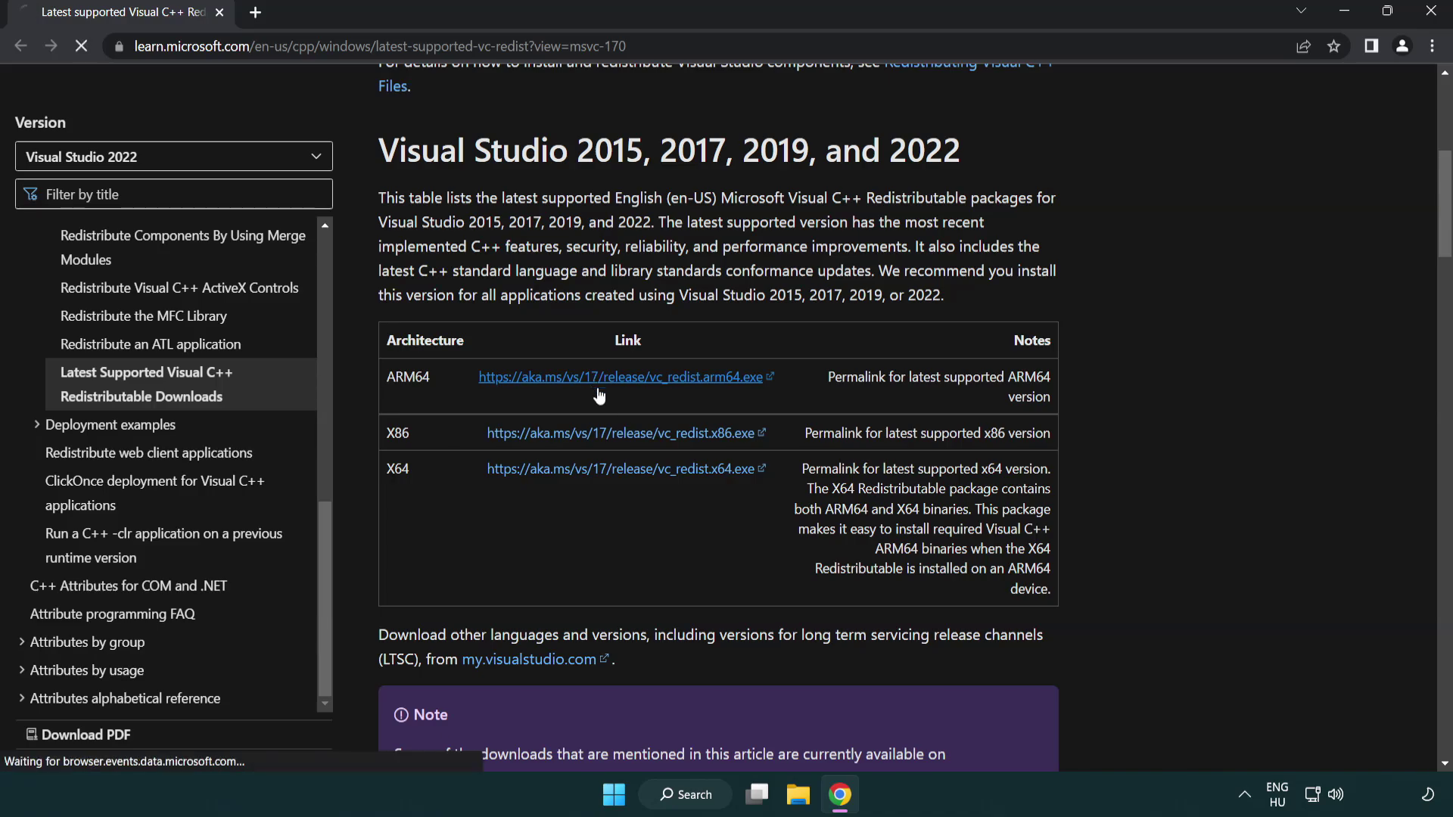
left_click(603, 441)
left_click(606, 471)
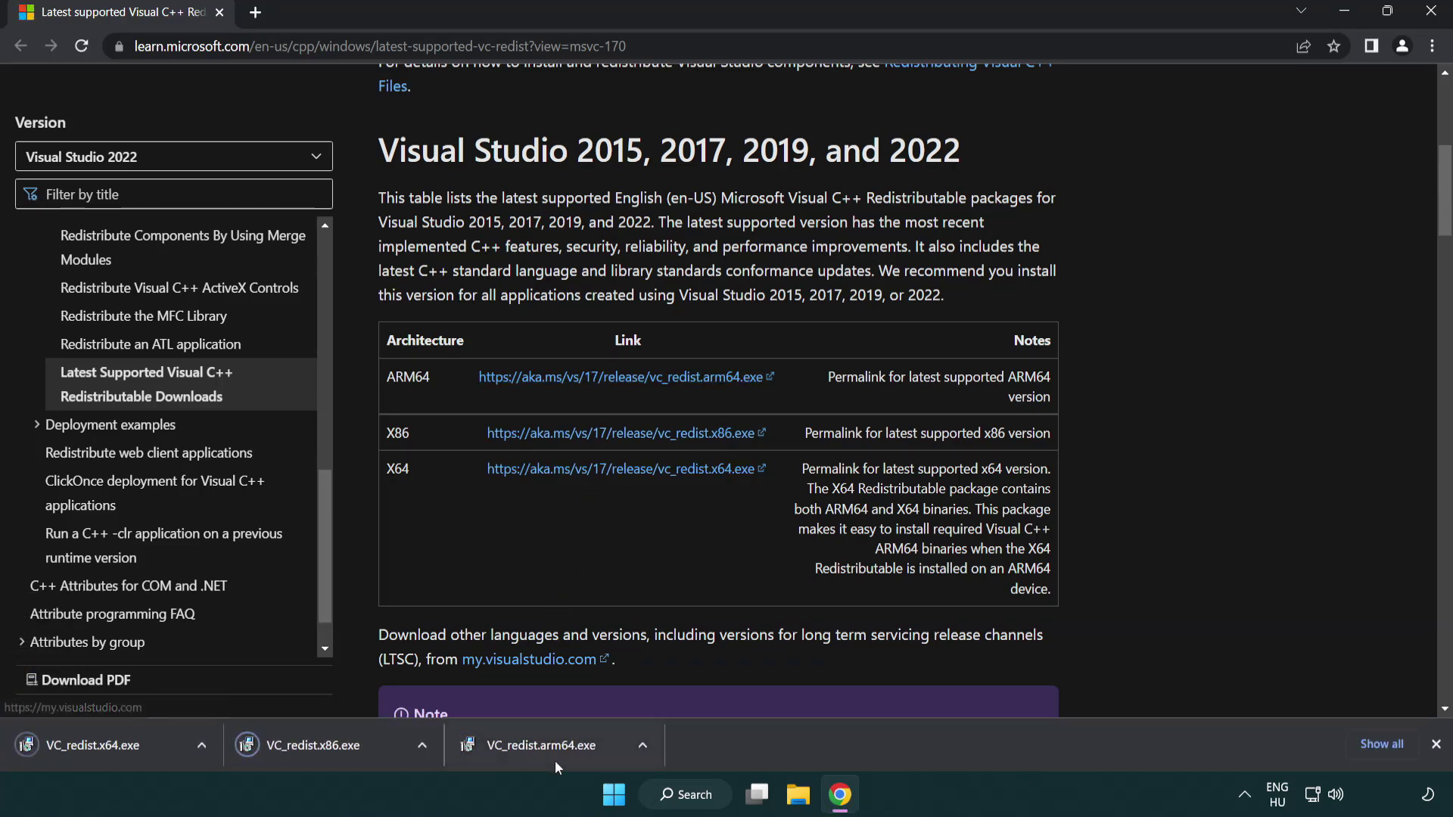
Try to install VC_redist.arm64.exe, agreeing to the license terms, and close its setup window
left_click(555, 756)
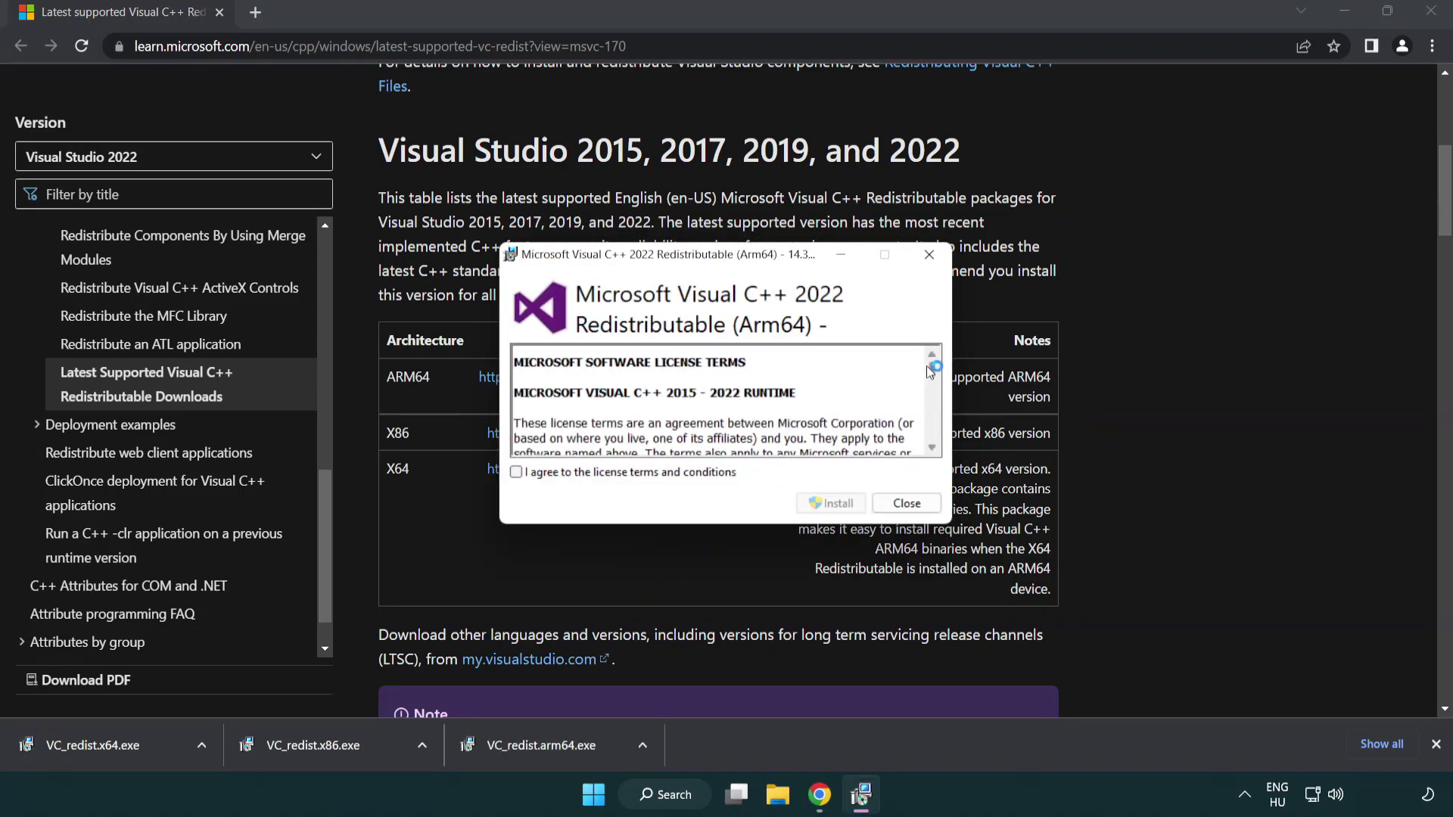
left_click_drag(926, 365, 942, 448)
left_click(524, 473)
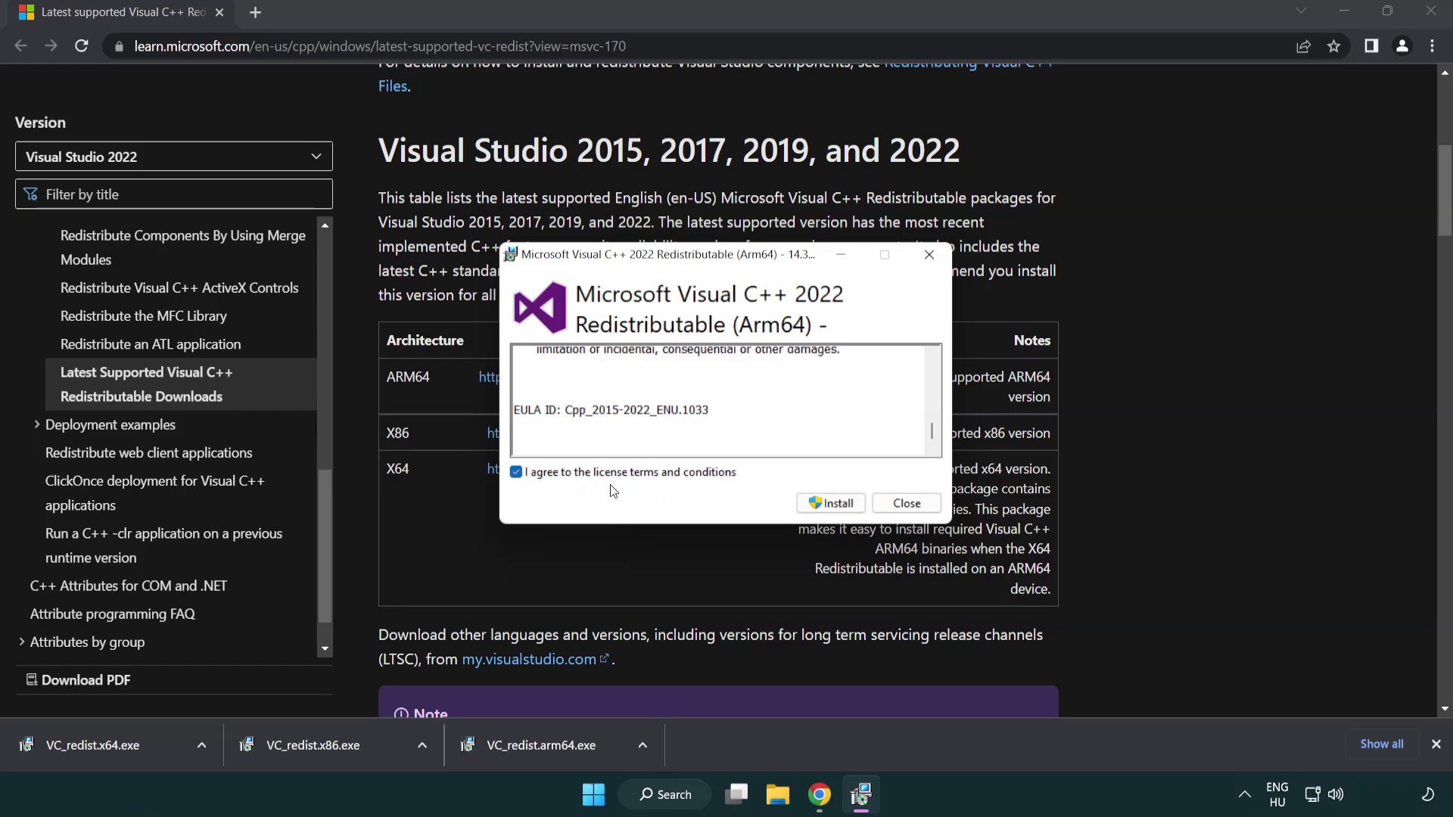
left_click(809, 502)
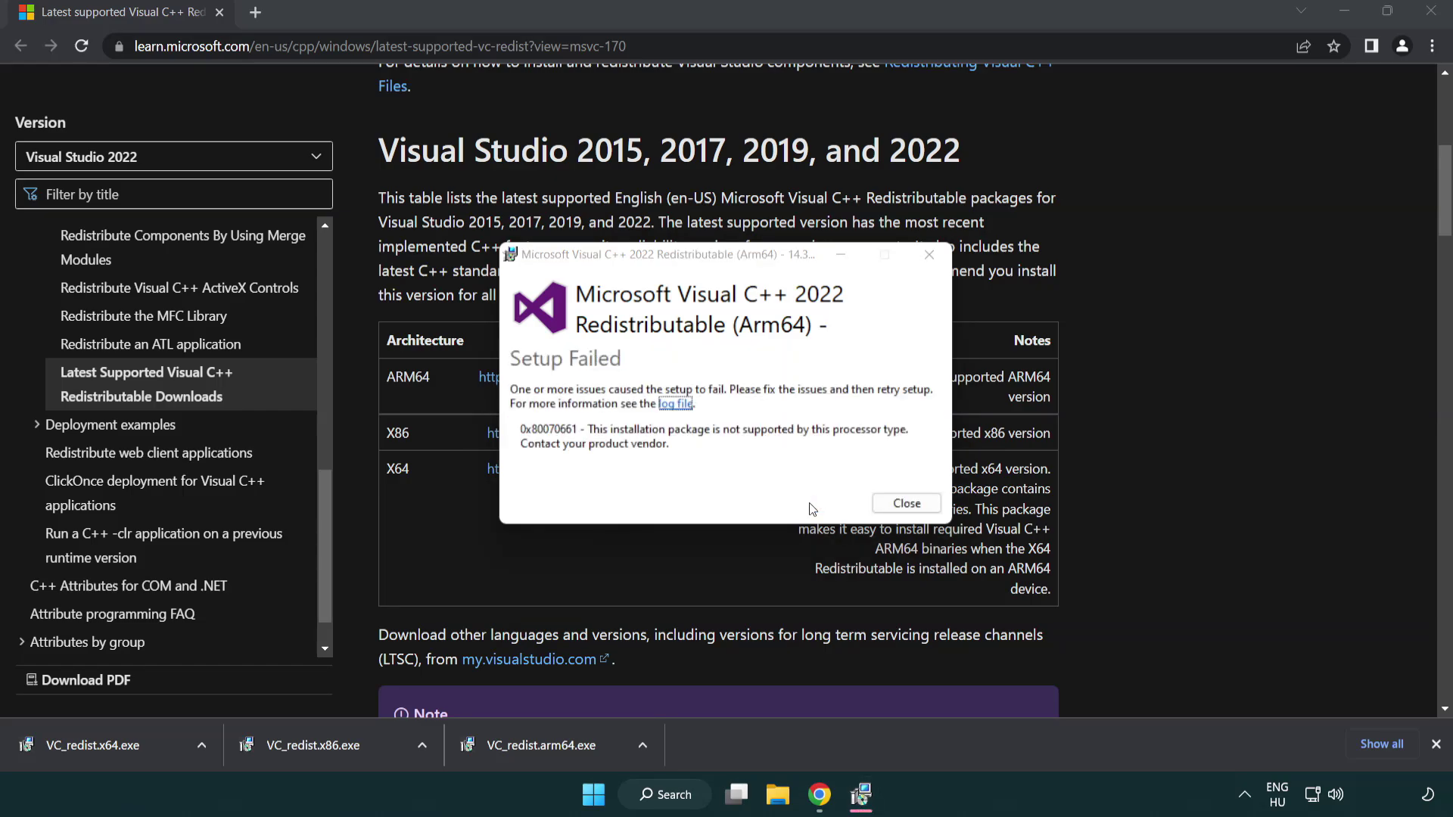
left_click(907, 504)
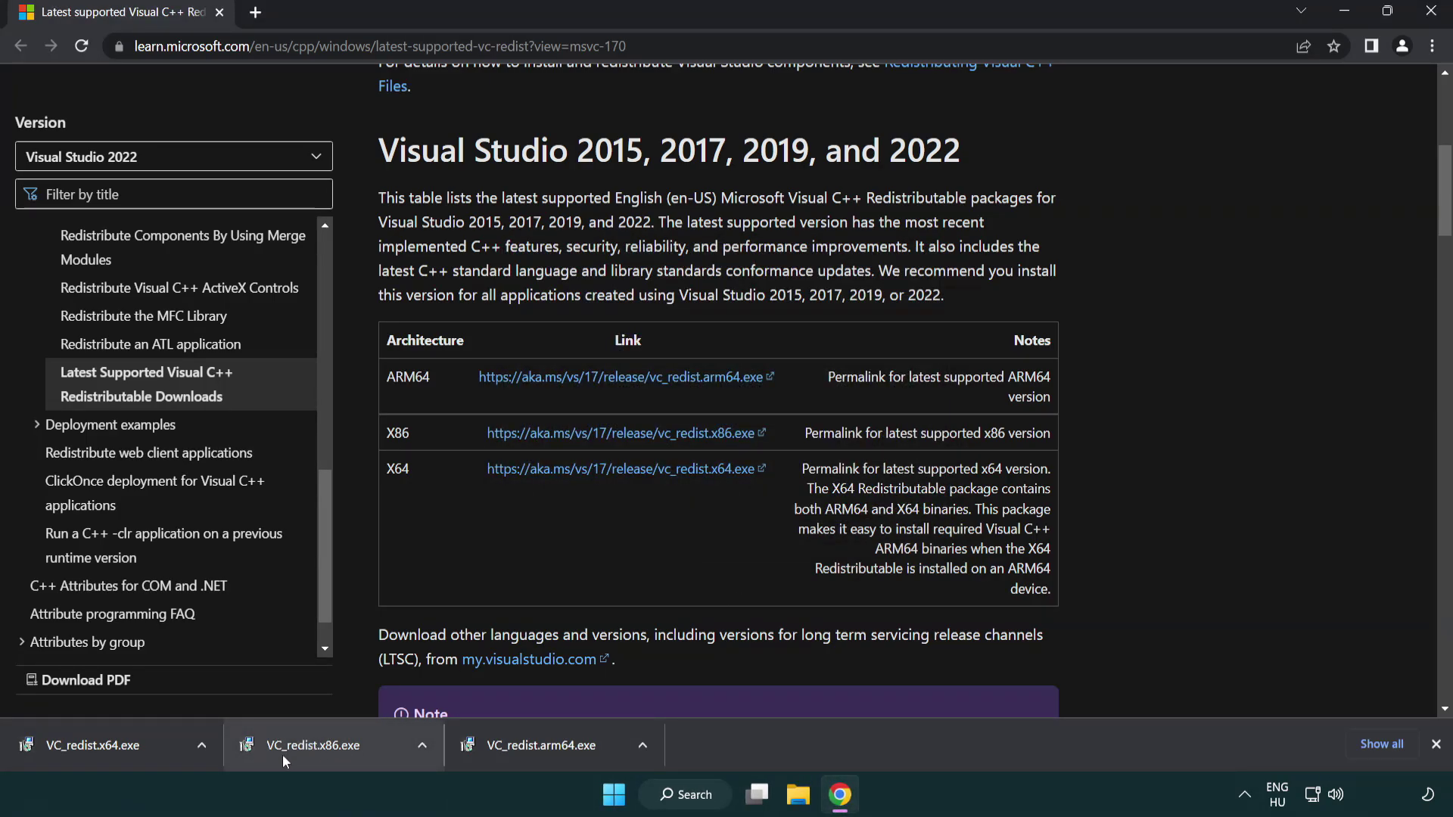
Install the Visual C++ redistributables from VC_redist.x86.exe and VC_redist.x64.exe
left_click(325, 754)
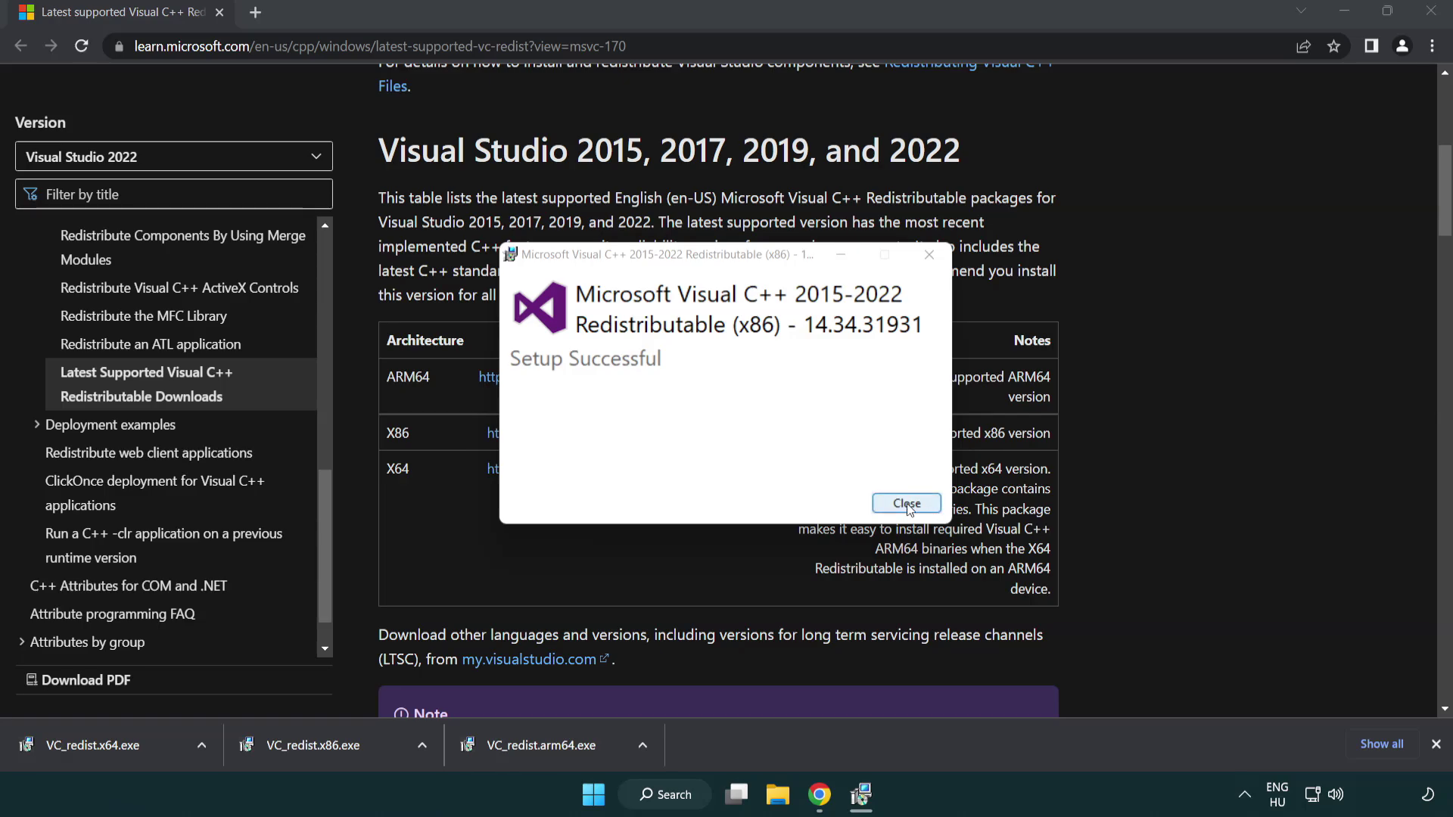
left_click(907, 504)
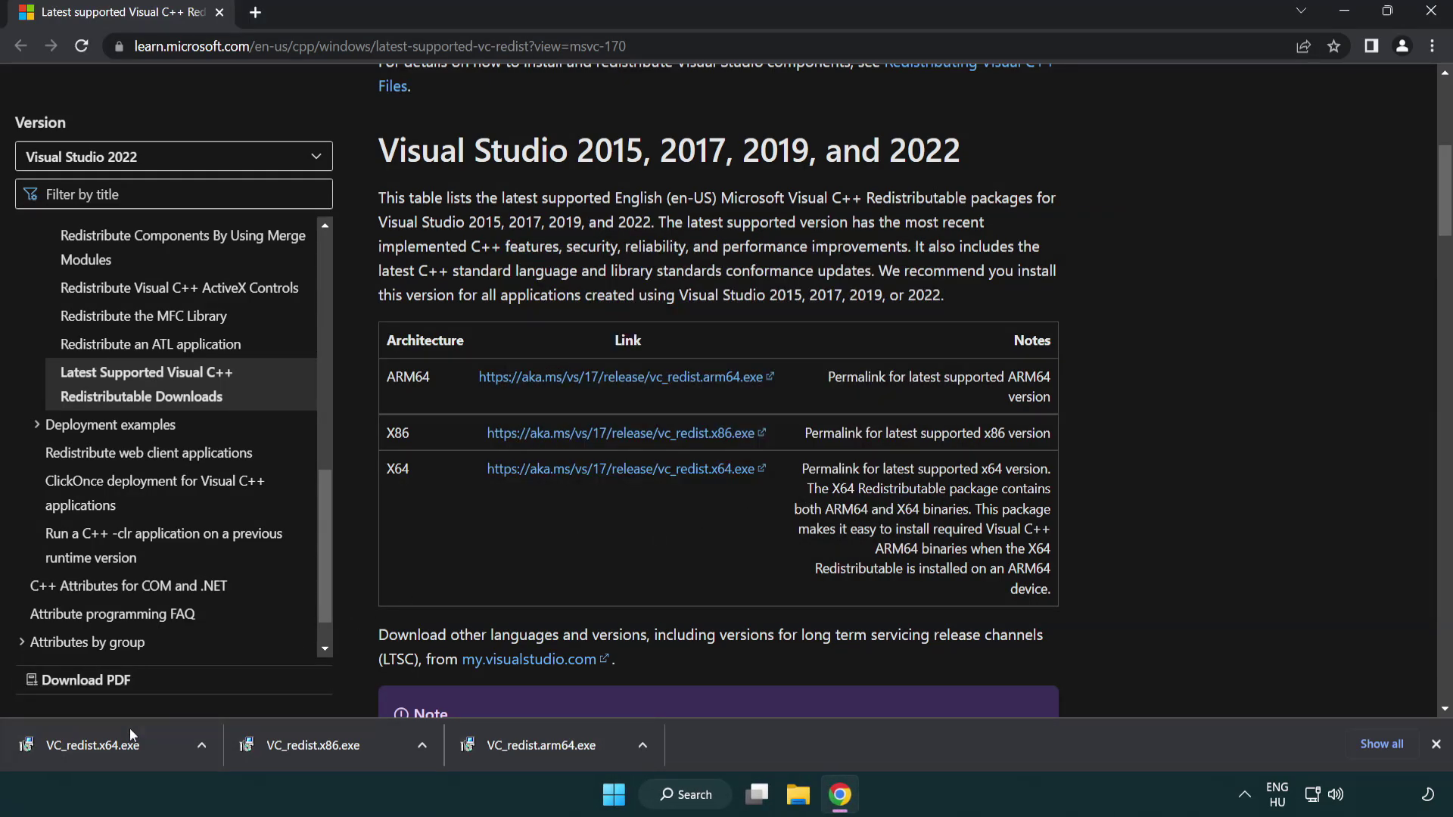
left_click(109, 745)
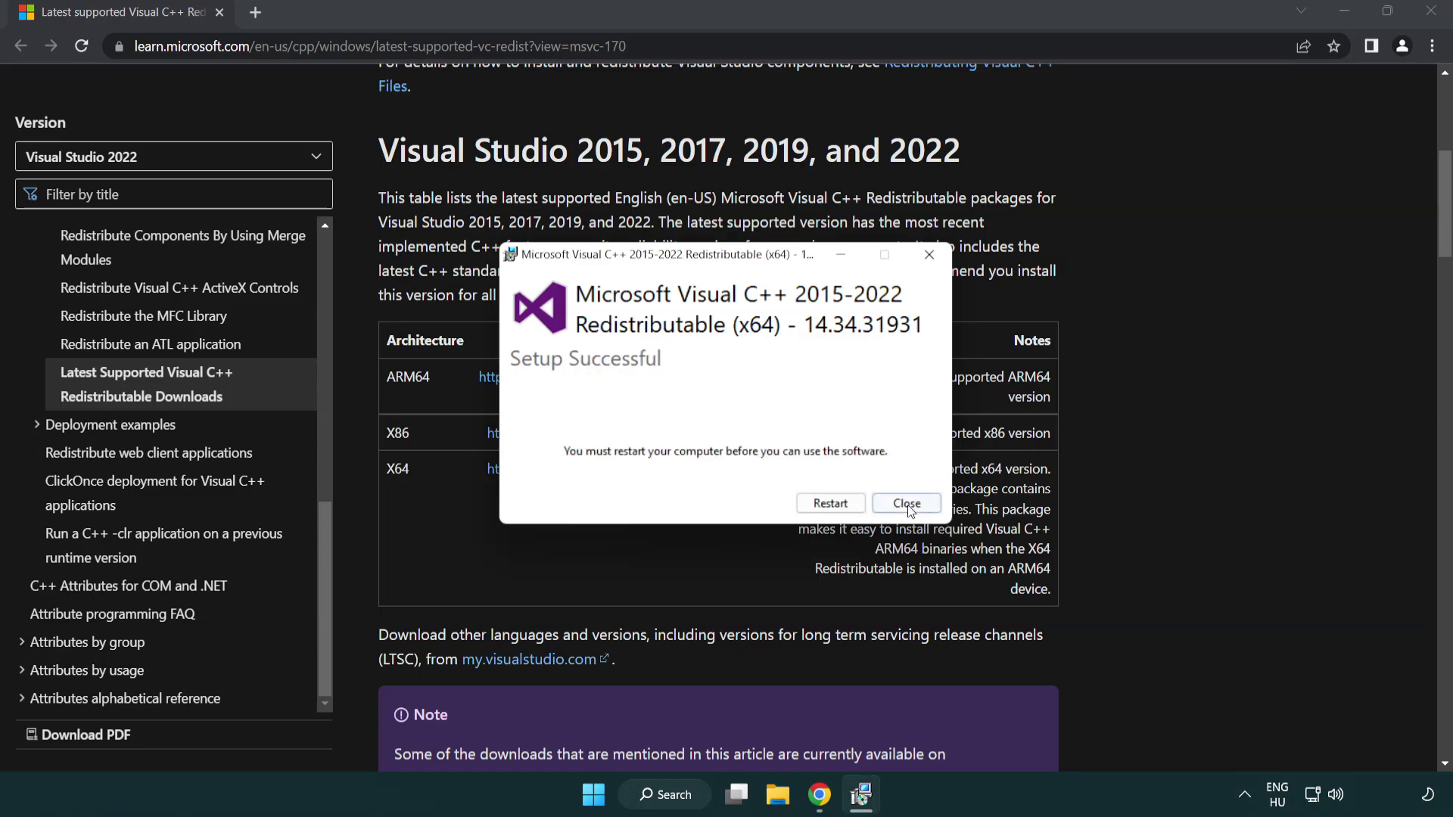
Close the finished Visual C++ x64 setup without restarting, and close the browser with the redistributable download page
left_click(906, 503)
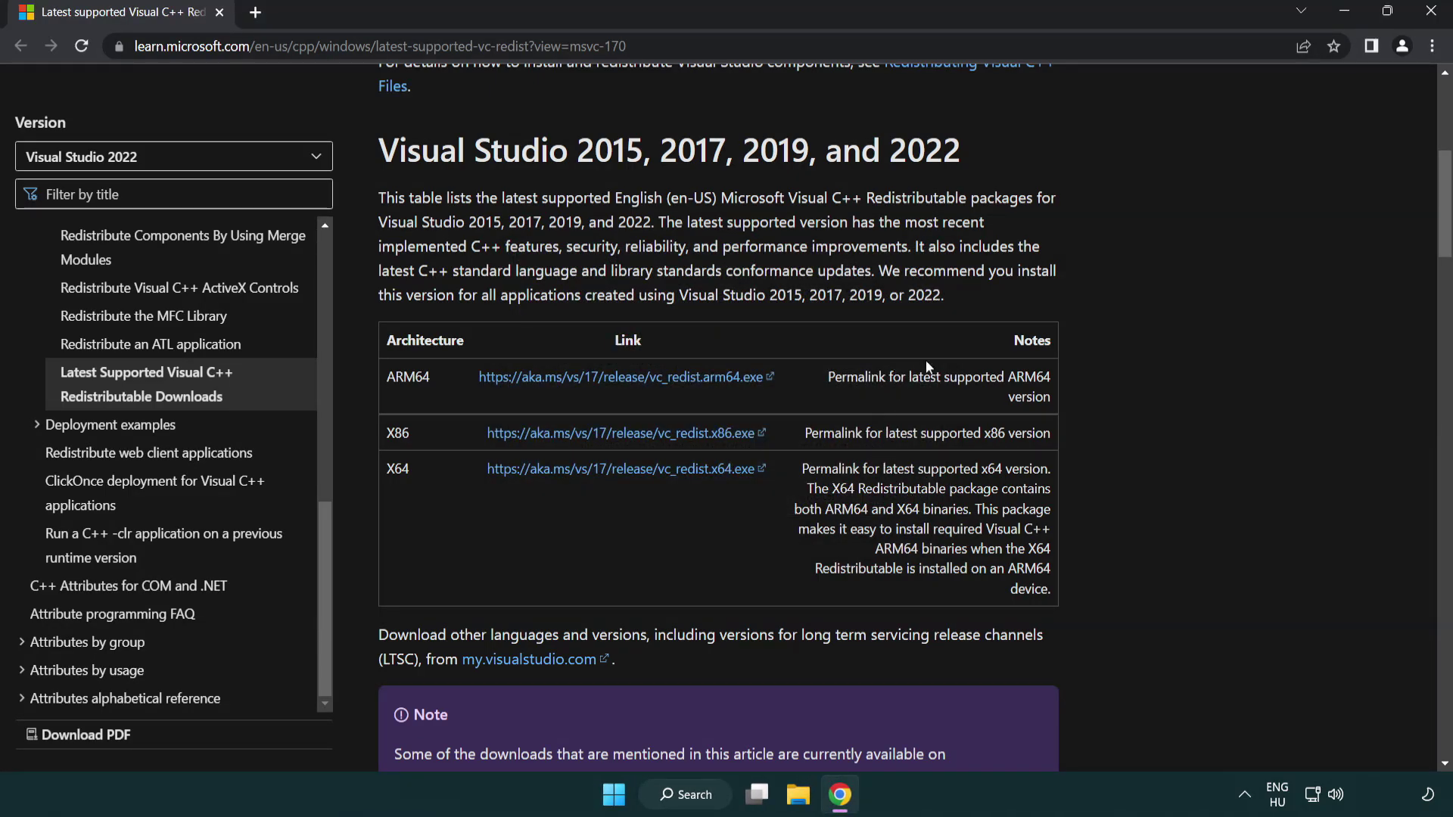
left_click(1432, 13)
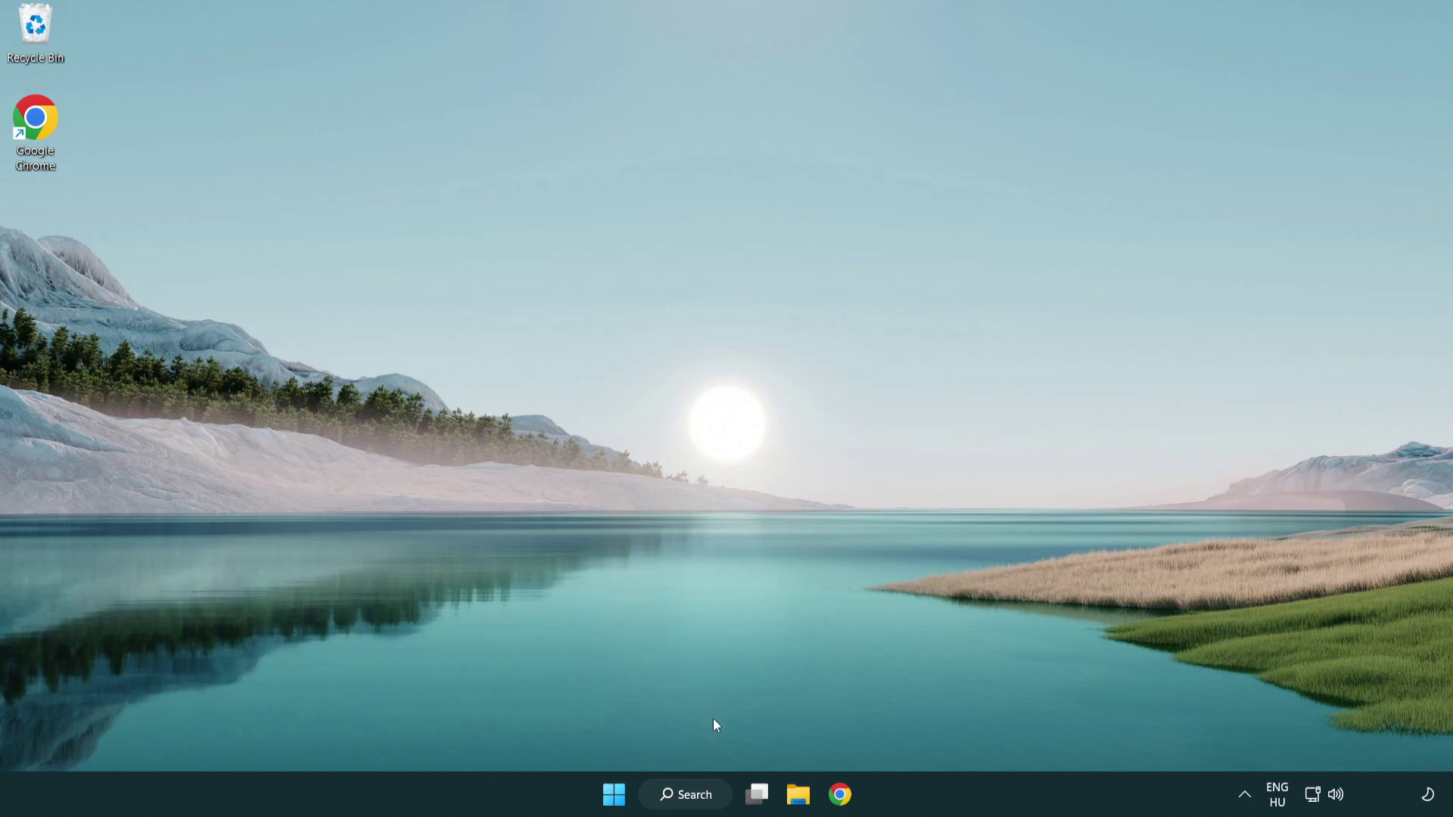
Search Windows for cmd, open Command Prompt as administrator and move its window toward the middle of the desktop
left_click(675, 795)
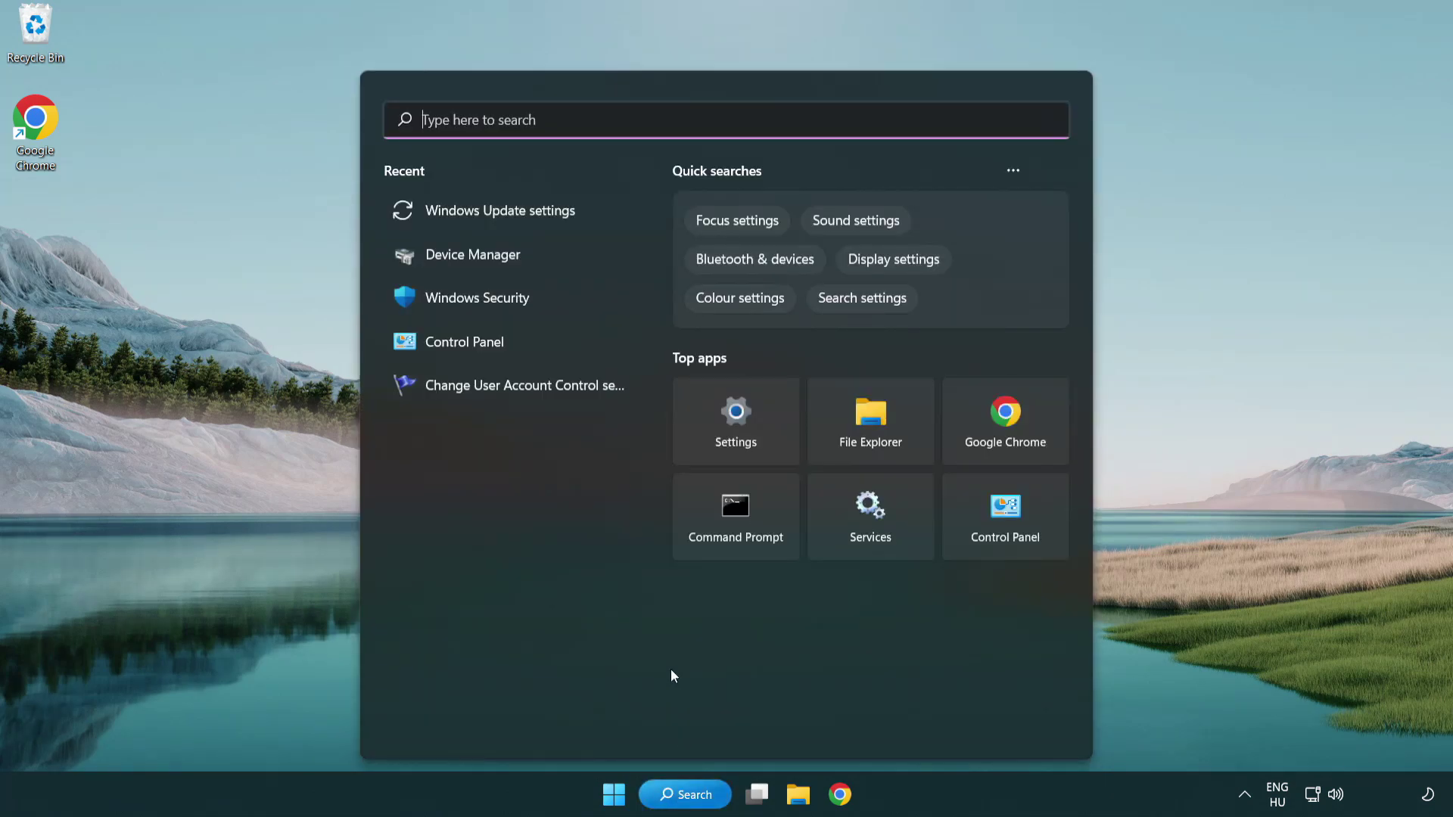
type("cmd")
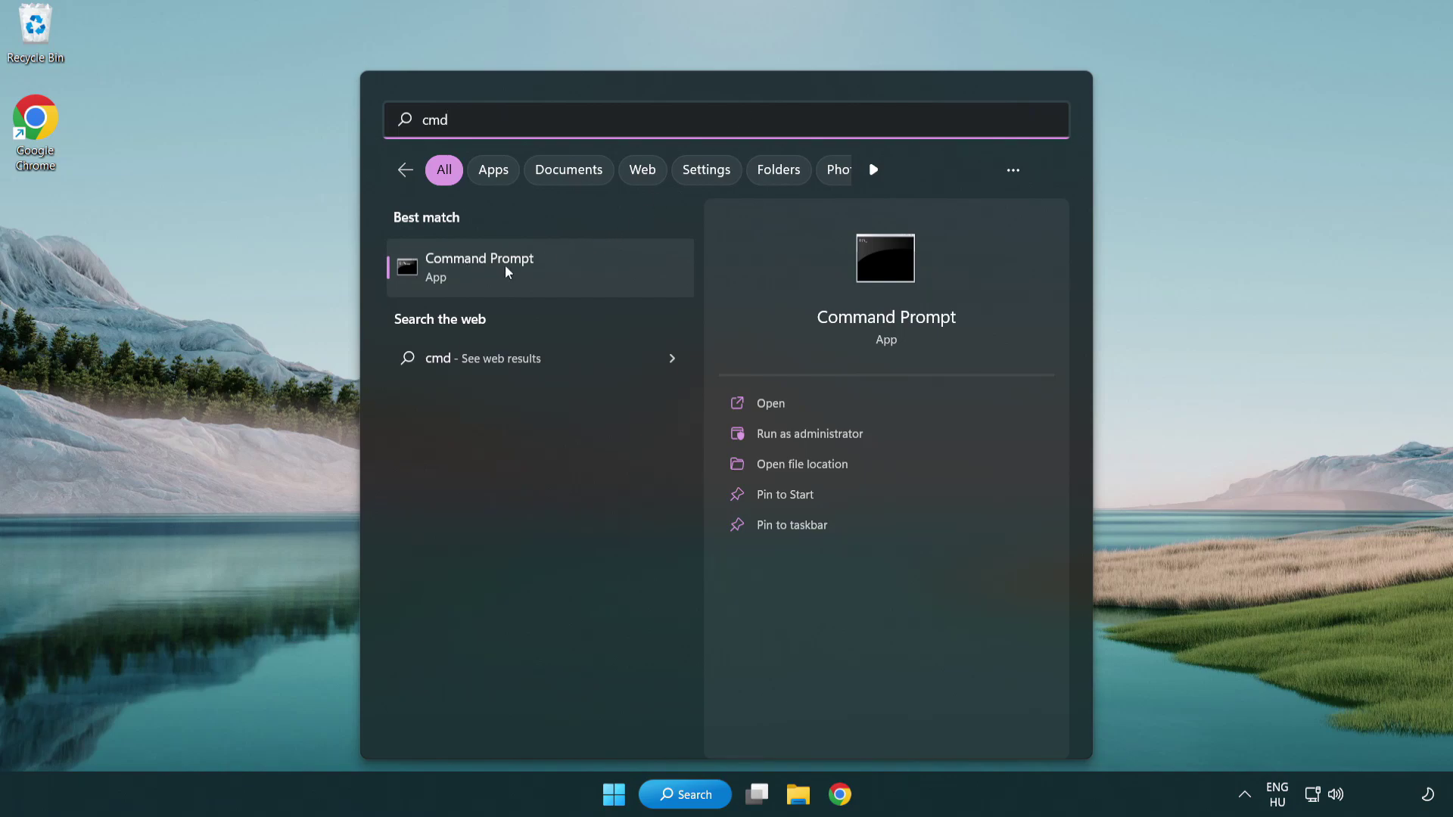
right_click(555, 277)
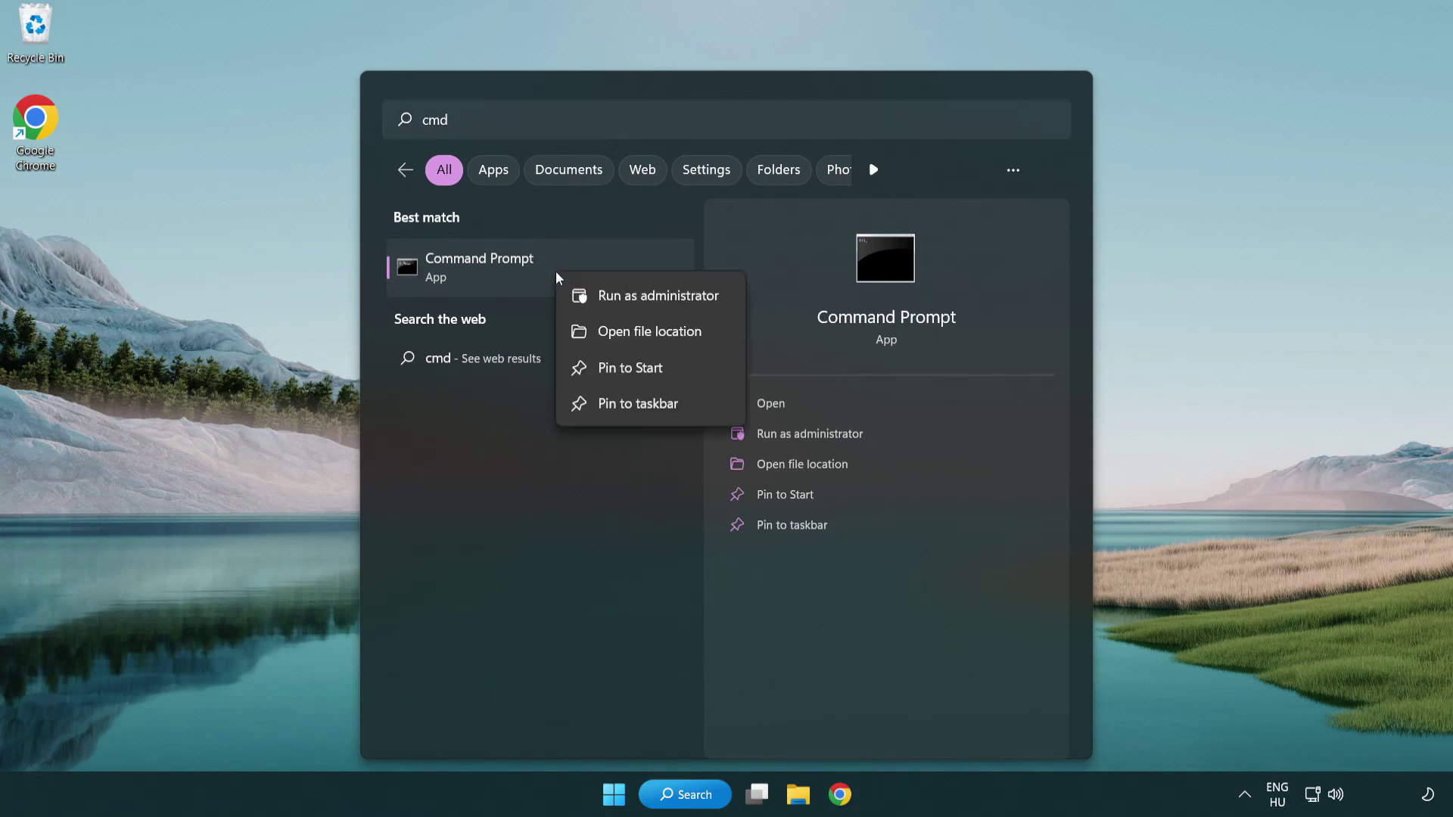
left_click(655, 297)
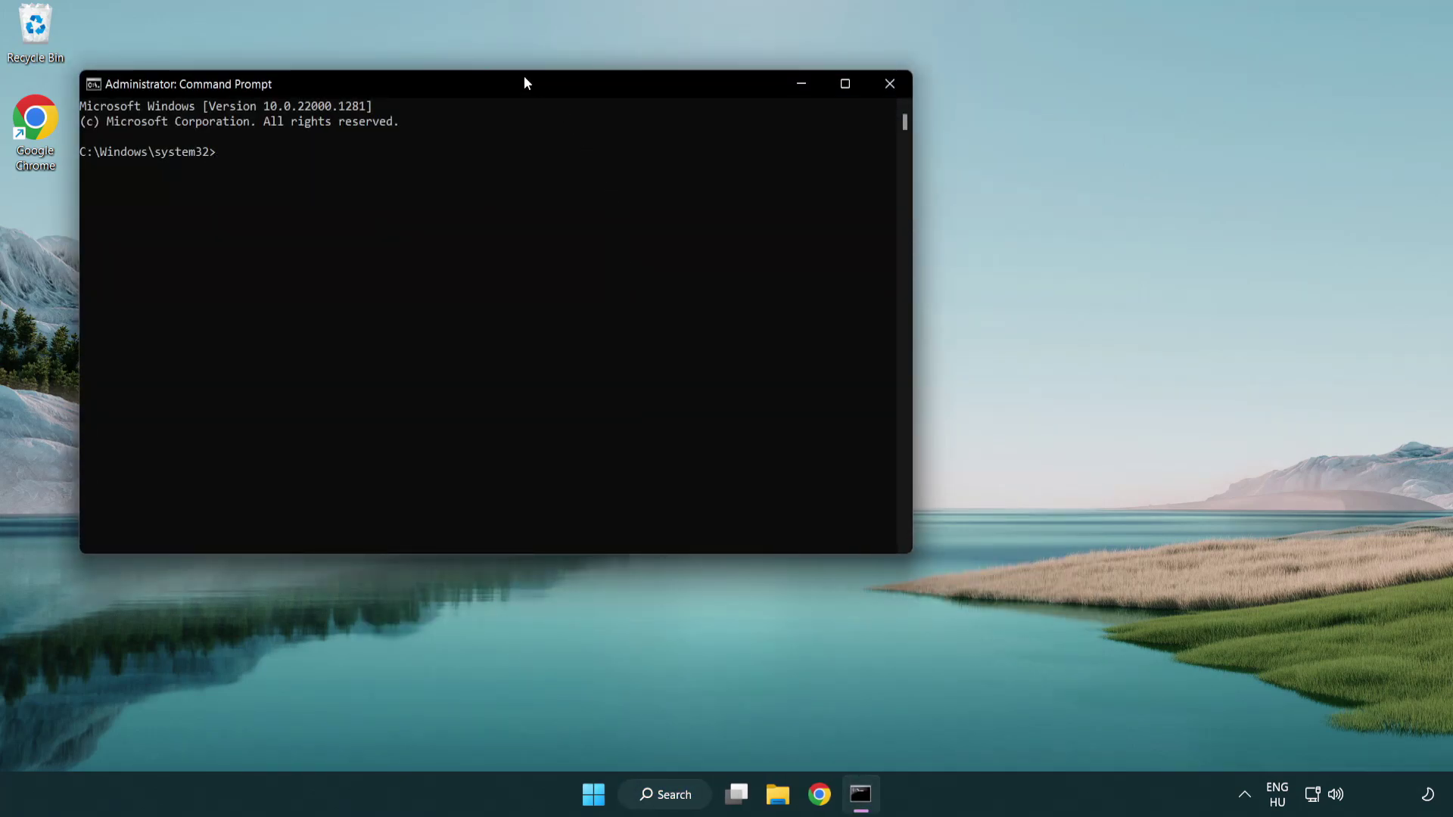
left_click_drag(526, 81, 733, 153)
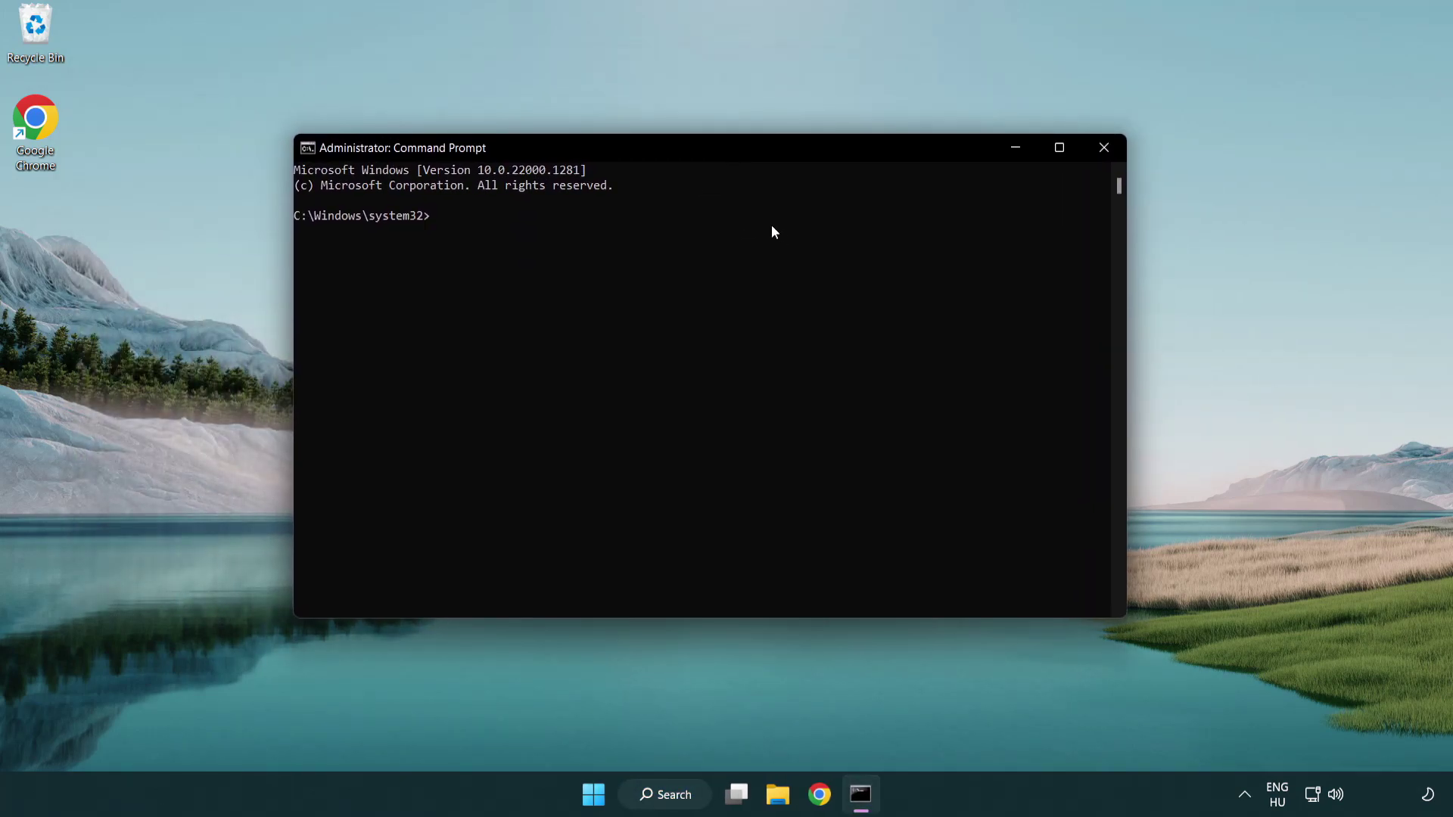
Scan the Windows system files with the command sfc /scannow, and close Command Prompt once the scan is complete
type("sfc")
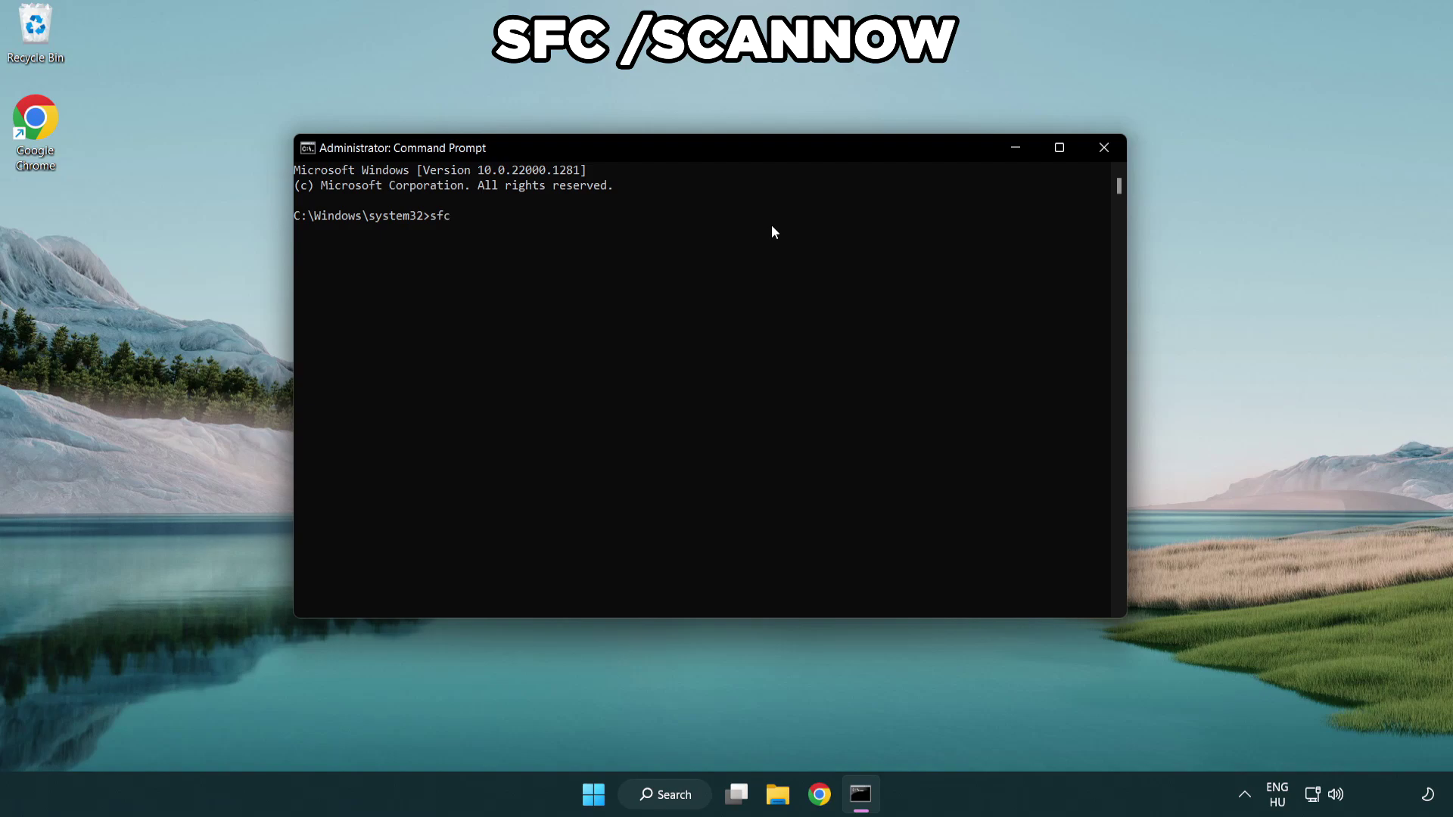
type(" /scannow")
key("Return")
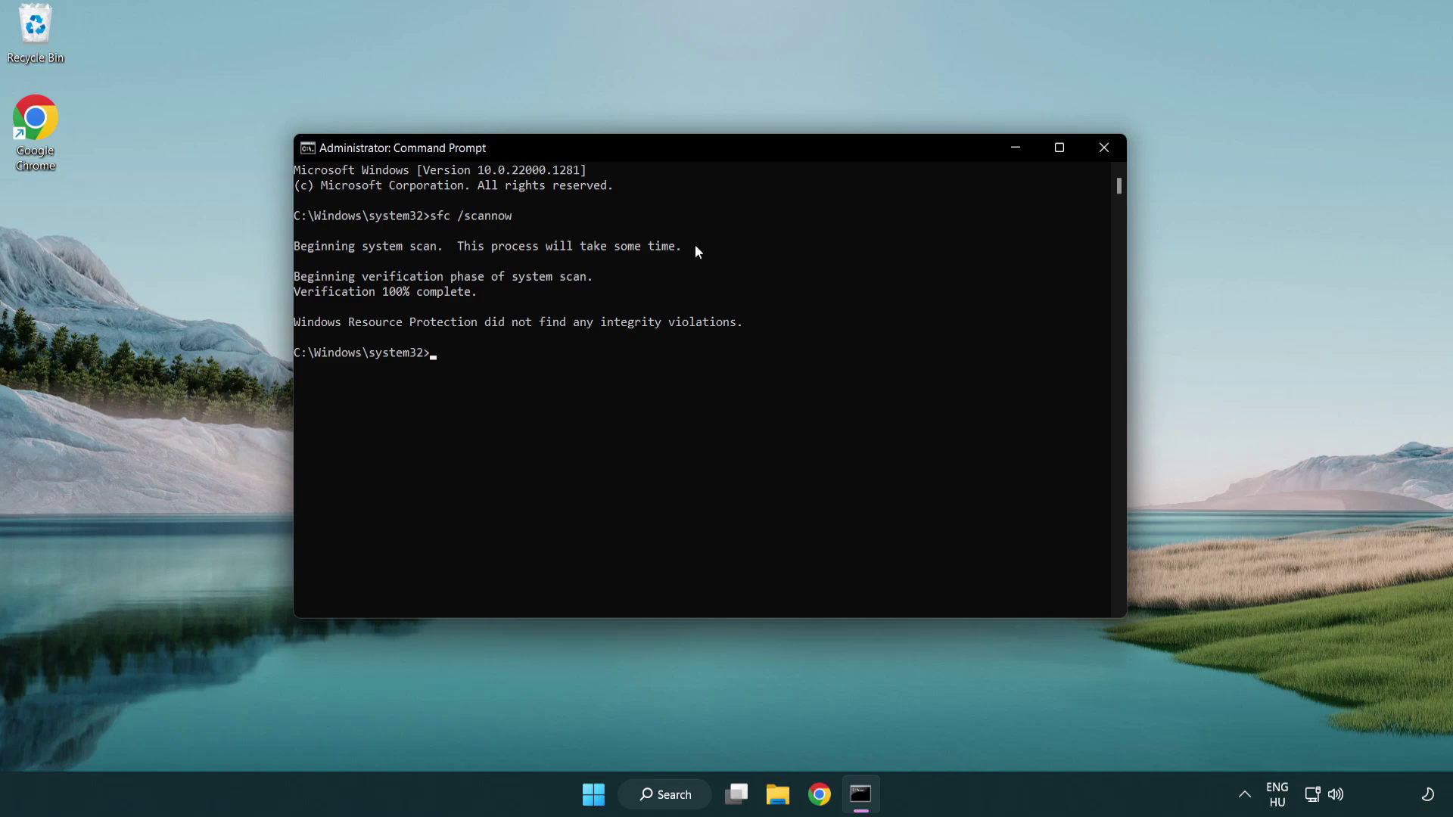
left_click(1103, 147)
Open the computer's power options to restart Windows
left_click(613, 795)
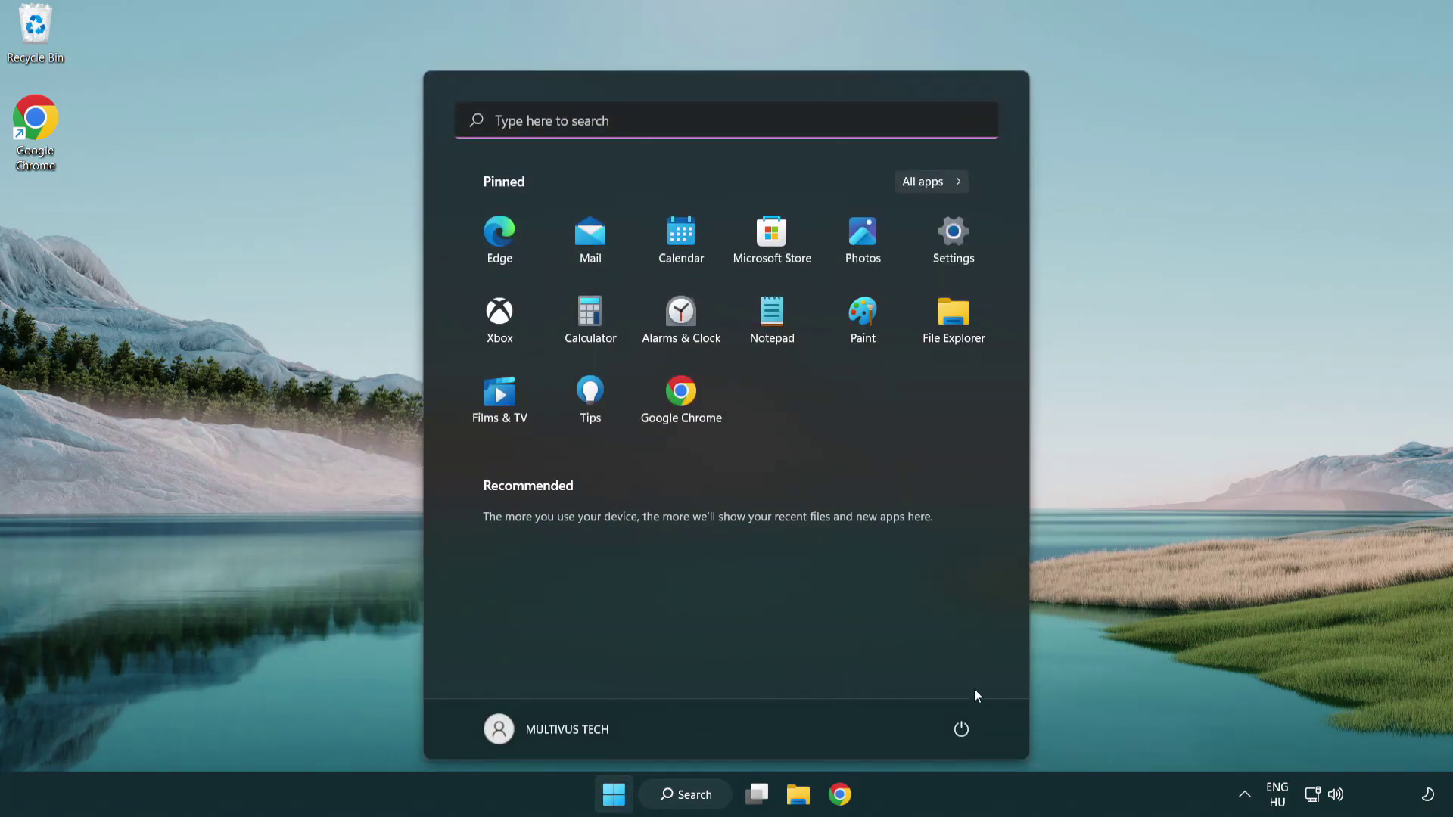
left_click(967, 727)
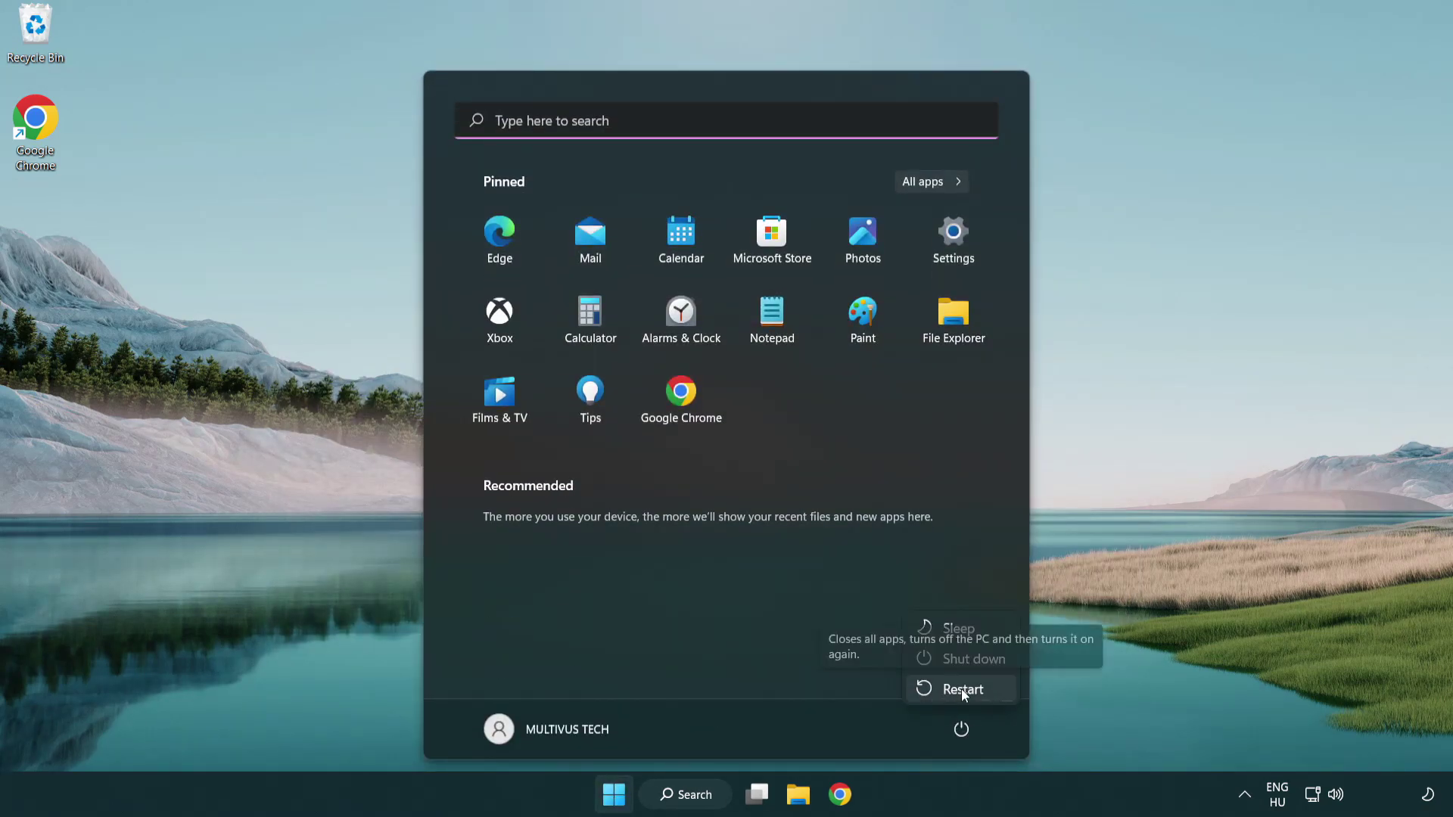